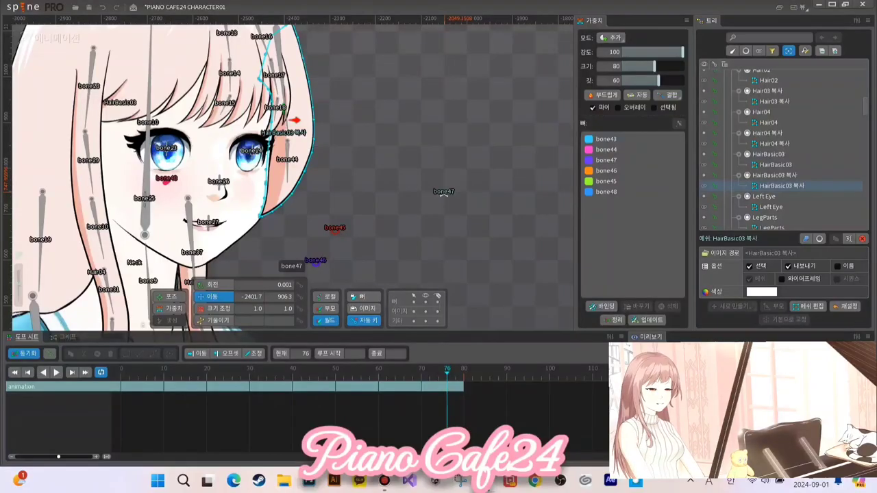
Step: Select the HairBasic03 복사 mesh and play the animation to examine how the control bones travel around the head
click(444, 194)
scroll(404, 175, down, 2)
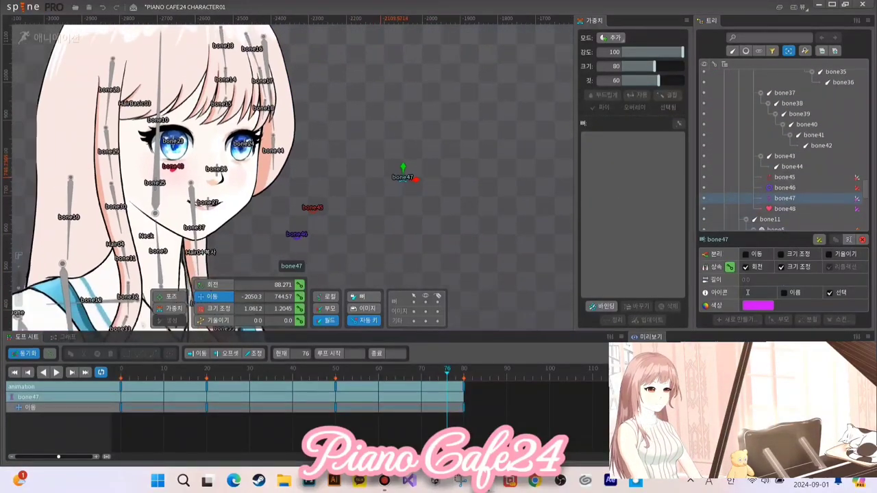
scroll(380, 174, up, 3)
scroll(228, 116, down, 2)
drag(228, 97, 337, 141)
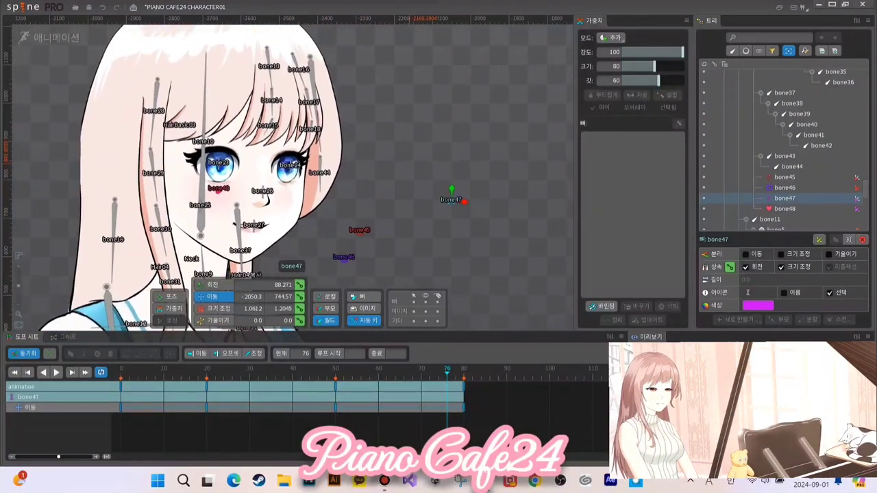
click(335, 142)
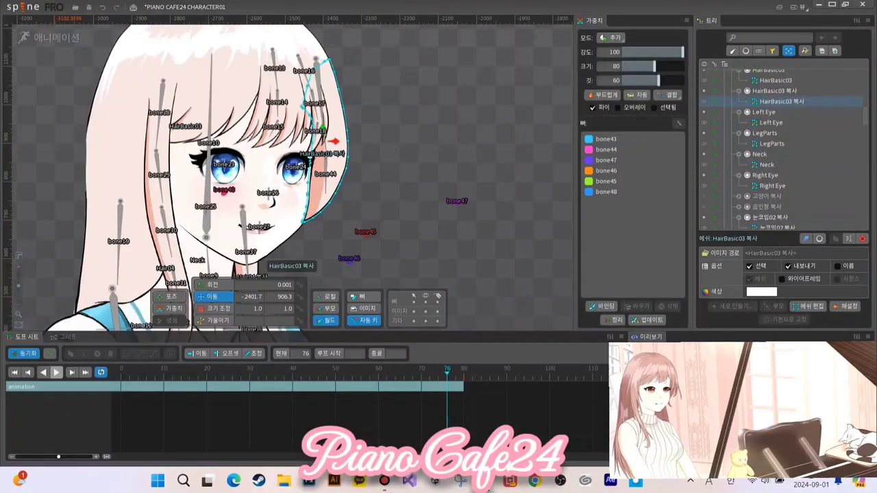
click(57, 373)
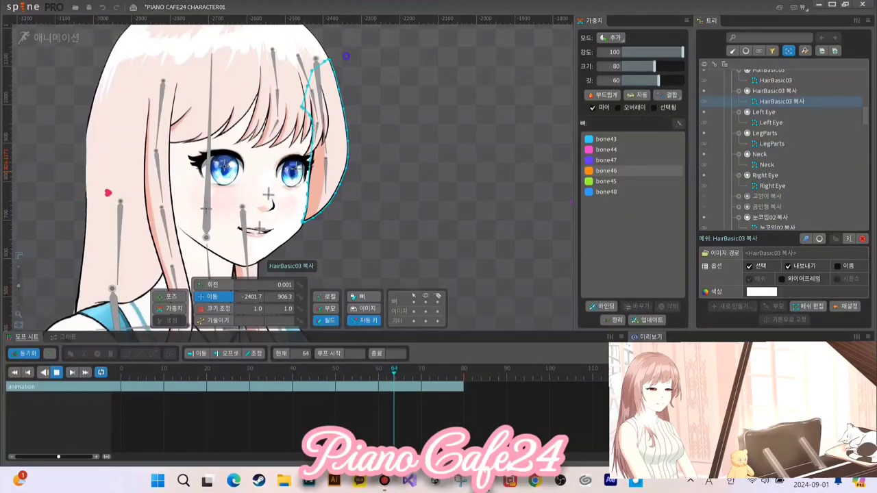
key(space)
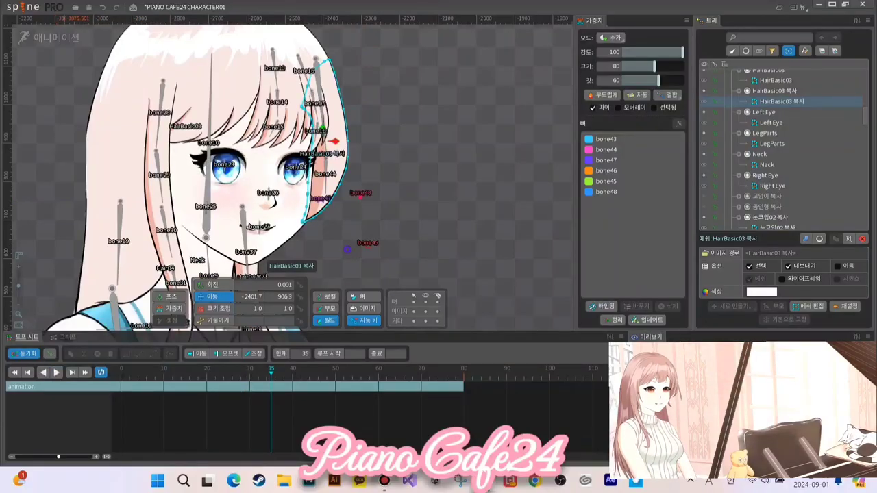
Step: Rename the red heart-shaped control bone, bone48, as LEFT
scroll(359, 194, up, 2)
click(359, 194)
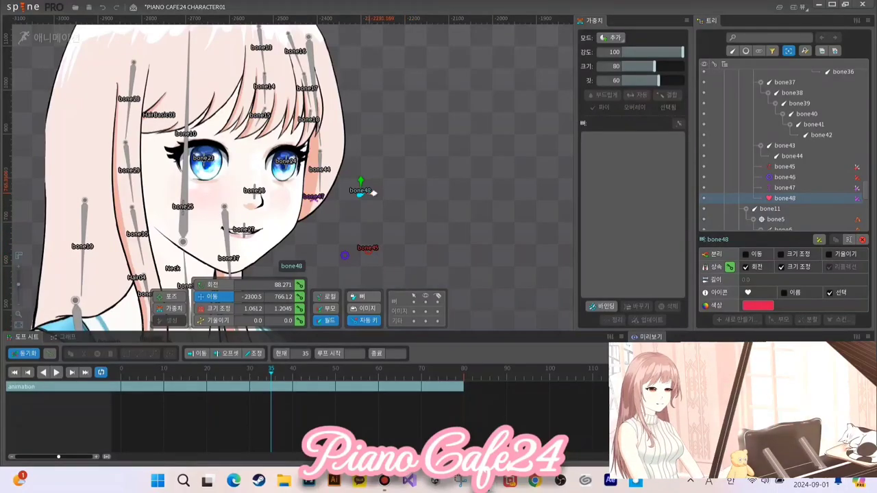
click(850, 240)
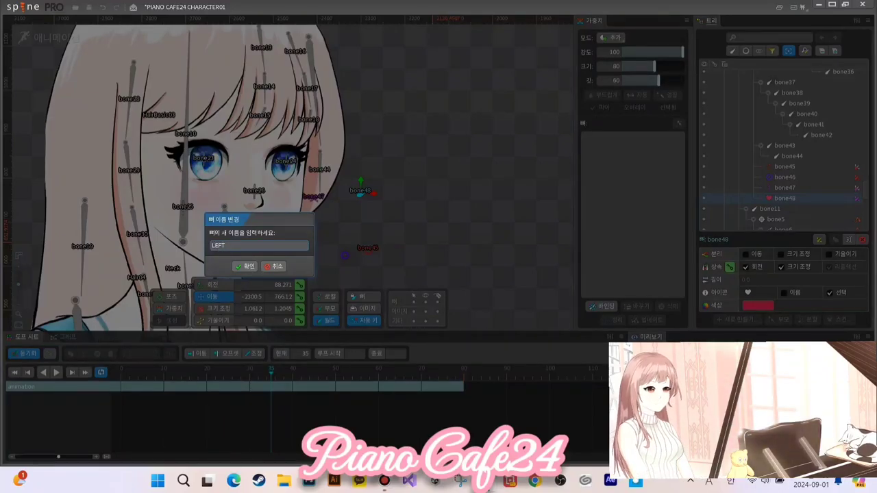
key(Return)
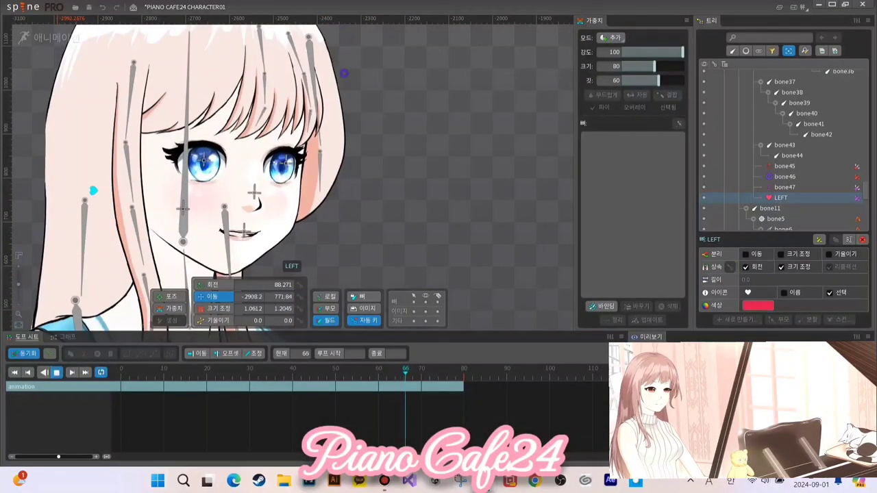
Step: Play the animation briefly to locate bone47, and rename this bone as RIGHT
click(57, 372)
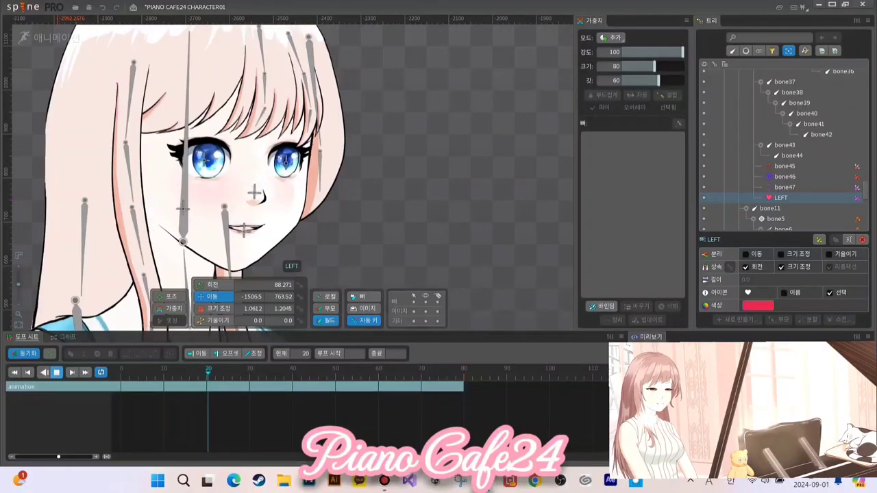
click(56, 372)
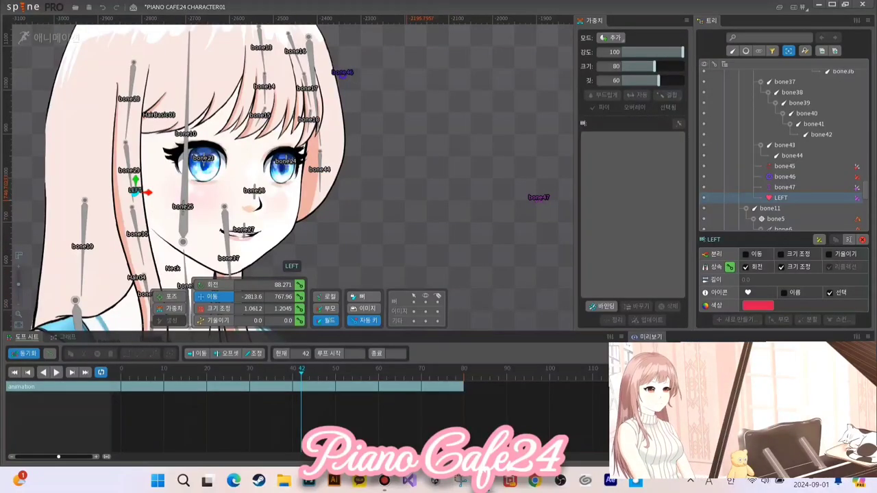
scroll(408, 199, down, 2)
click(472, 178)
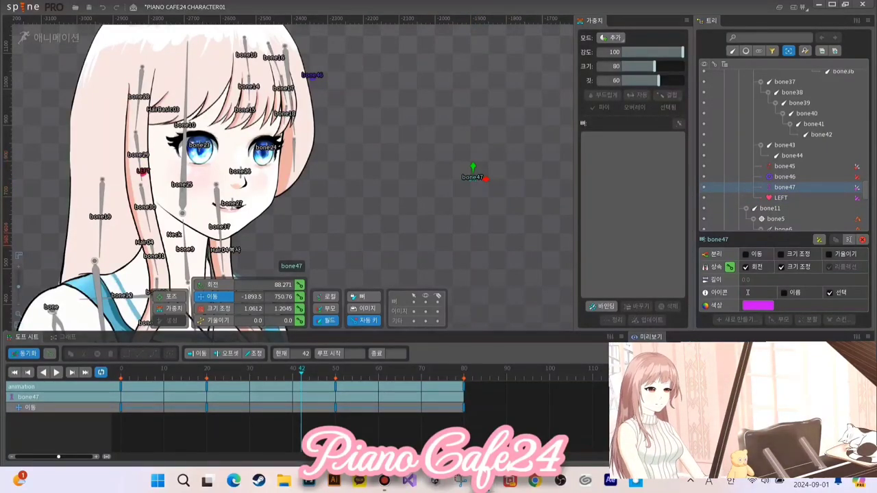
key(F2)
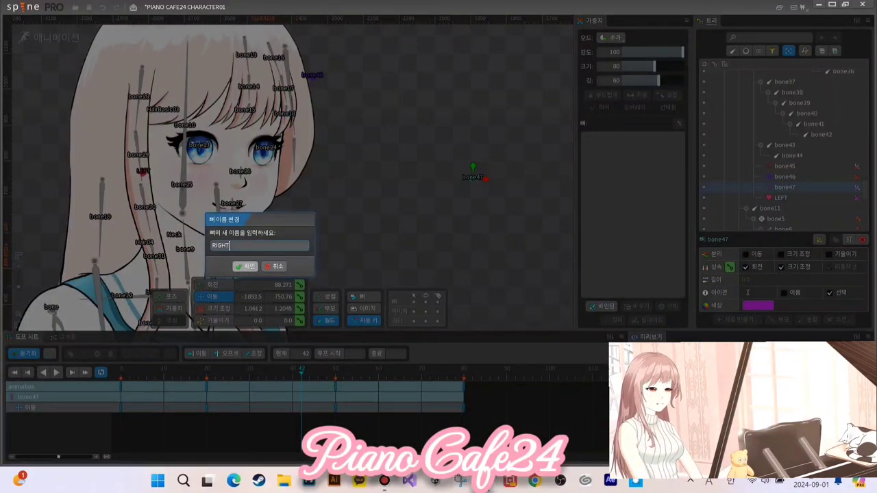
key(Return)
Step: Replay the animation to identify the vertically moving bone45, and rename it as UP
click(56, 373)
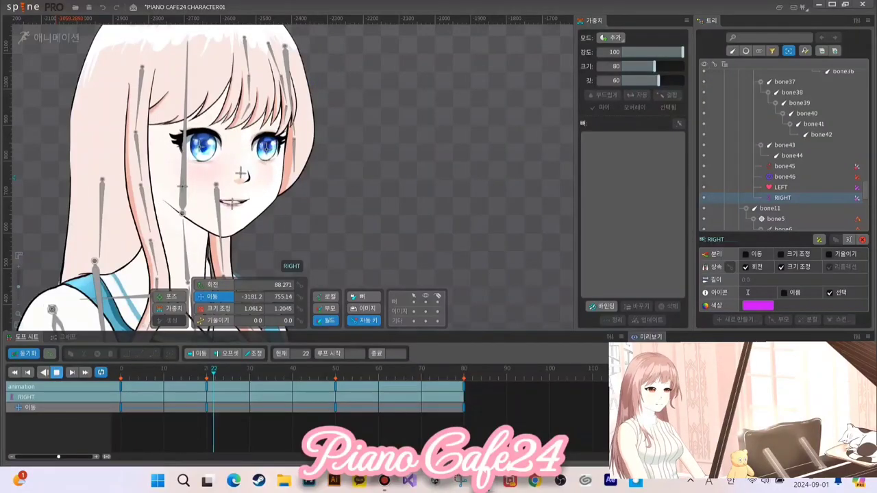
click(56, 372)
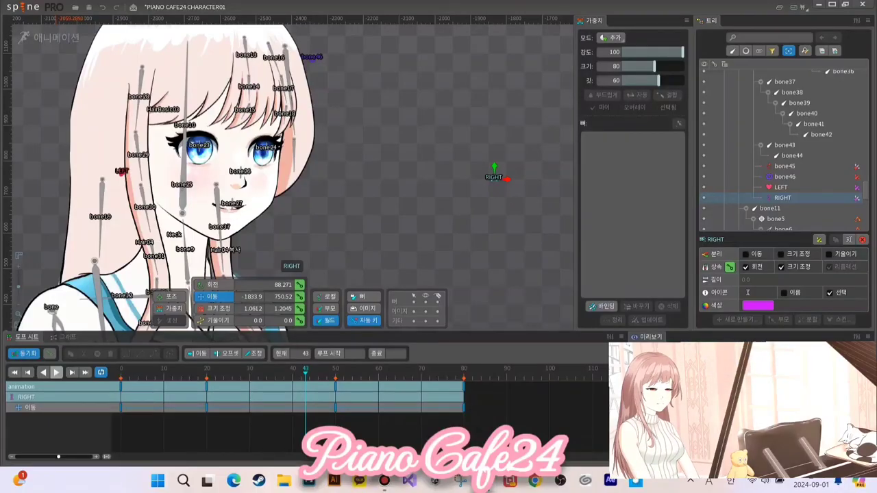
click(56, 372)
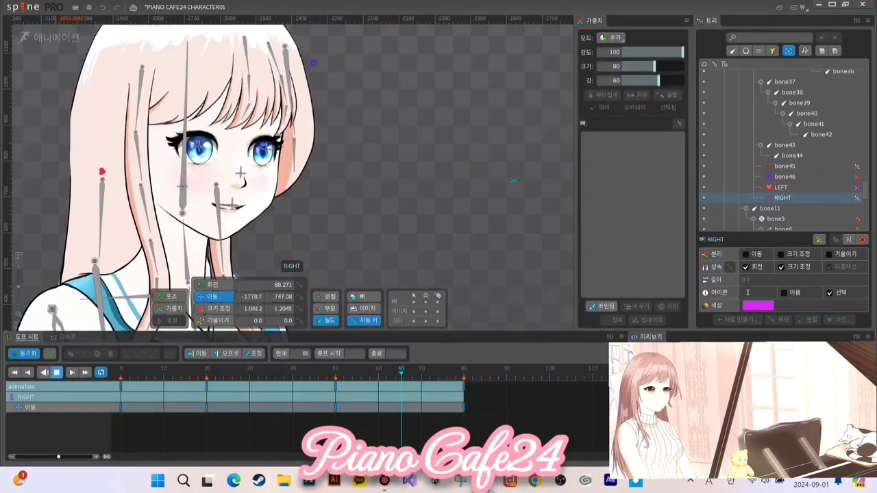
click(56, 373)
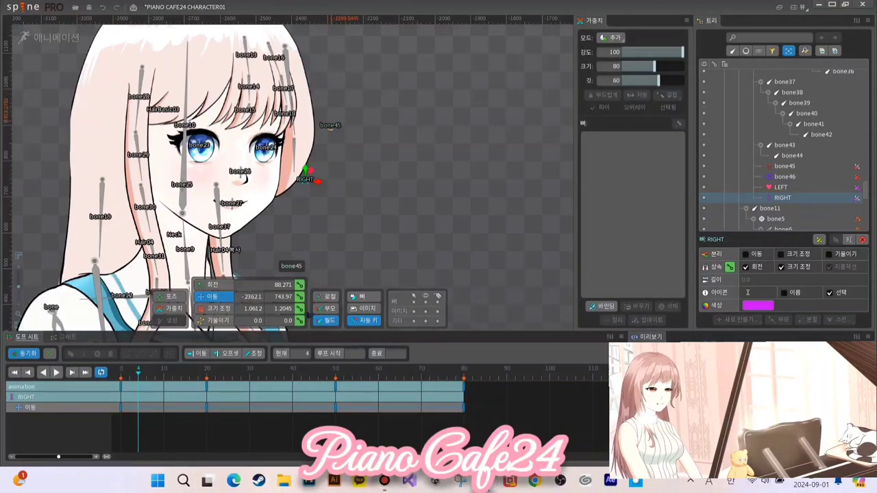
click(332, 128)
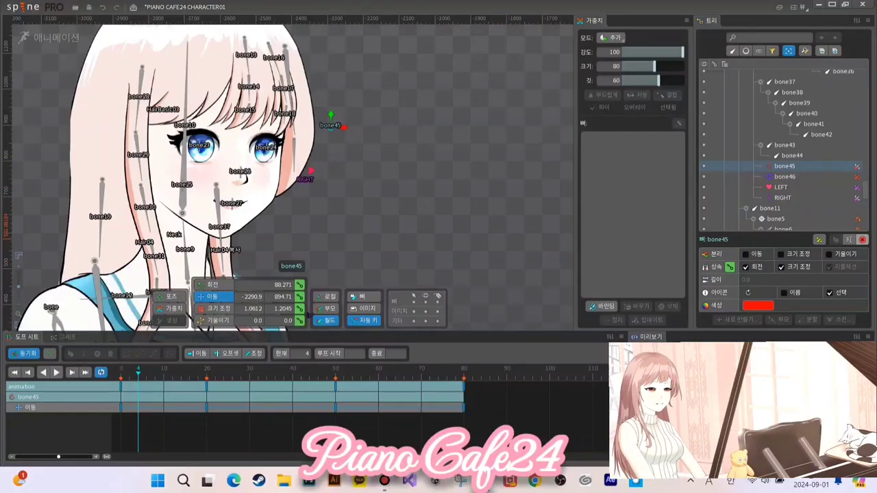
key(Delete)
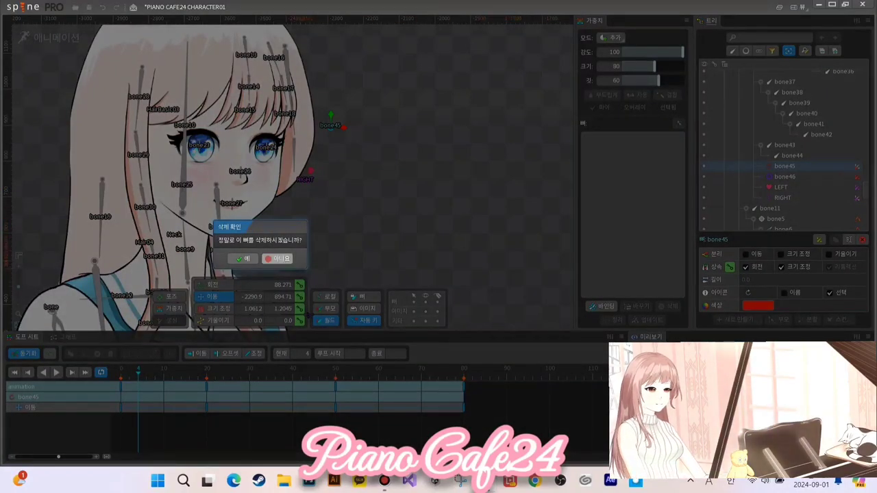
click(278, 259)
click(849, 240)
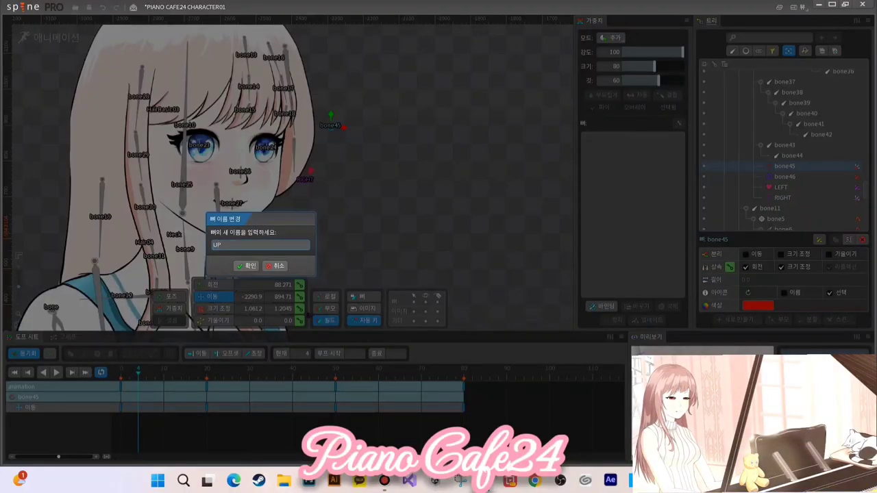
key(Return)
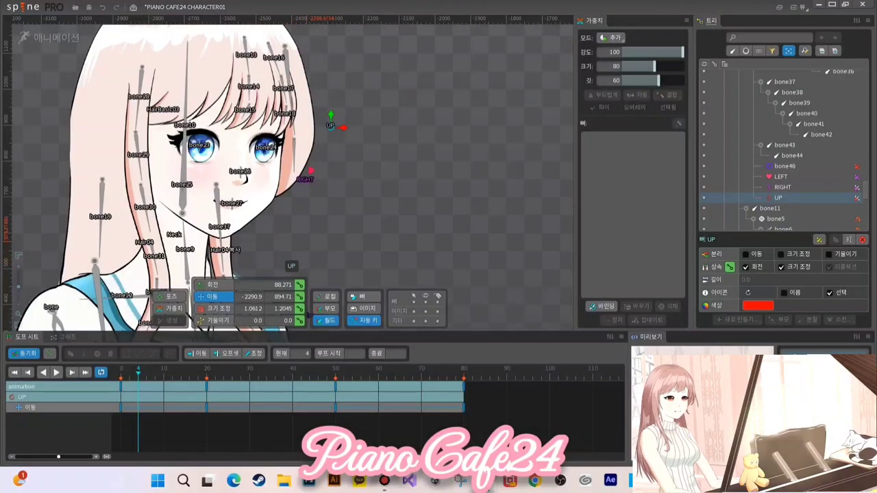
Step: Rename the remaining control bone, bone46 beside the chest, as DOWN
scroll(307, 241, down, 2)
drag(323, 281, 313, 217)
scroll(312, 217, up, 1)
click(300, 235)
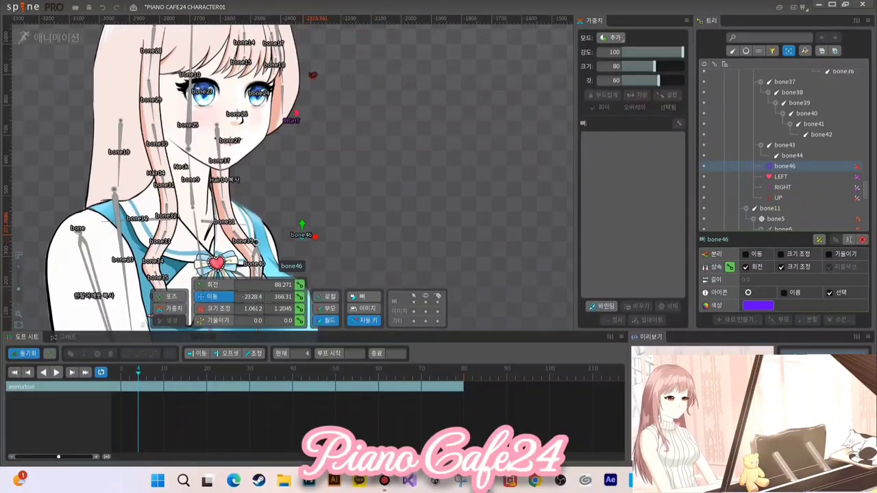
key(F2)
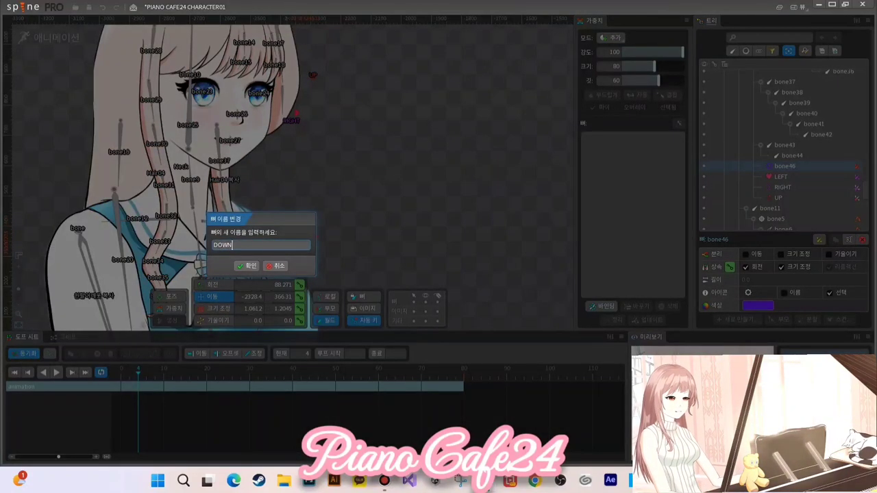
key(Return)
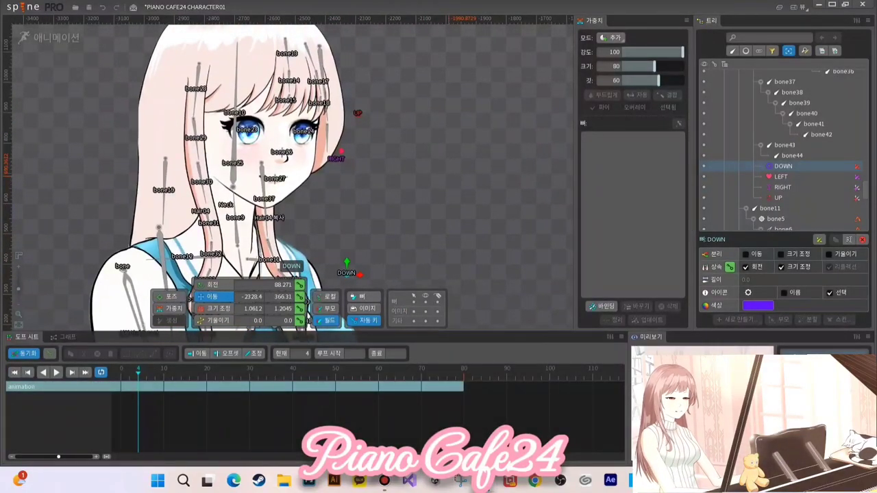
Step: Preview the renamed bones' motion, then select the HairBasic03 복사 mesh and leave the animation playing
key(space)
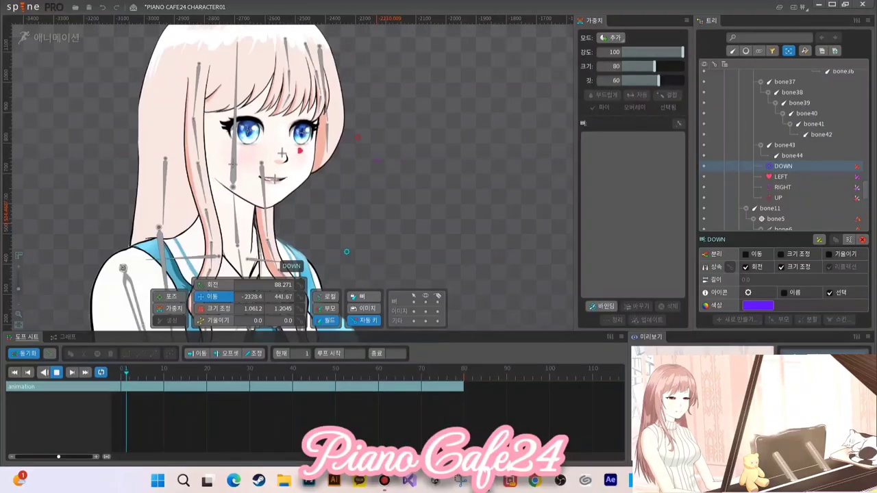
key(space)
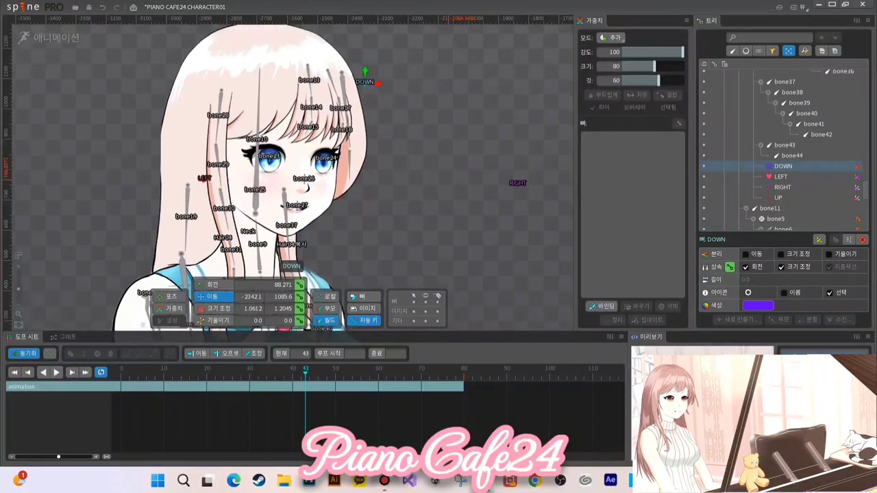
click(371, 149)
scroll(450, 195, up, 2)
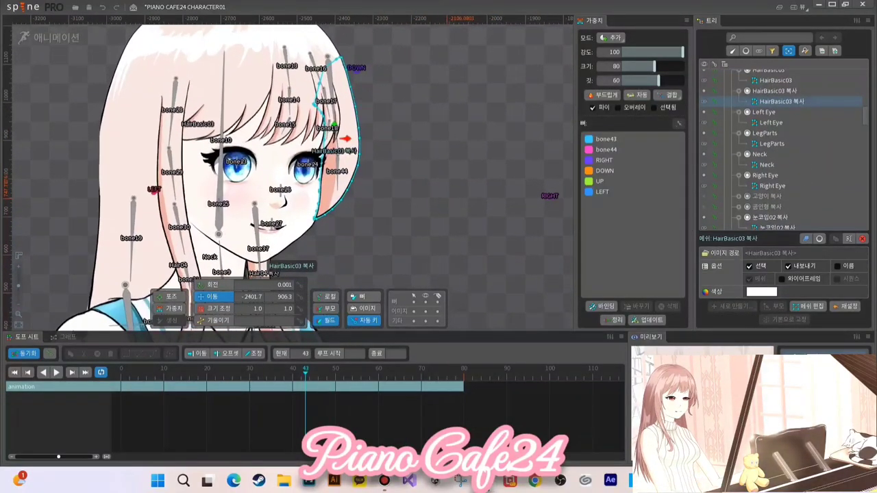
drag(449, 194, 433, 196)
key(space)
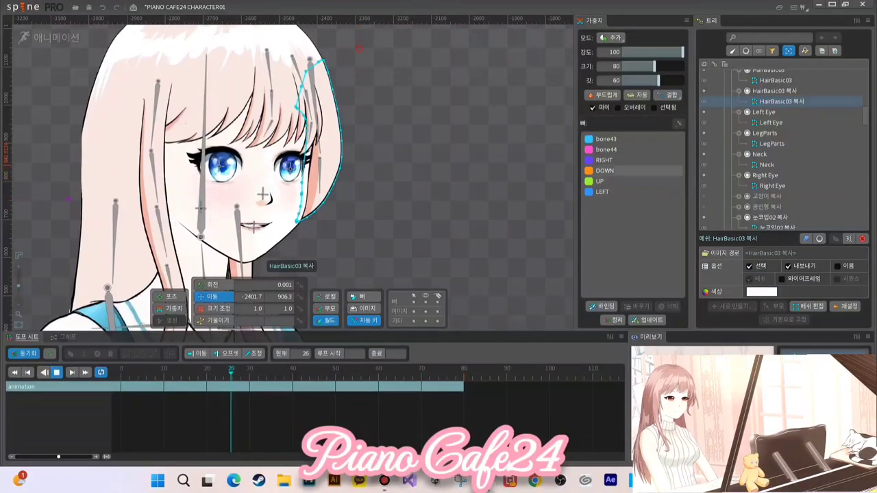
Step: Set up weight painting for the LEFT bone on the HairBasic03 복사 mesh with strength 1 and brush size 151.15
click(603, 192)
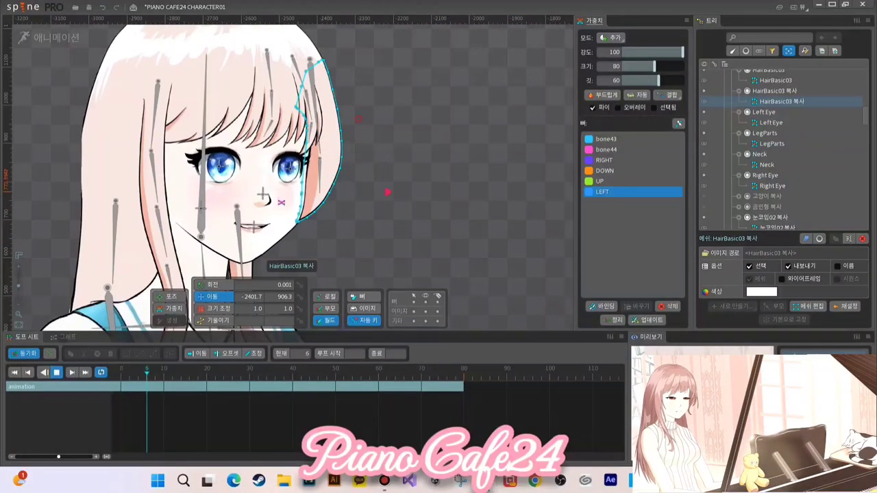
click(173, 309)
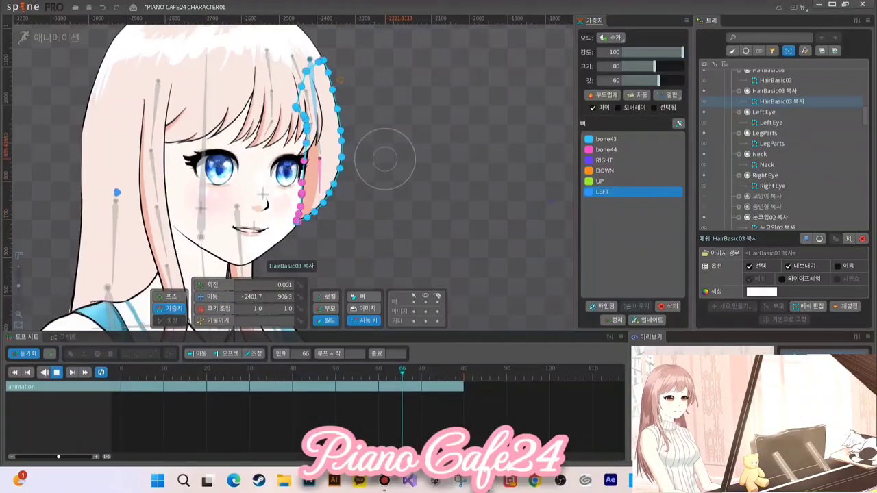
drag(683, 52, 624, 52)
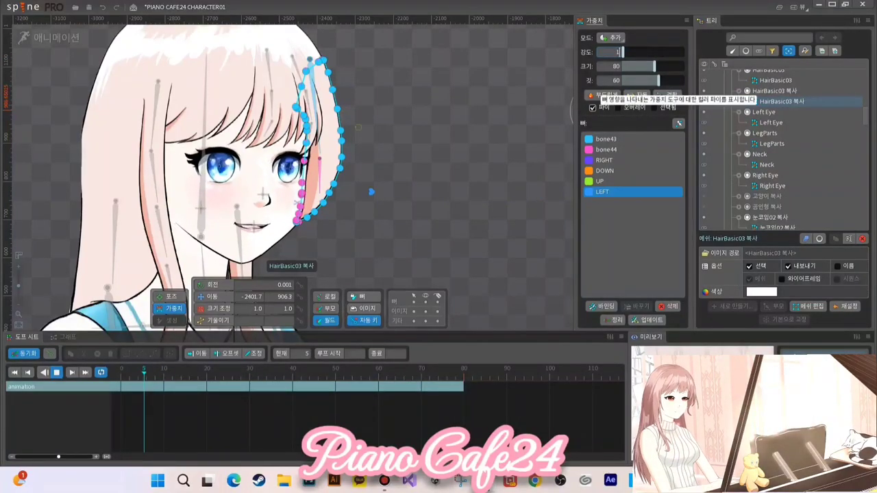
drag(654, 66, 684, 66)
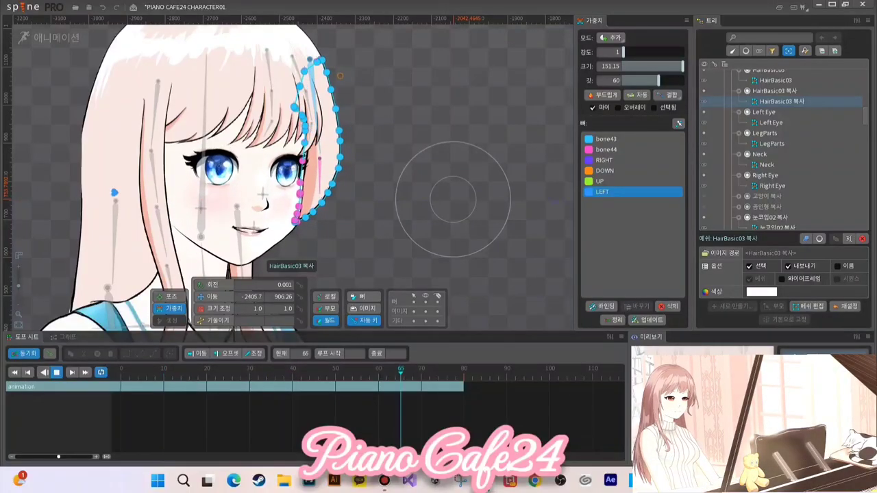
key(Escape)
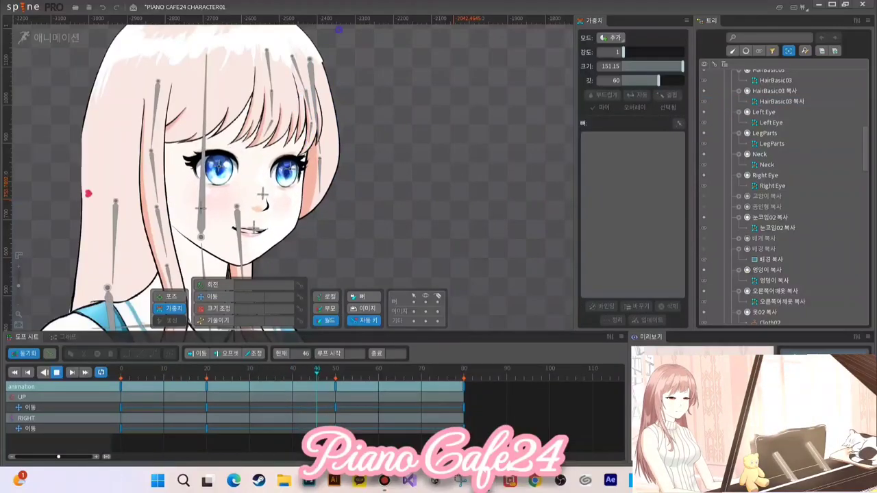
Step: Add the LEFT bone's influence to the HairBasic03 mesh with strength 1 and brush size 151.15, and deselect the mesh
click(275, 71)
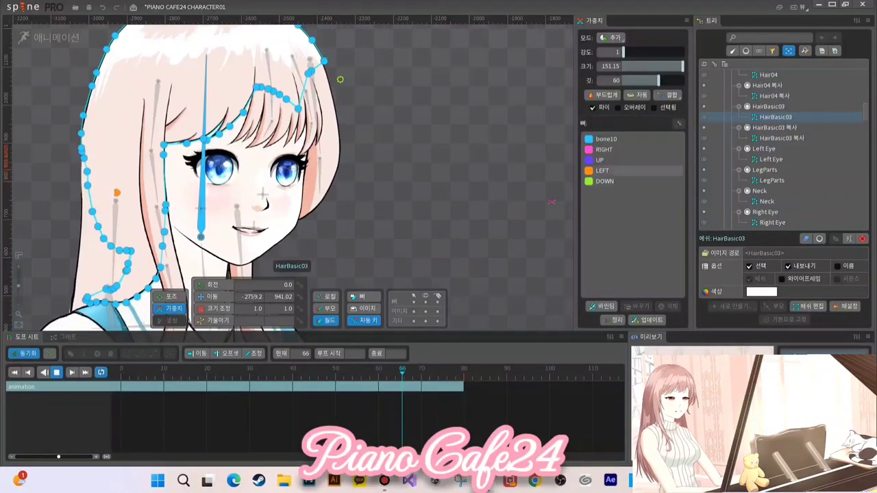
click(603, 170)
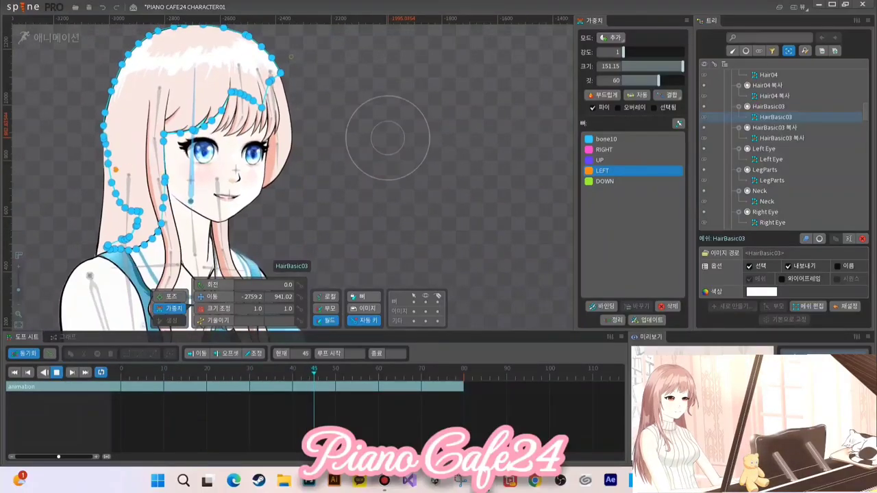
scroll(443, 172, down, 2)
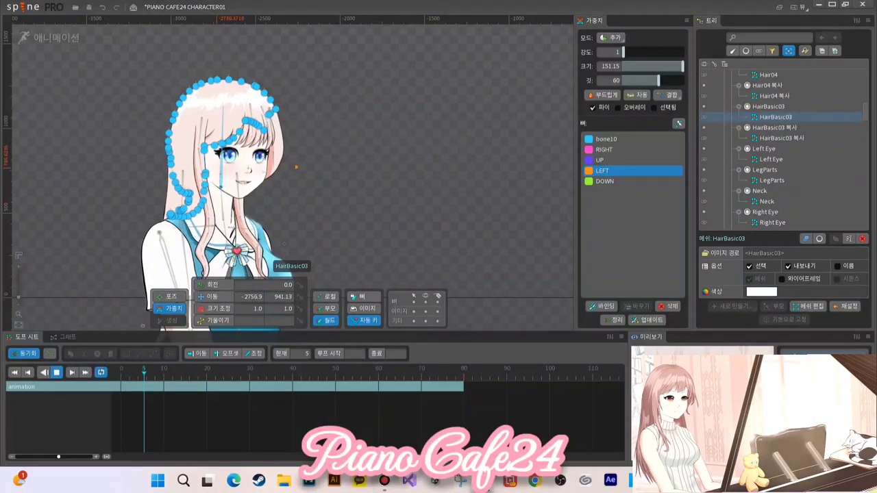
scroll(309, 151, up, 3)
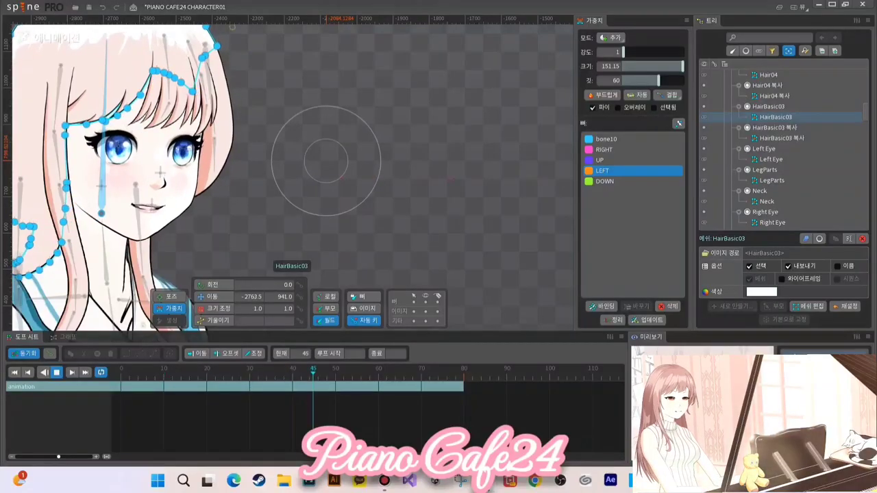
scroll(328, 159, down, 3)
key(Escape)
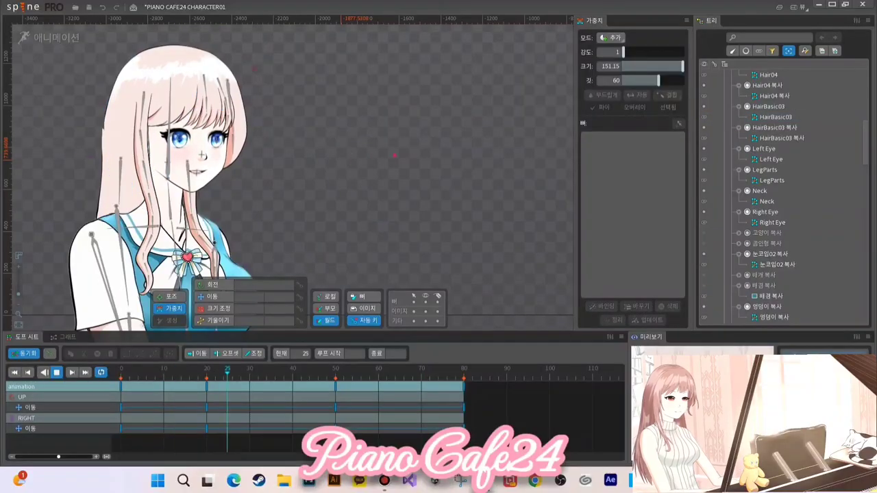
Step: Add the LEFT bone's influence to the Hair03 복사 back hair mesh and deselect the mesh
click(203, 156)
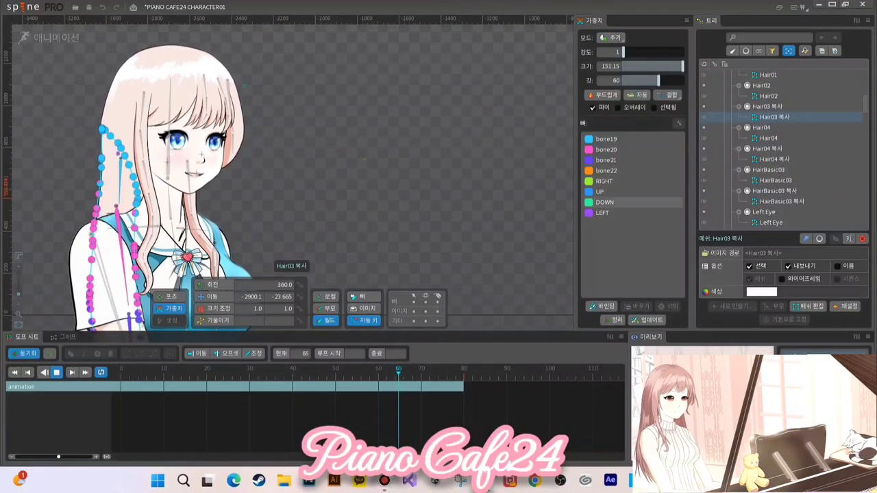
click(620, 212)
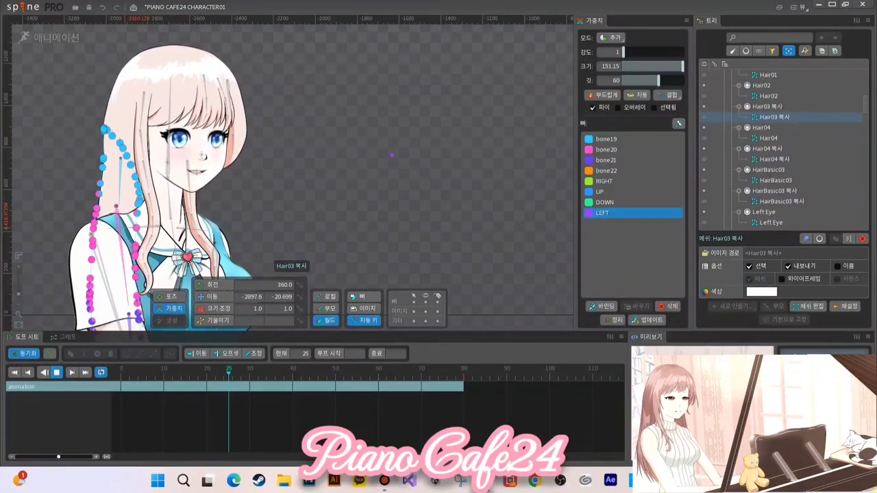
double_click(299, 144)
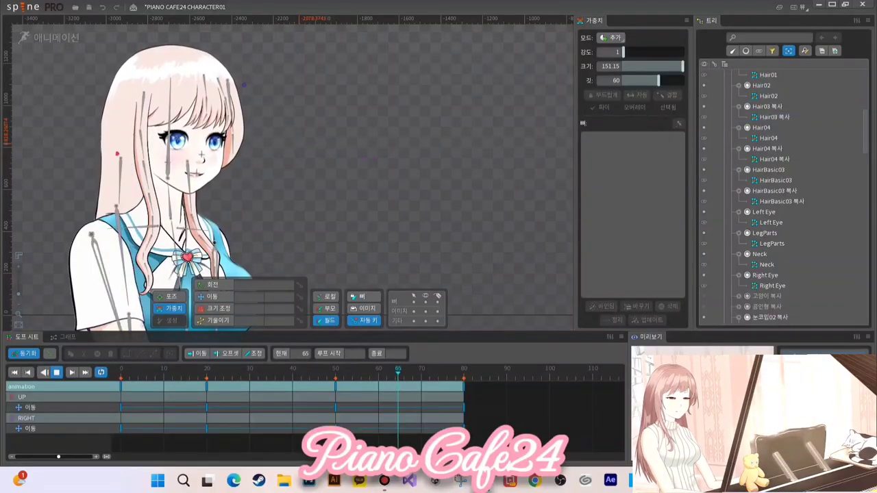
Step: Set up weighting of the HairBasic03 복사 side hair mesh to the UP bone in add mode
scroll(288, 109, up, 3)
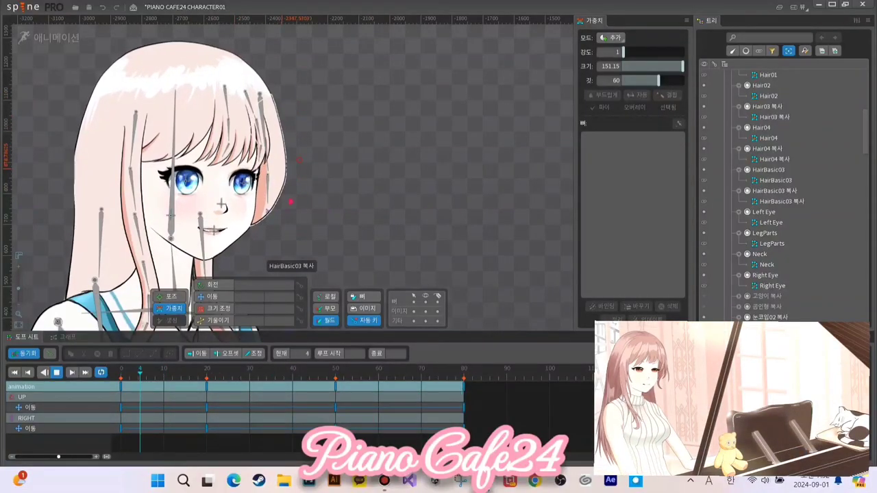
click(283, 167)
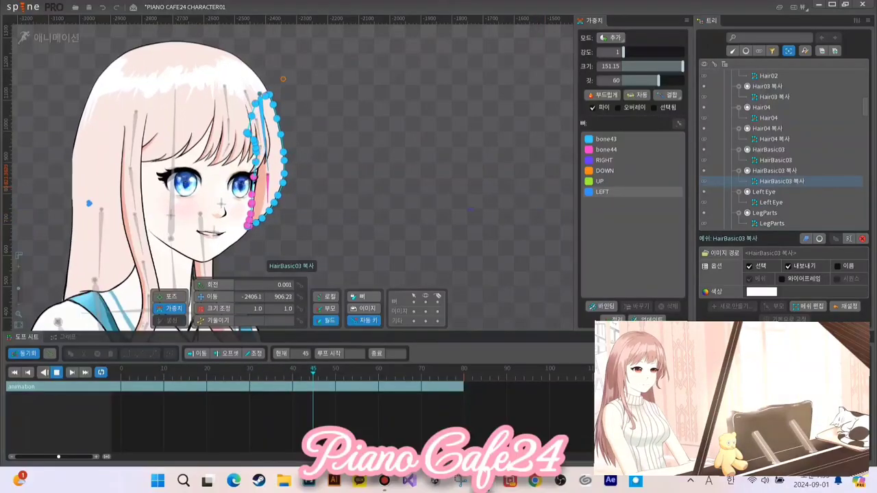
click(603, 181)
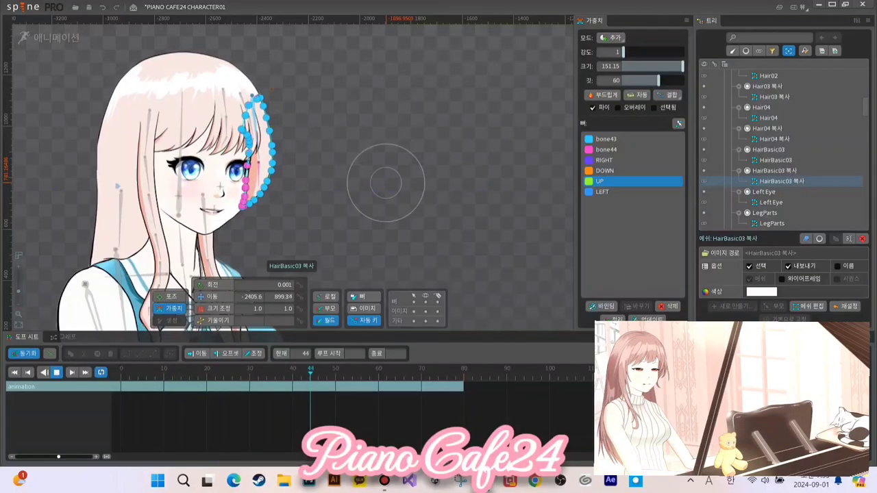
Step: Add the UP bone's influence to the HairBasic03 mesh and deselect the mesh
click(775, 160)
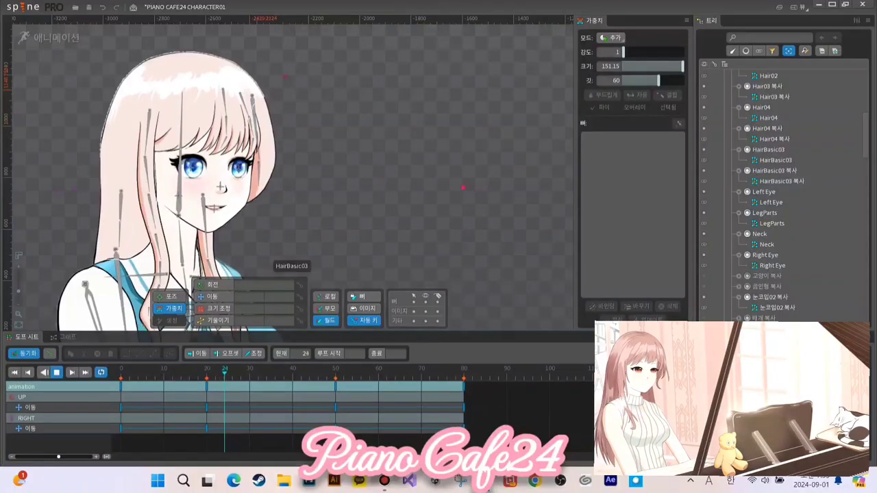
click(617, 159)
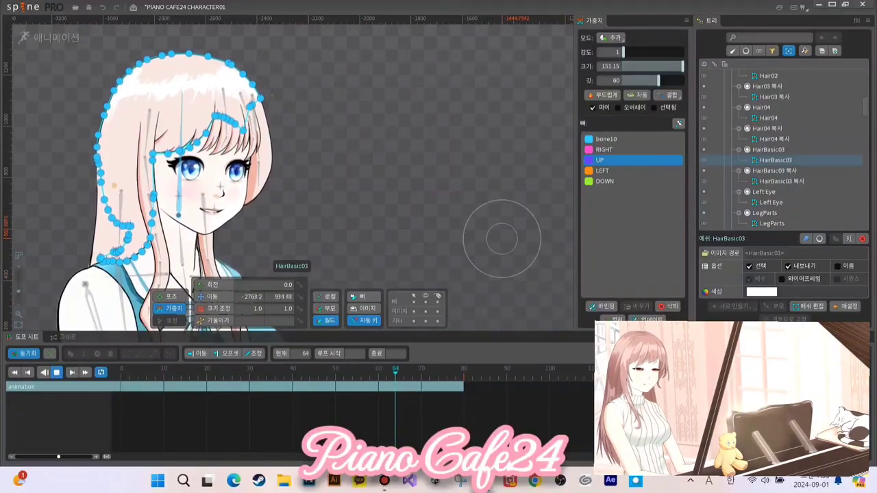
key(space)
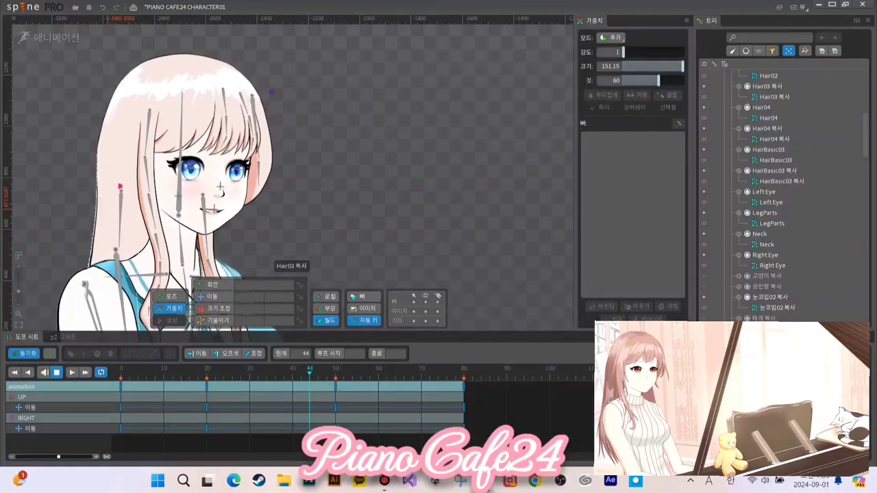
Step: Add the UP bone's influence to the Hair03 복사 back hair mesh and deselect the mesh
click(122, 204)
click(601, 191)
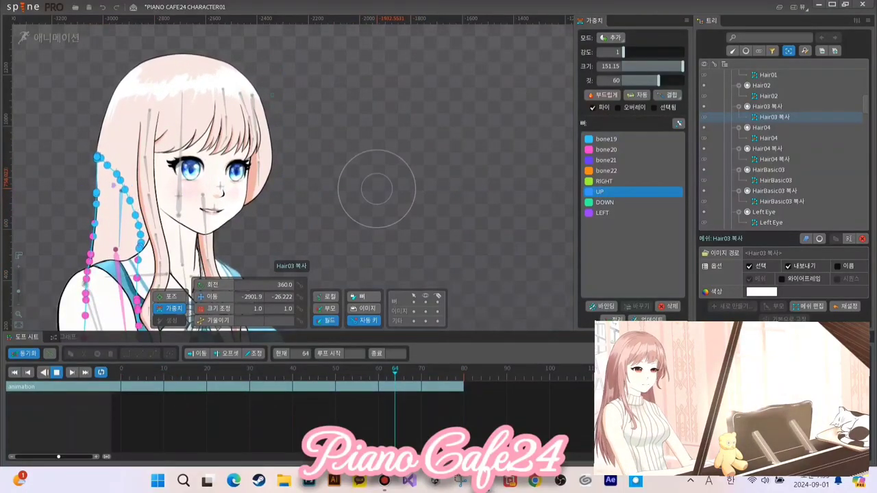
key(space)
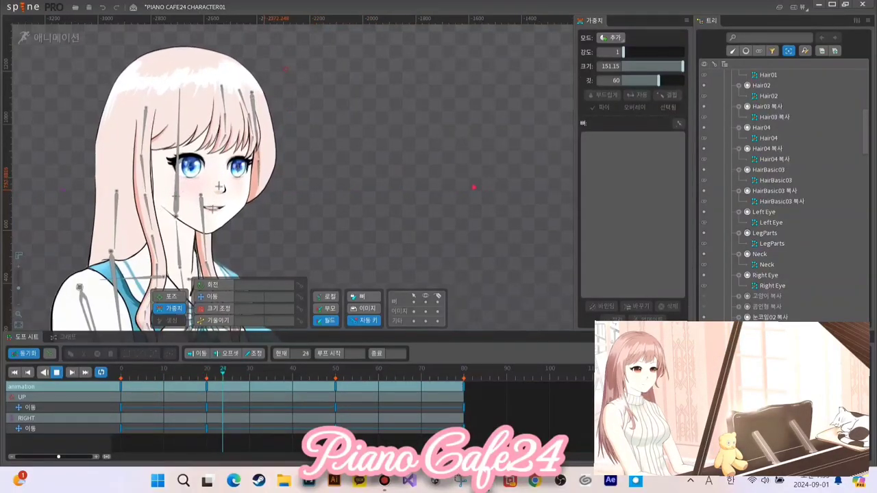
Step: Select the Hair02 fringe mesh on the forehead and stop the animation playback
scroll(307, 188, up, 4)
scroll(329, 148, down, 3)
scroll(336, 140, down, 2)
drag(335, 141, 384, 174)
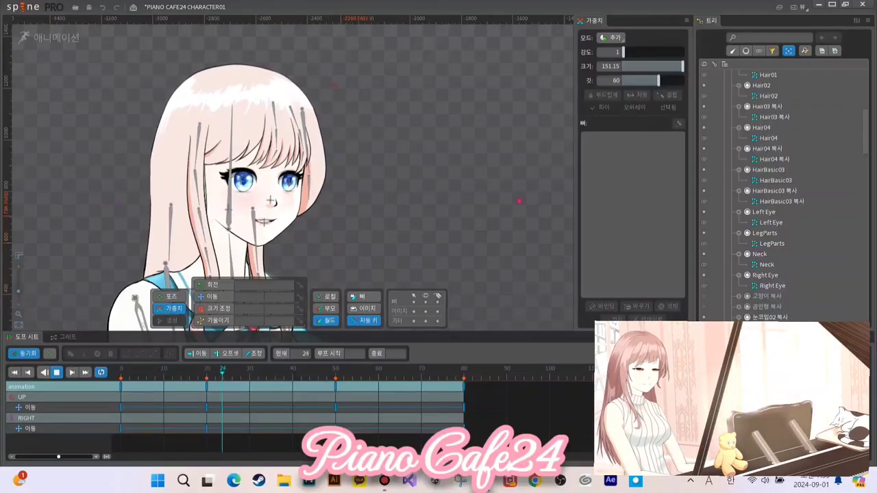
scroll(287, 272, up, 2)
click(287, 272)
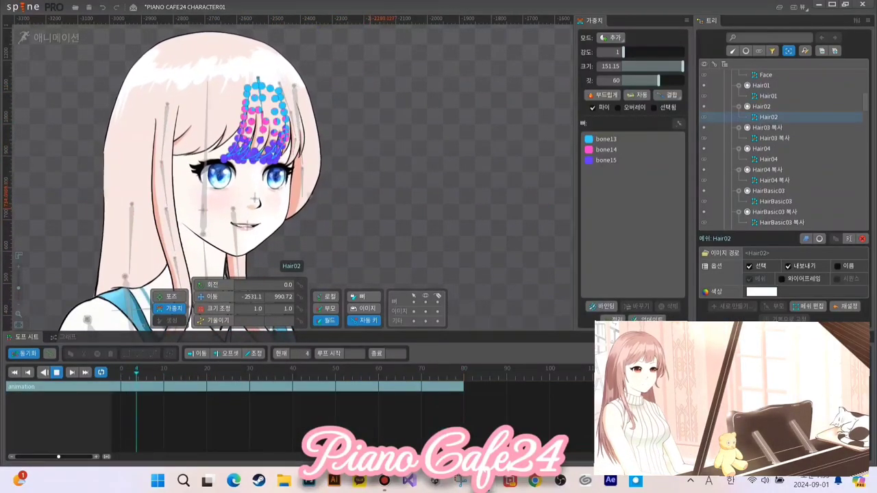
click(56, 373)
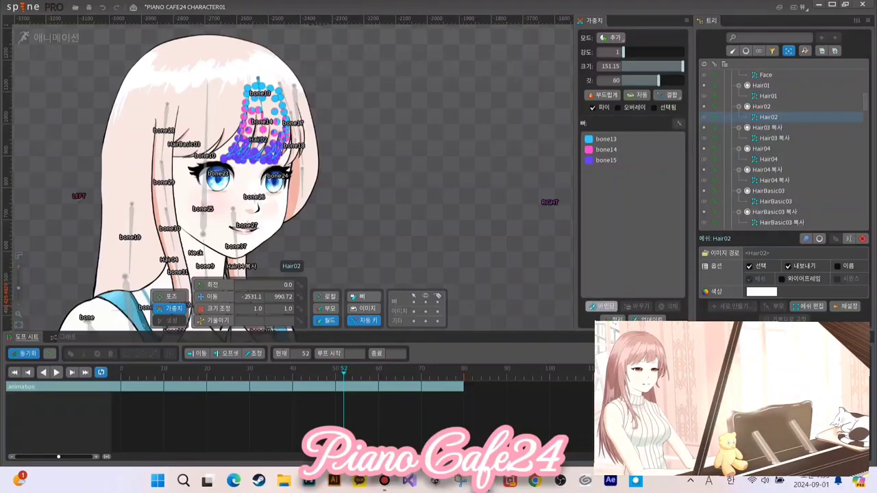
Step: Bind the DOWN, RIGHT, LEFT and UP control bones to the Hair02 fringe mesh
click(602, 306)
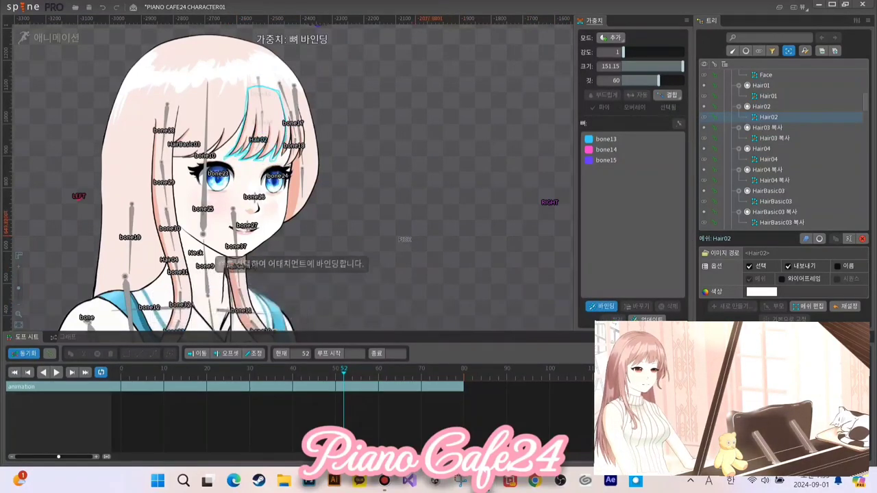
scroll(490, 274, down, 3)
drag(490, 274, 396, 210)
drag(376, 167, 429, 213)
click(324, 78)
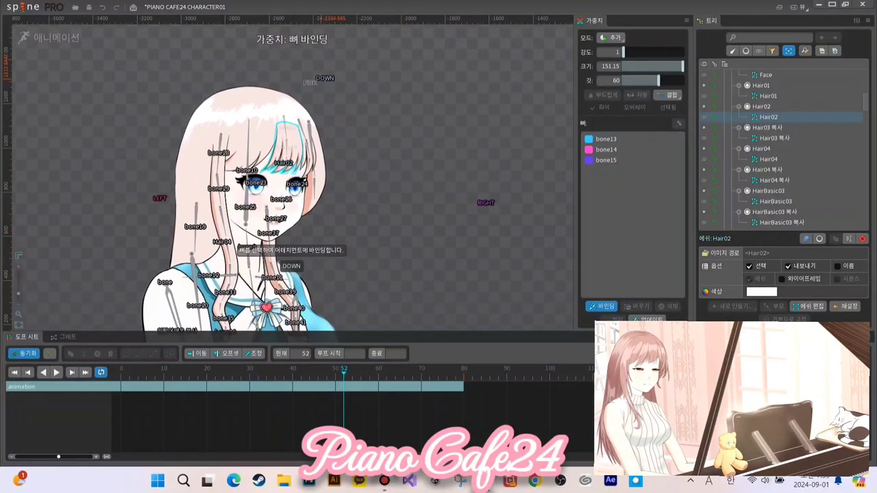
click(484, 203)
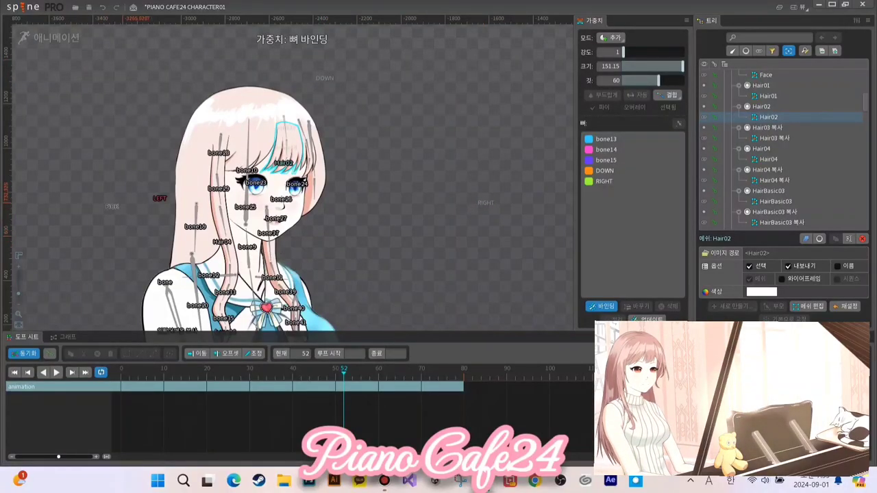
click(159, 198)
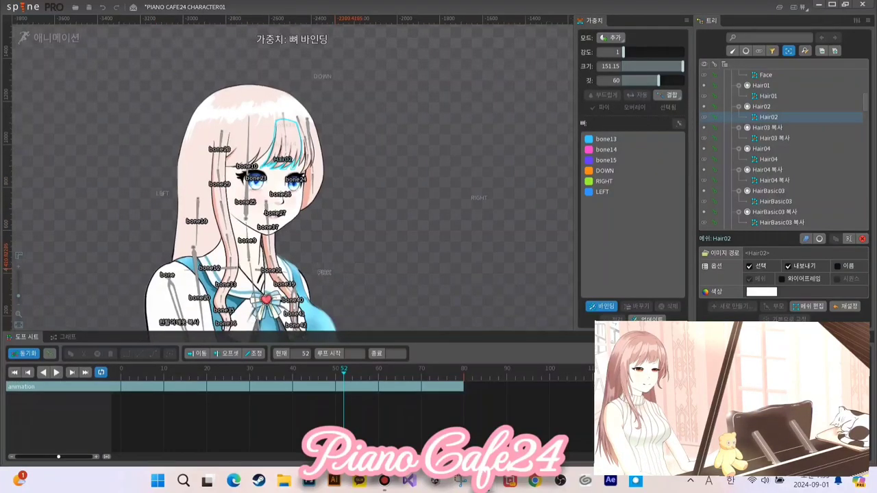
scroll(342, 275, down, 3)
drag(349, 318, 366, 346)
scroll(326, 258, up, 3)
key(Escape)
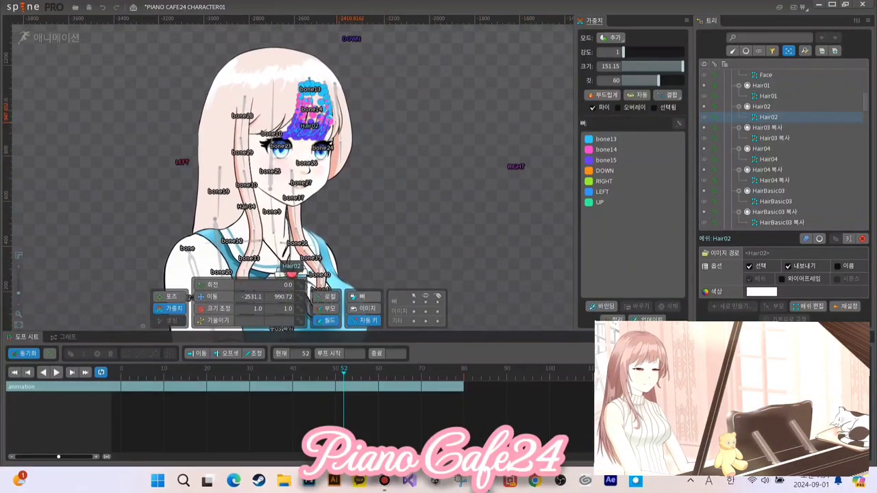
Step: Bind the DOWN, RIGHT, LEFT and UP control bones to the Hair01 mesh beside the fringe
scroll(353, 104, up, 4)
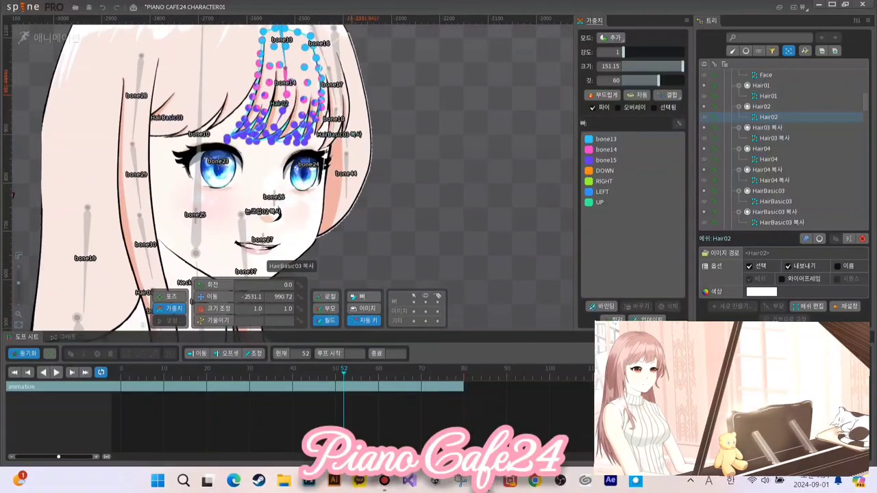
click(353, 93)
scroll(383, 158, down, 5)
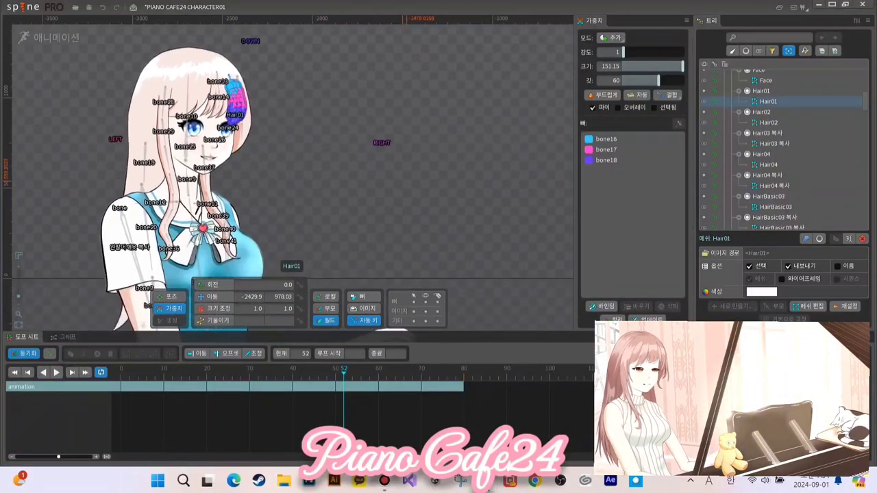
drag(192, 181, 259, 211)
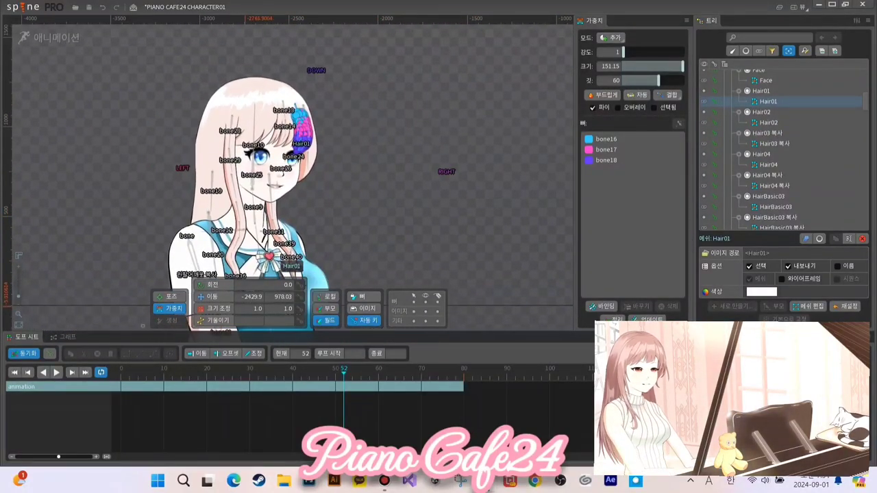
click(601, 307)
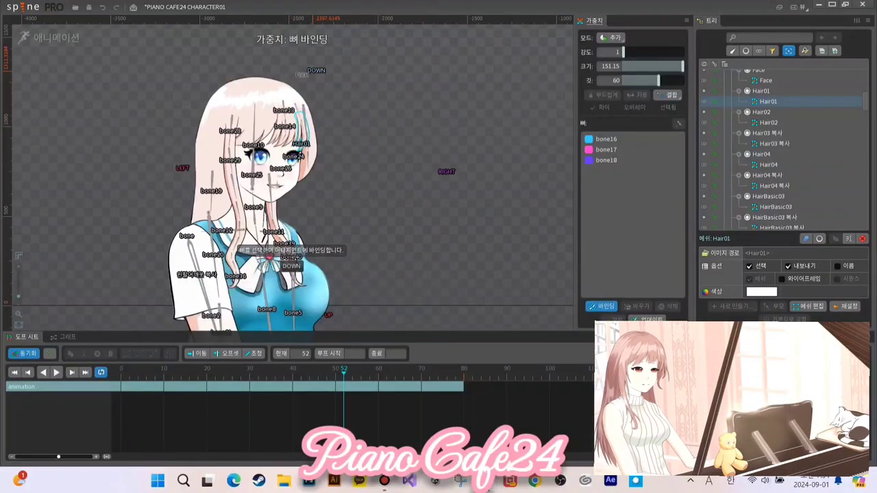
click(316, 71)
click(446, 171)
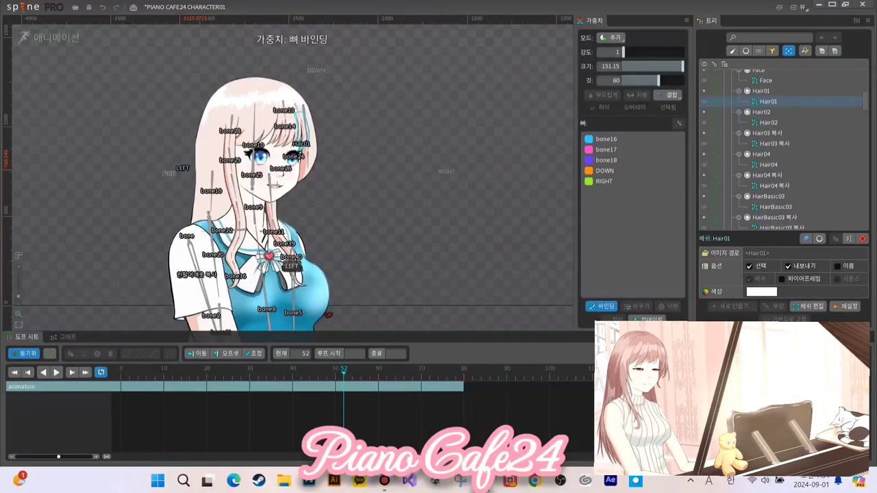
click(183, 169)
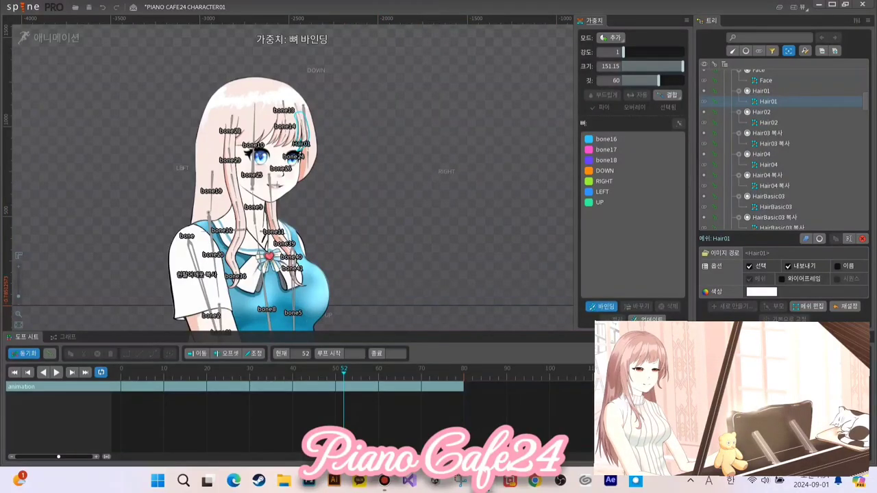
double_click(292, 267)
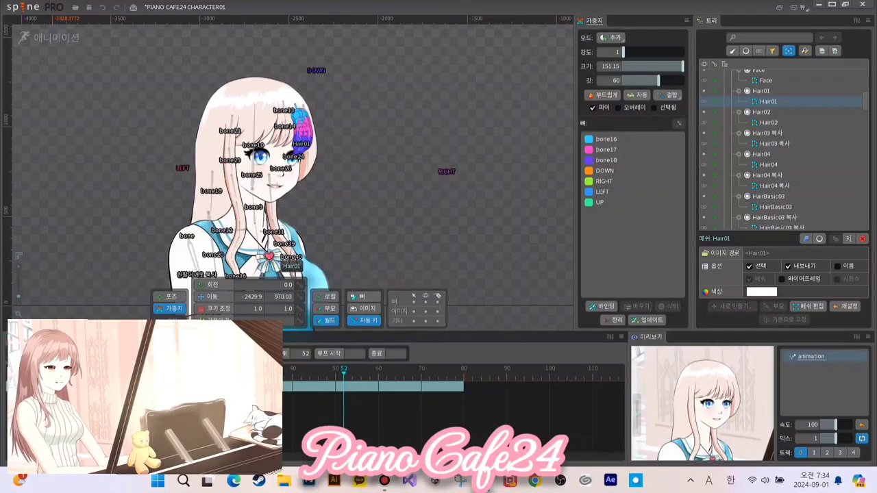
Step: Select the Hair02 fringe mesh on the forehead and play the animation
scroll(333, 183, up, 3)
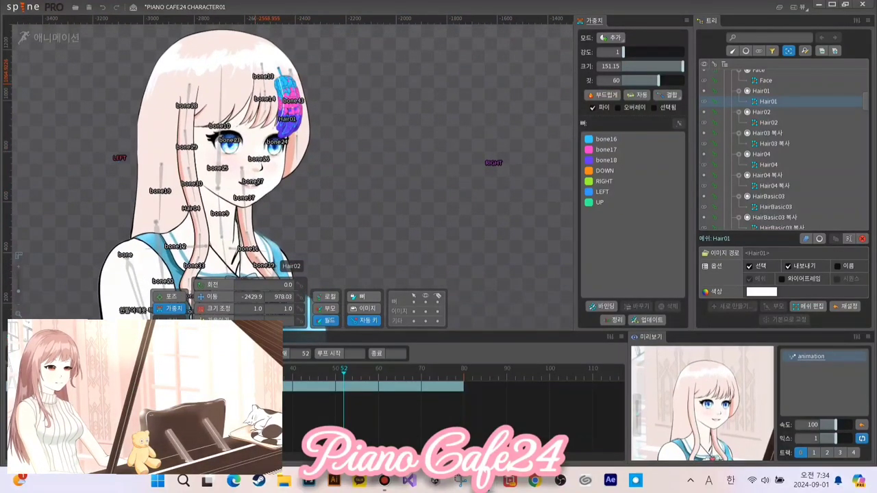
click(280, 106)
key(d)
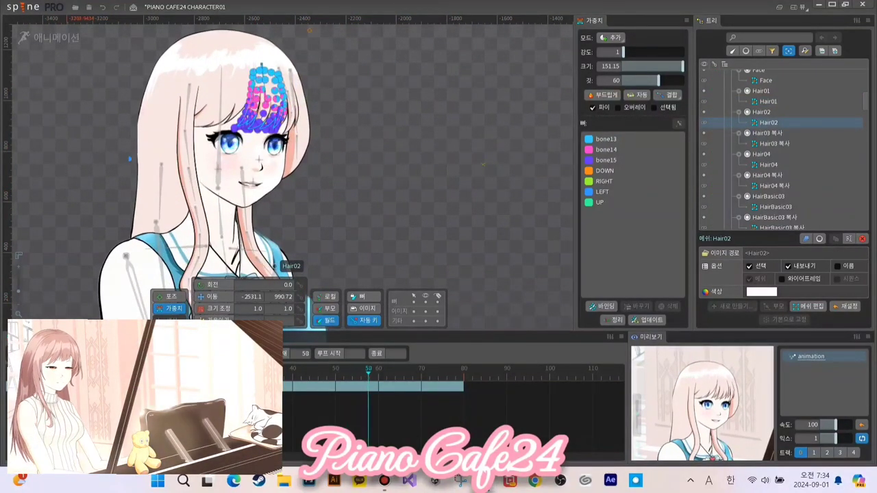
scroll(282, 268, down, 4)
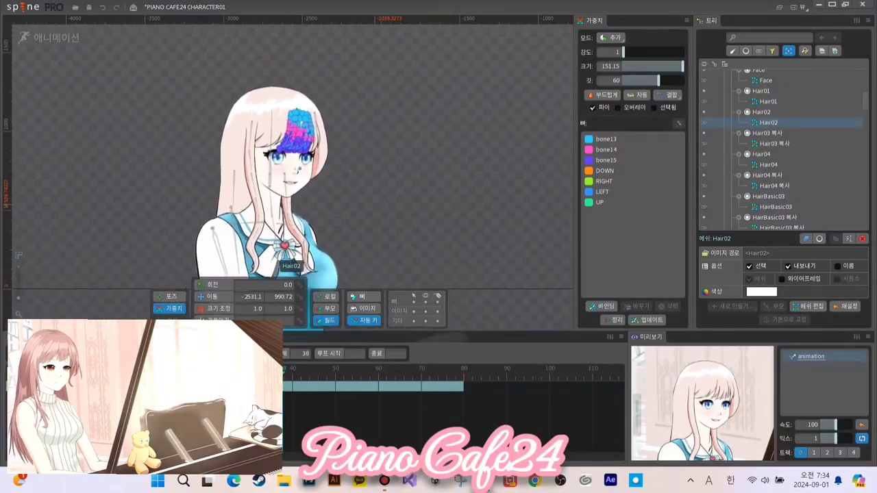
Step: Add the LEFT and UP bones' influence to the Hair02 fringe mesh and deselect the mesh
click(616, 182)
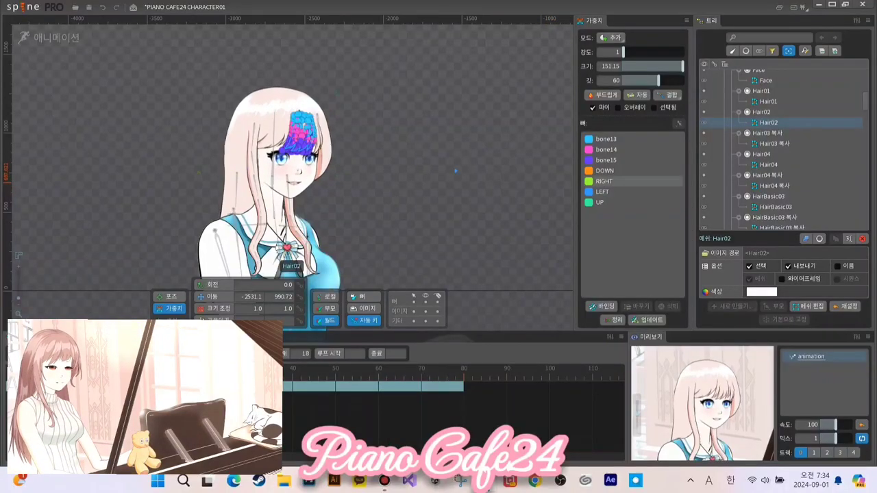
click(617, 192)
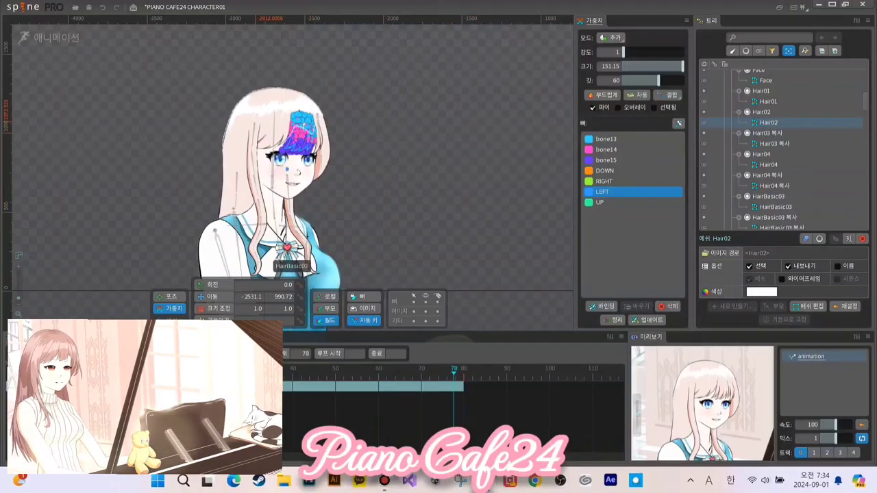
scroll(259, 130, up, 3)
scroll(310, 143, up, 2)
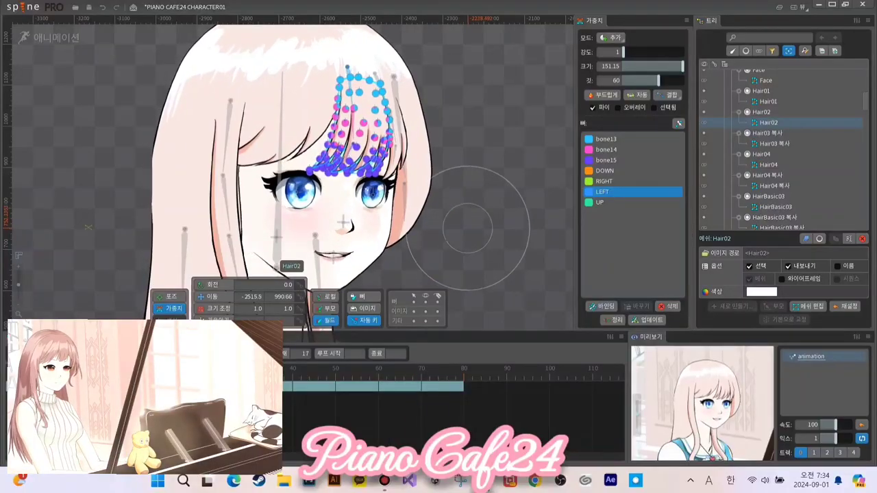
click(600, 203)
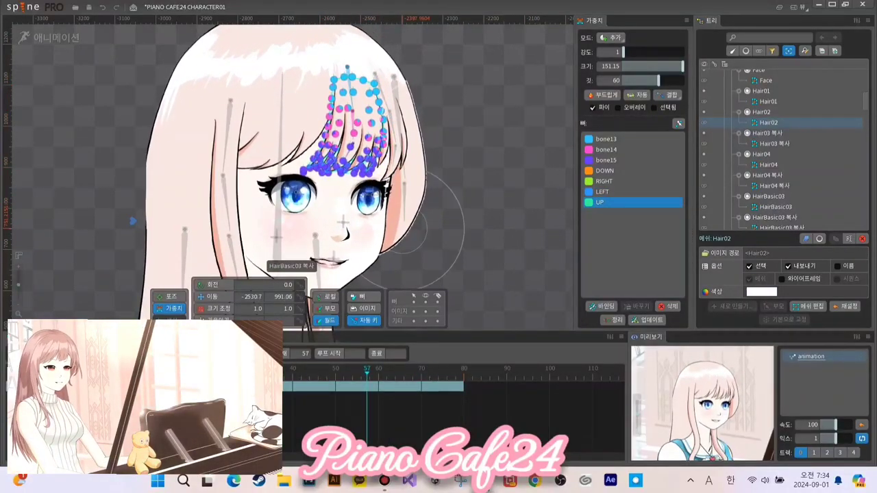
key(Escape)
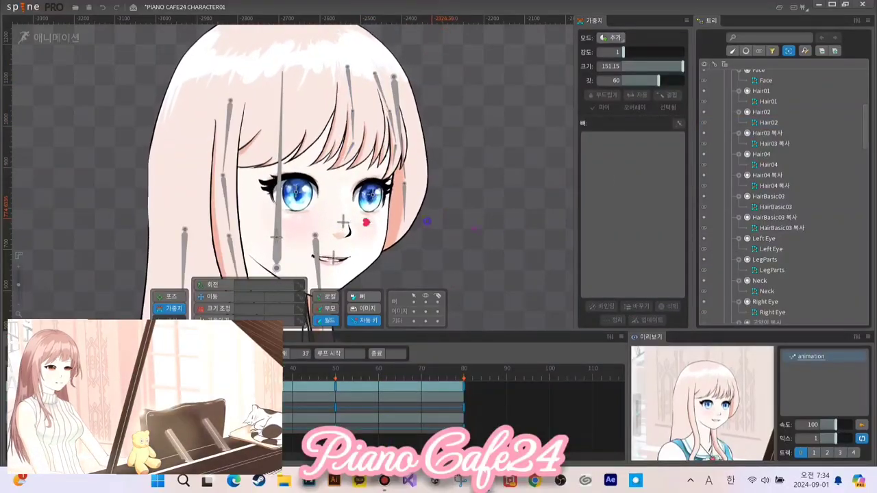
Step: Add the LEFT and UP bones' influence to the Hair01 mesh beside the fringe and deselect the mesh
click(276, 266)
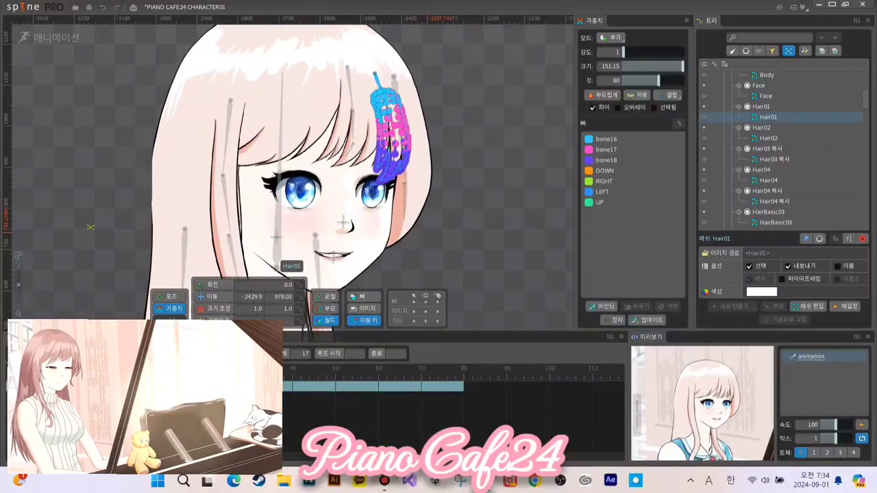
click(604, 192)
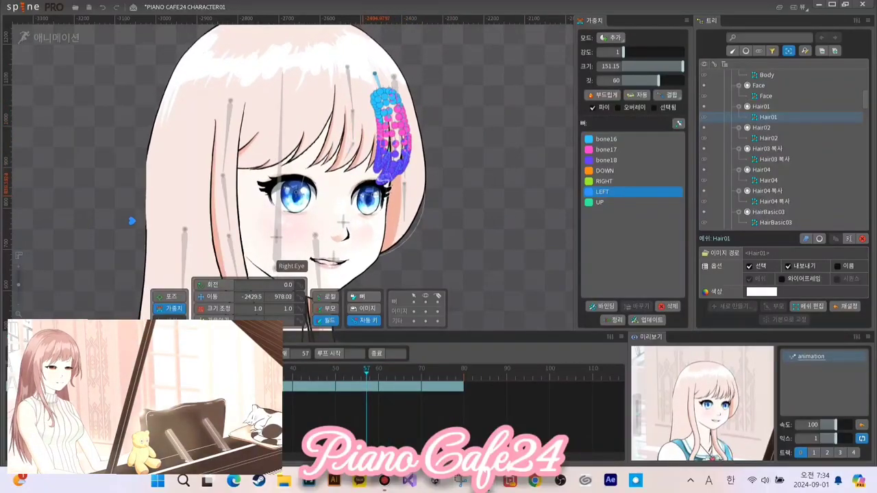
click(602, 203)
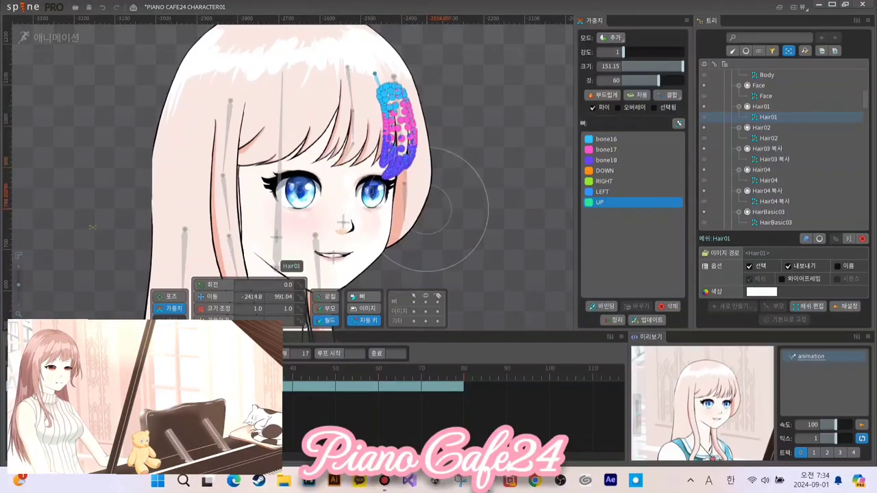
double_click(476, 240)
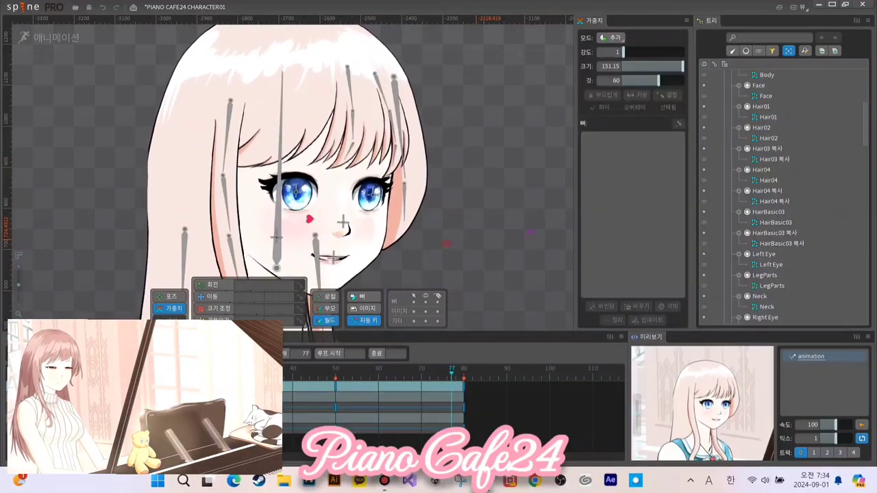
Step: Select the Hair04 mesh, the long lock at the side of the face, and stop the animation playback
scroll(473, 225, down, 3)
drag(365, 189, 423, 202)
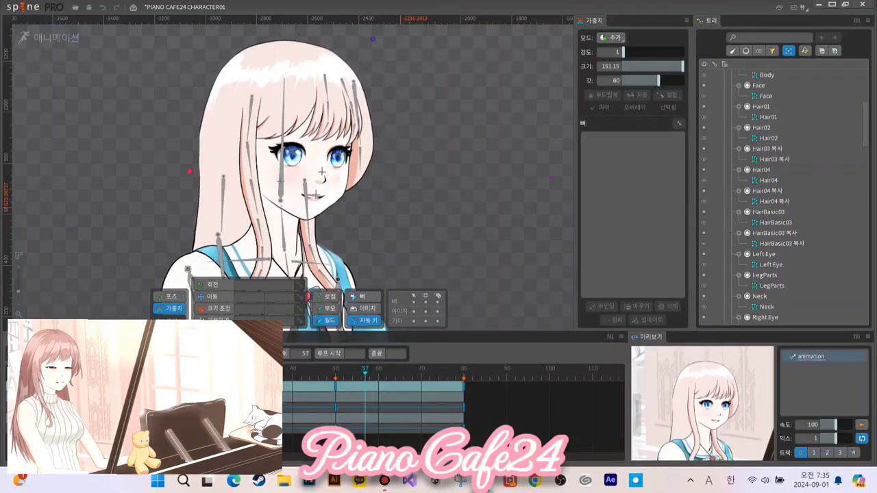
click(253, 163)
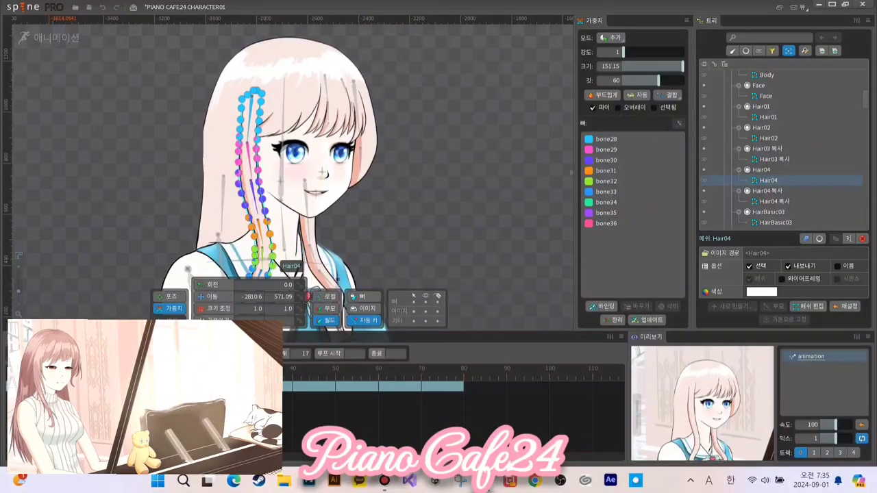
click(54, 354)
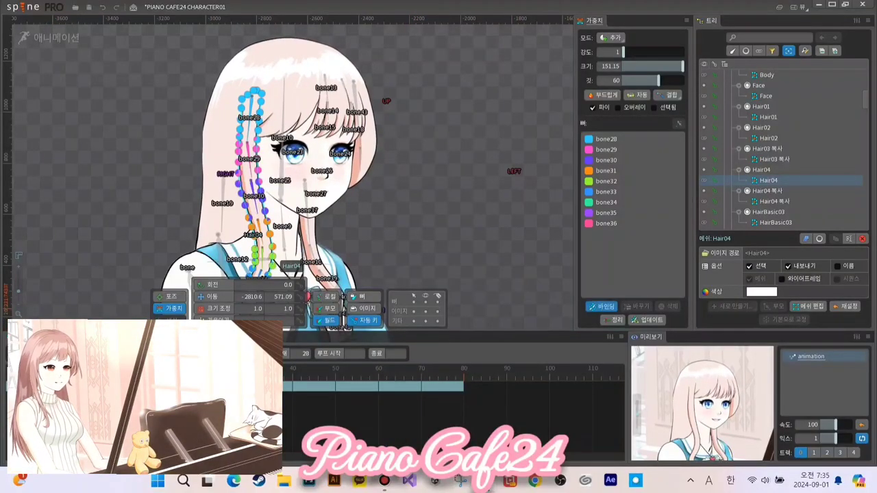
Step: Bind the UP, LEFT, RIGHT and DOWN control bones to the Hair04 side lock mesh
click(602, 307)
click(387, 102)
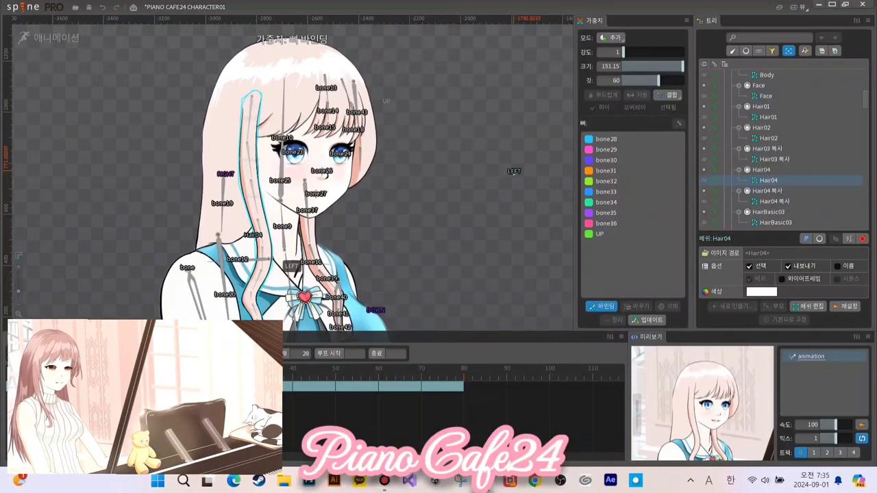
click(514, 172)
click(225, 175)
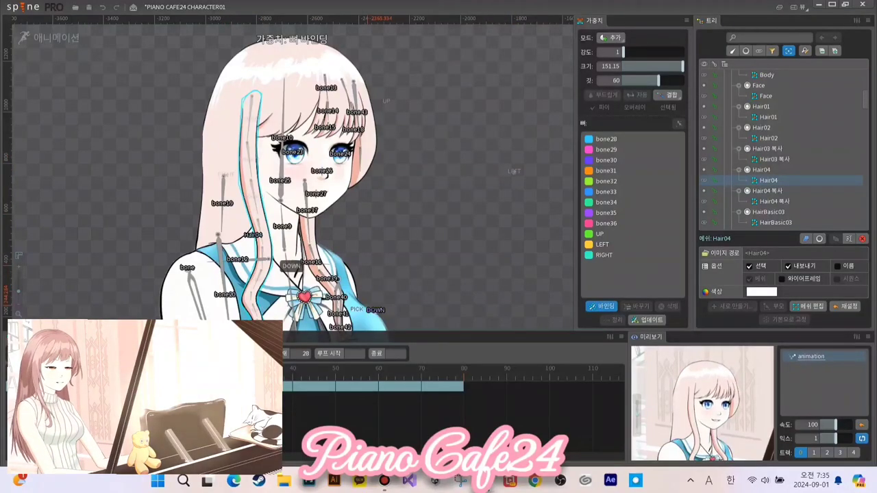
click(372, 310)
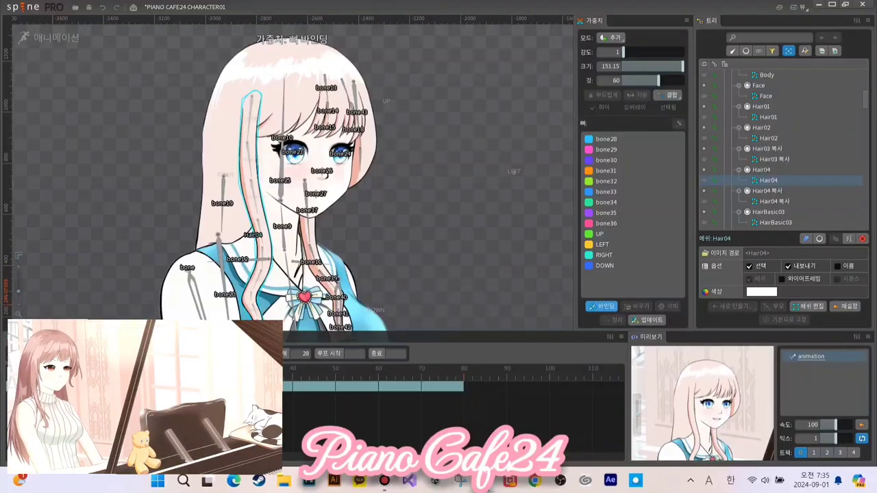
key(Escape)
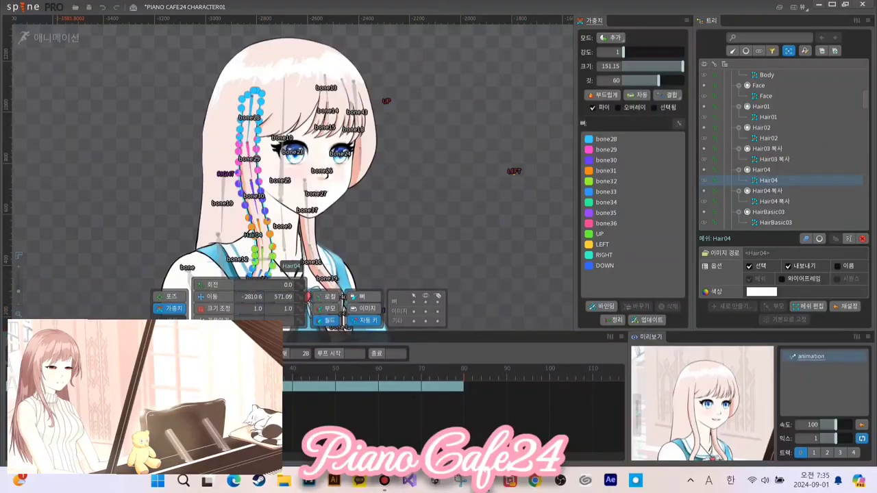
Step: Play the animation and add the LEFT and UP bones' influence to the Hair04 mesh, leaving the mesh deselected
click(57, 354)
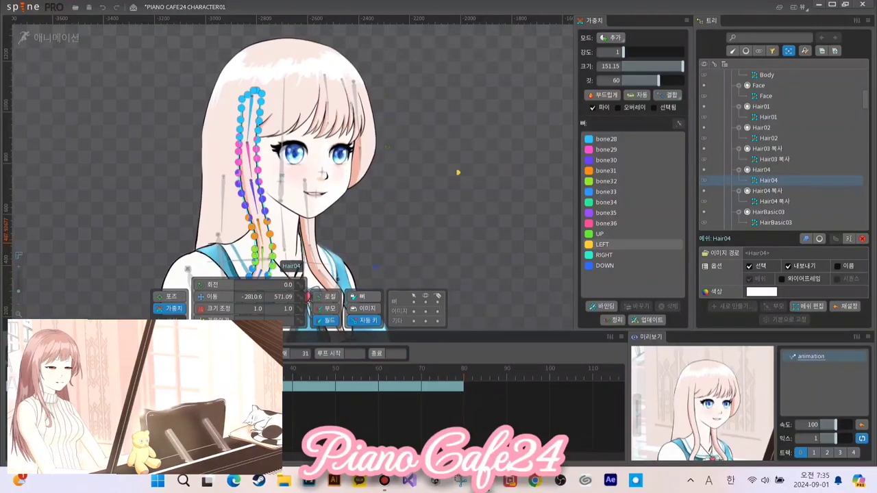
click(603, 244)
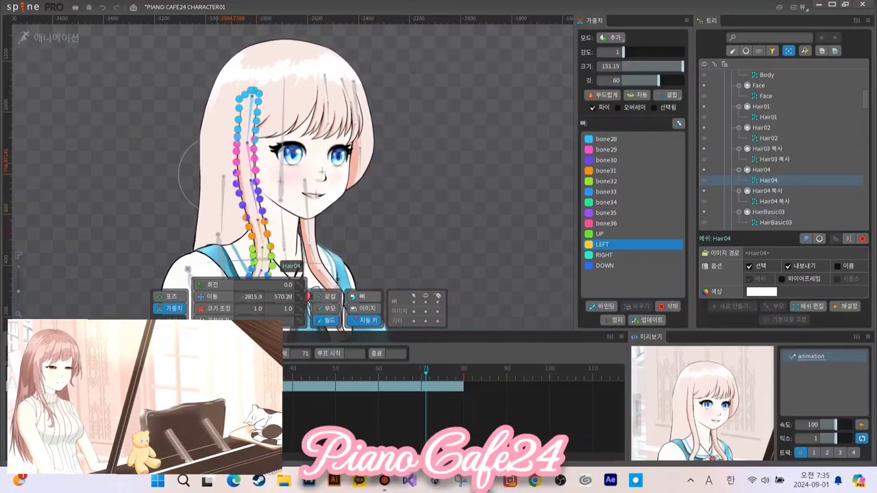
click(603, 234)
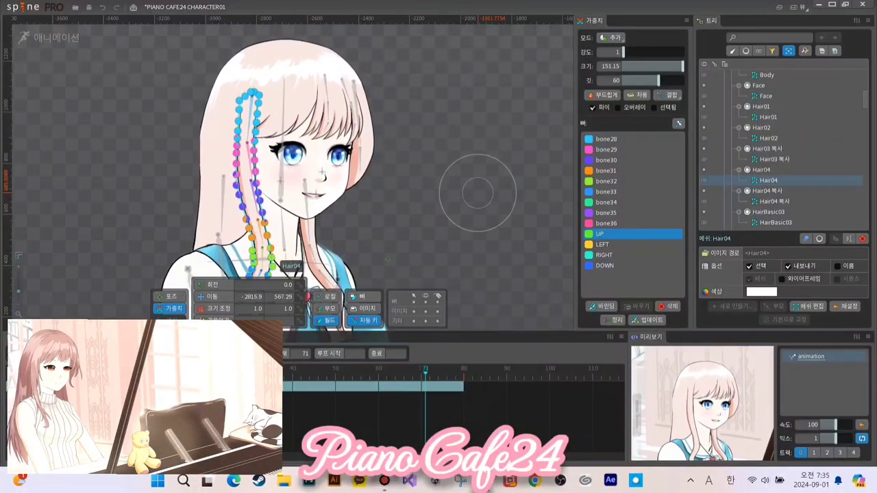
key(space)
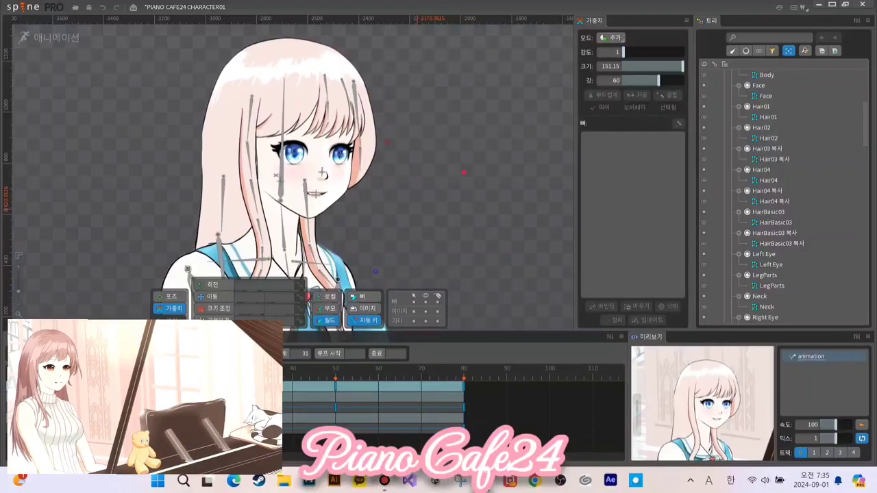
Step: Stop the playback and bind the RIGHT, DOWN, UP and LEFT control bones to the Hair04 복사 mesh, the lock by the neck
click(301, 257)
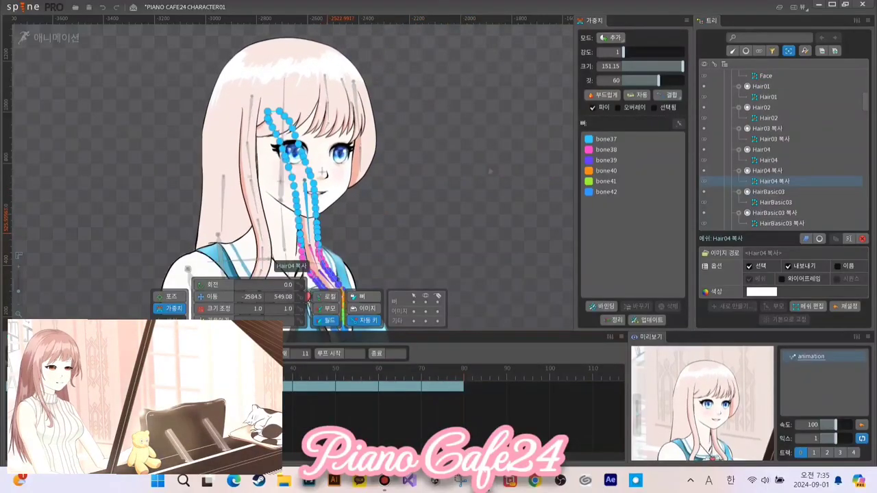
click(56, 373)
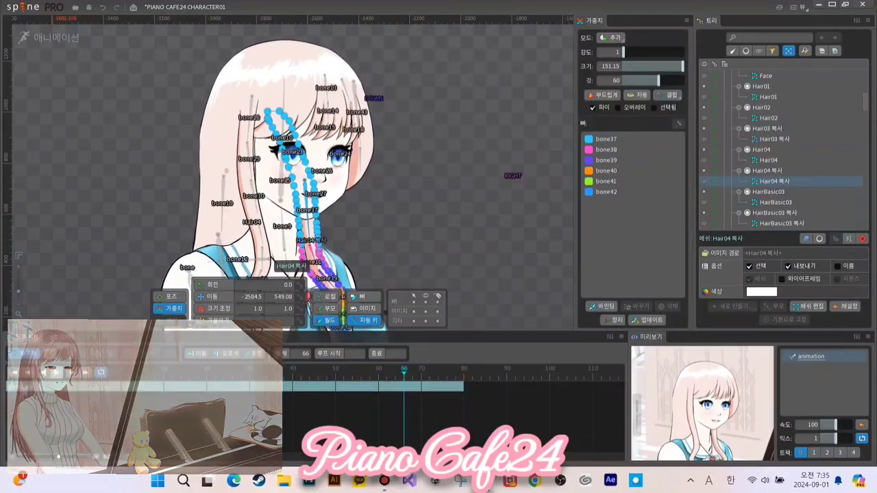
click(601, 307)
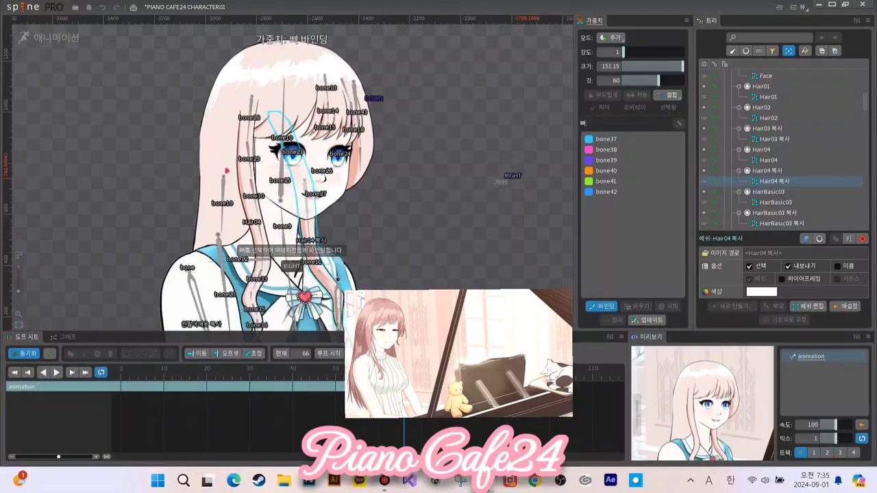
click(511, 177)
click(375, 99)
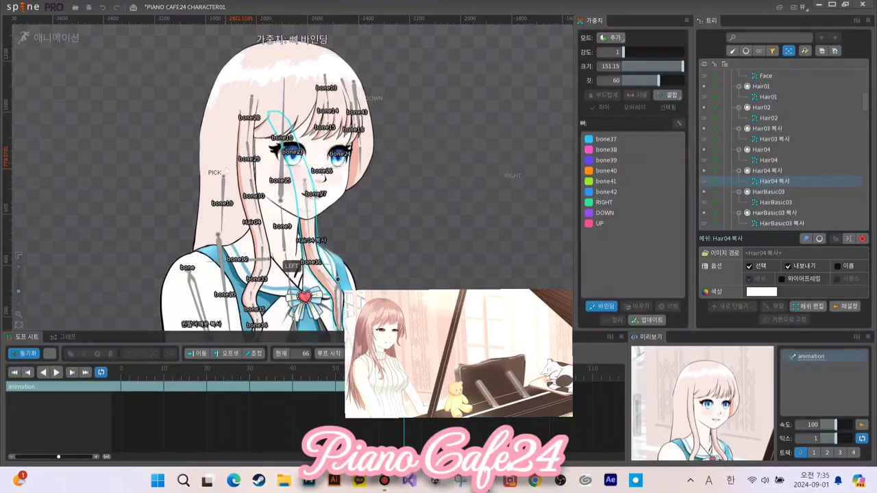
click(227, 170)
click(602, 306)
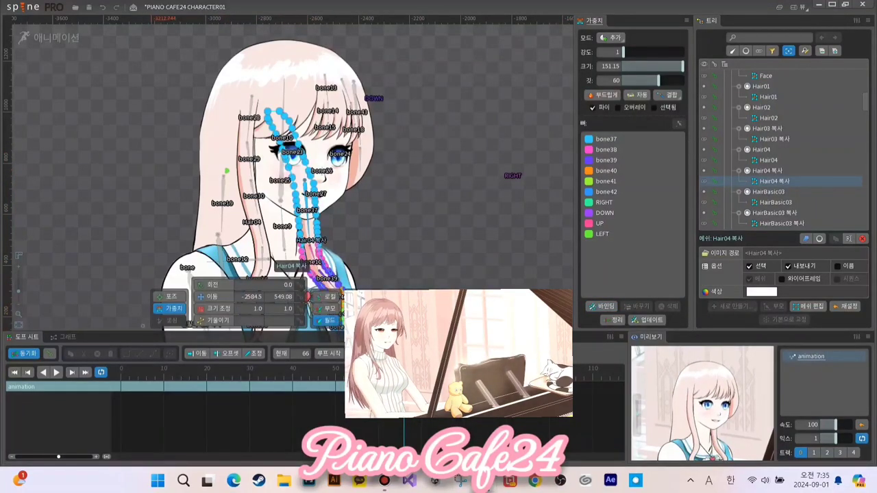
Step: Play the animation, add the LEFT and UP bones' influence to the Hair04 복사 mesh and deselect it
click(56, 373)
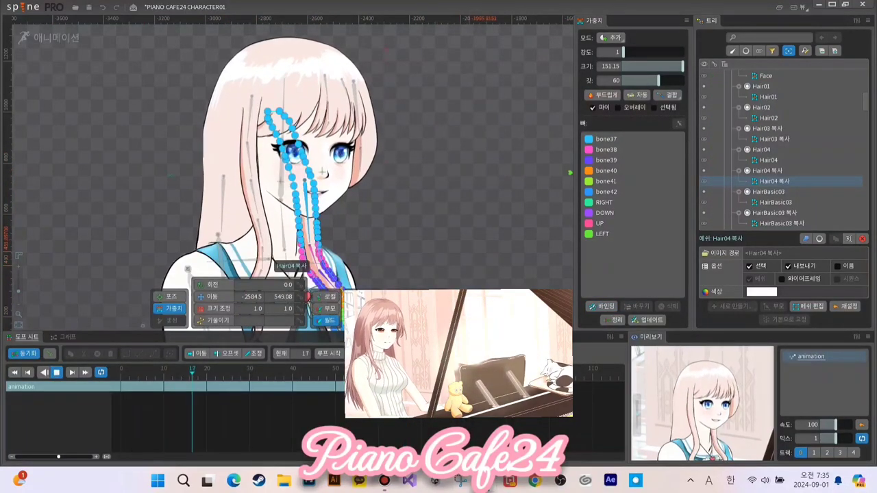
click(606, 234)
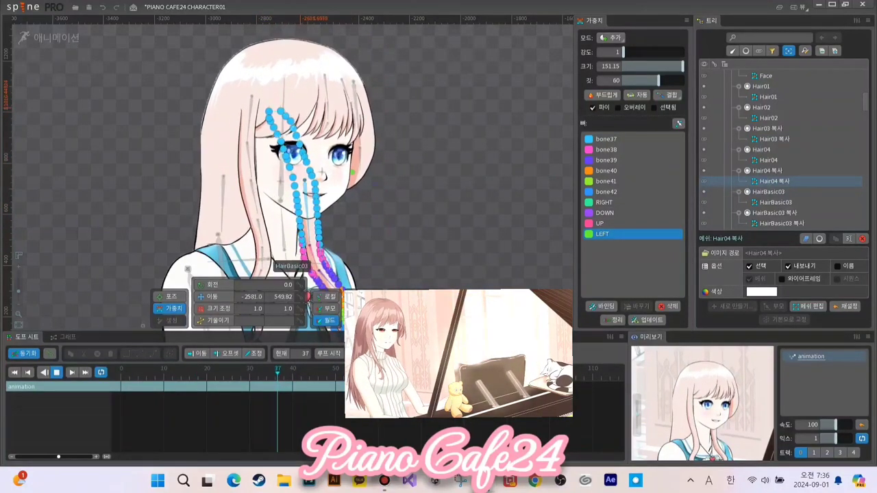
click(600, 223)
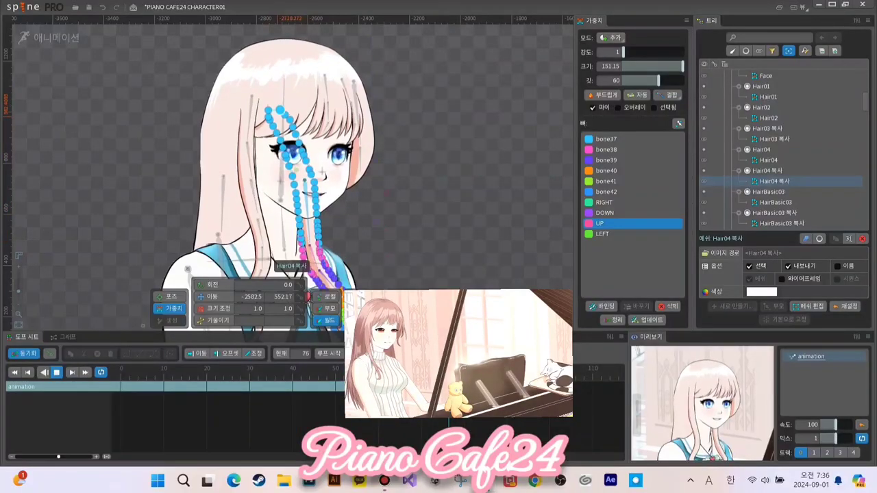
double_click(447, 216)
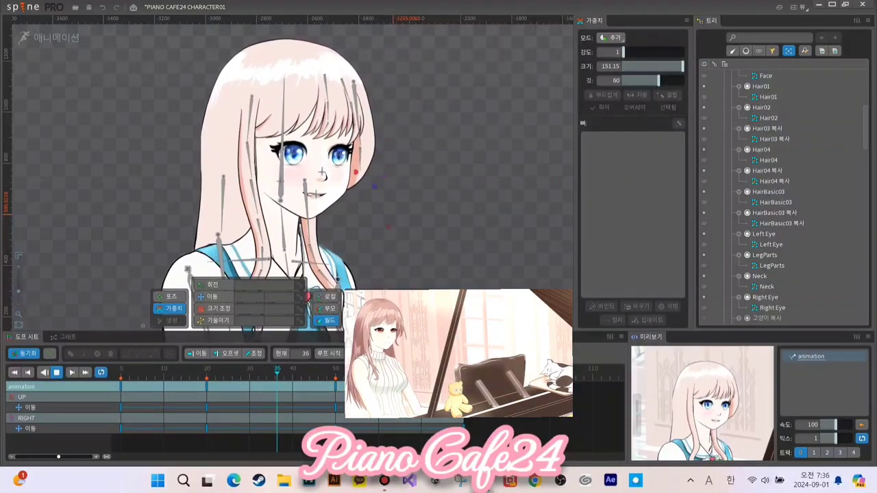
Step: Select the HairBasic03 mesh and add the LEFT, UP and DOWN bones' influence to it while the animation plays
scroll(389, 214, up, 3)
drag(279, 158, 388, 177)
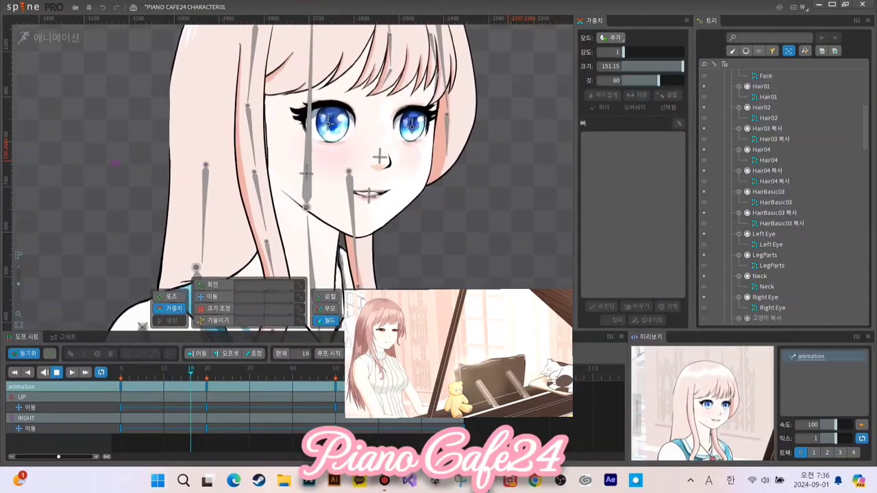
click(171, 157)
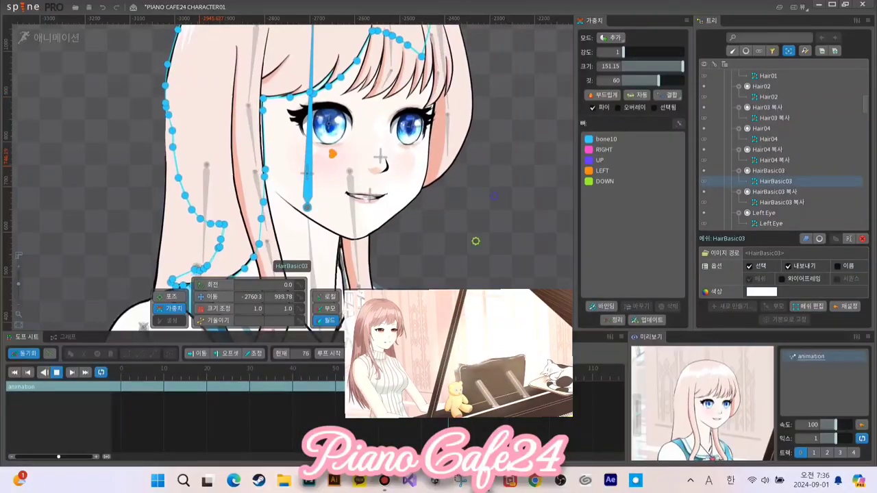
scroll(488, 174, down, 1)
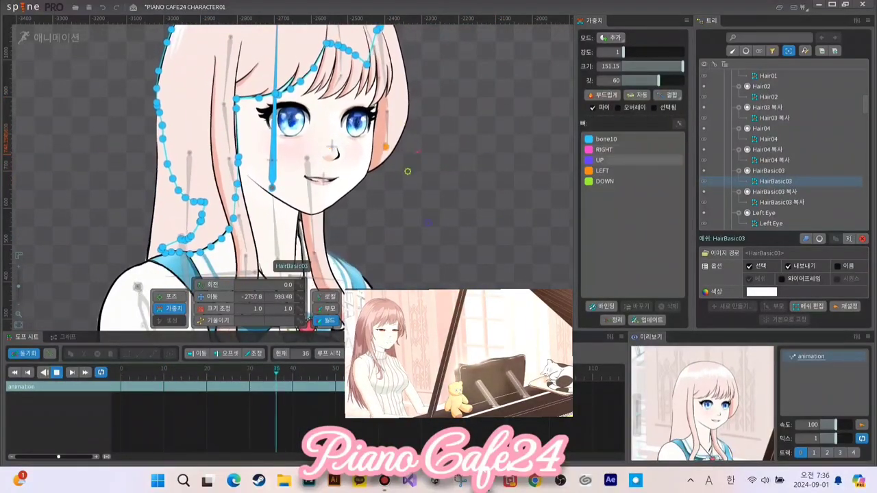
click(604, 170)
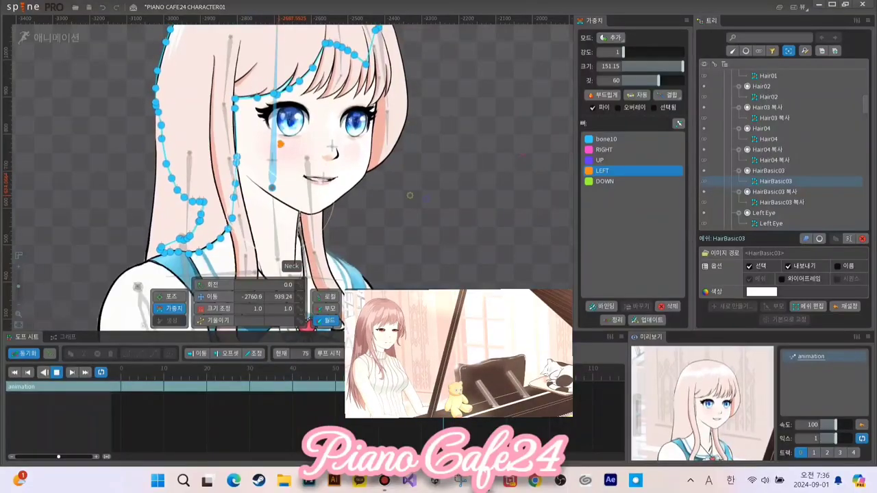
click(603, 160)
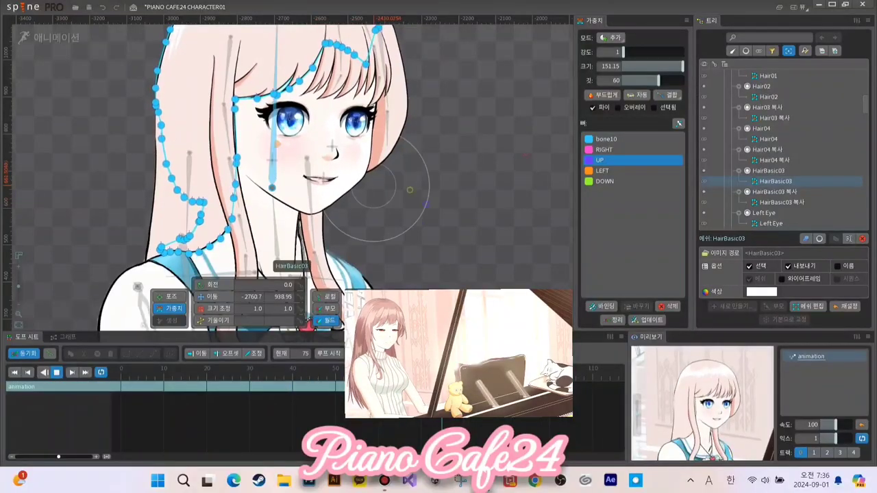
scroll(376, 190, down, 4)
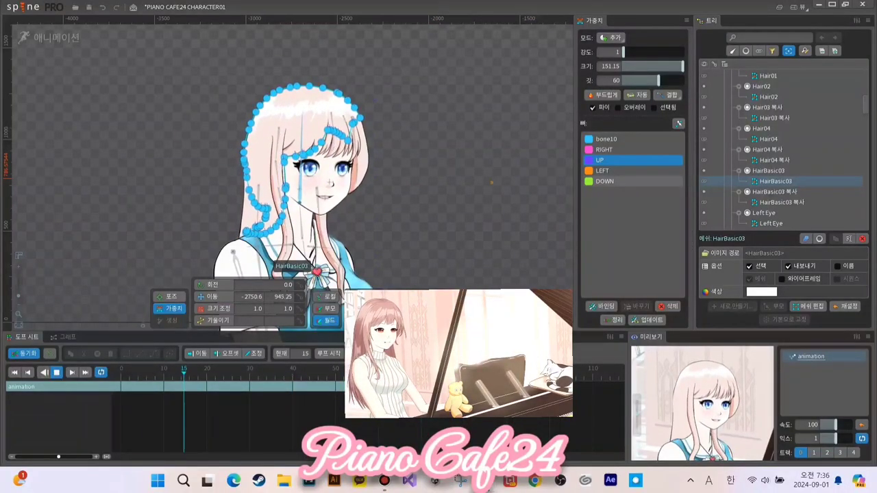
click(603, 181)
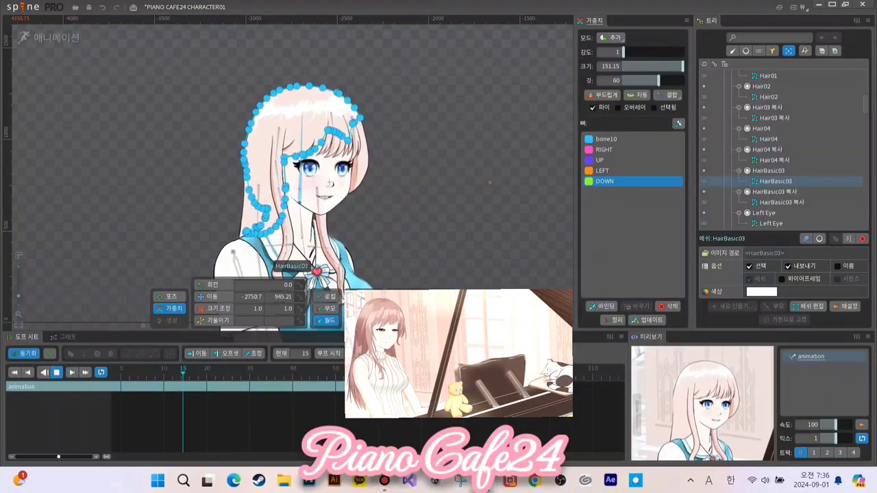
Step: Stop the playback and, at frame 0, move the RIGHT control bone to about X -2342.9, Y 596.26, beside the character's chin
key(space)
scroll(392, 222, up, 3)
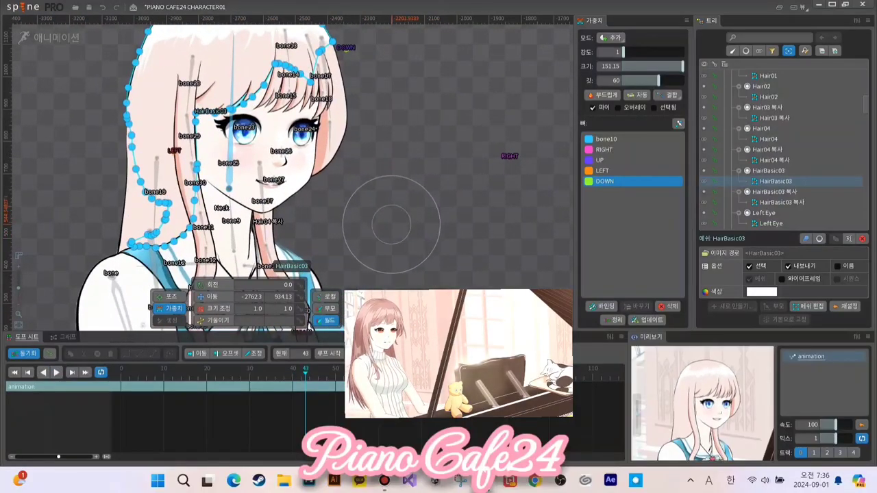
click(121, 371)
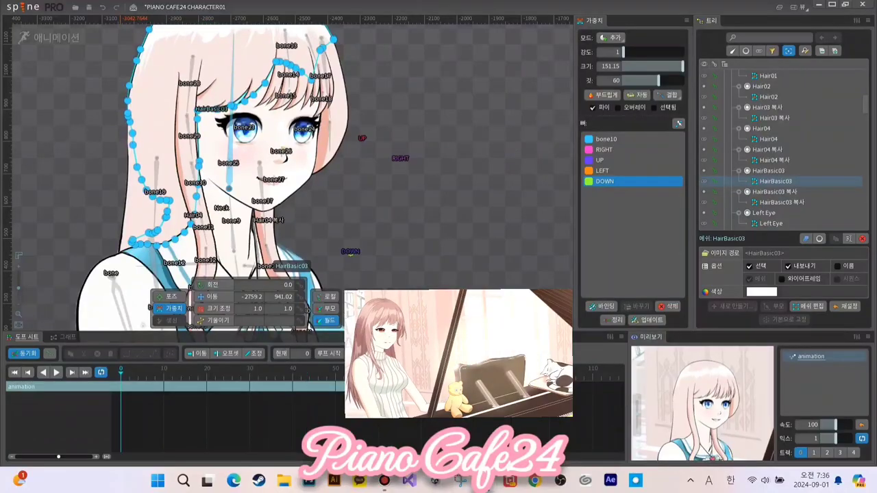
click(201, 296)
click(331, 143)
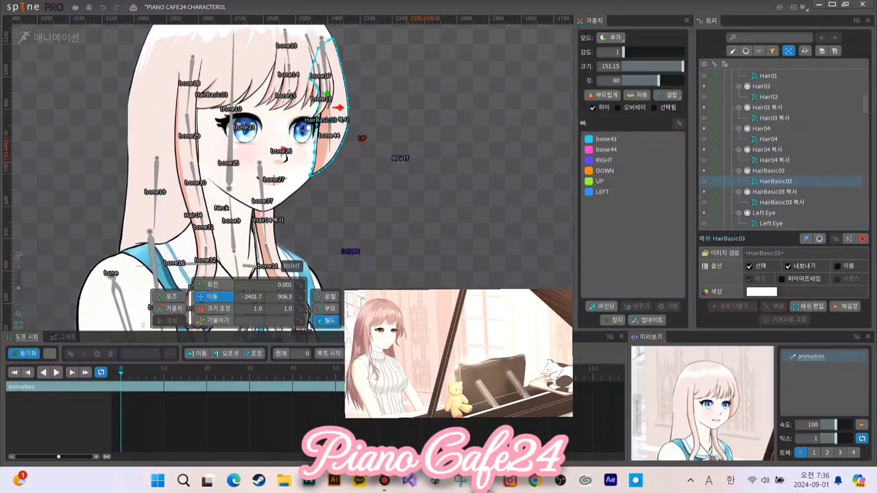
click(401, 158)
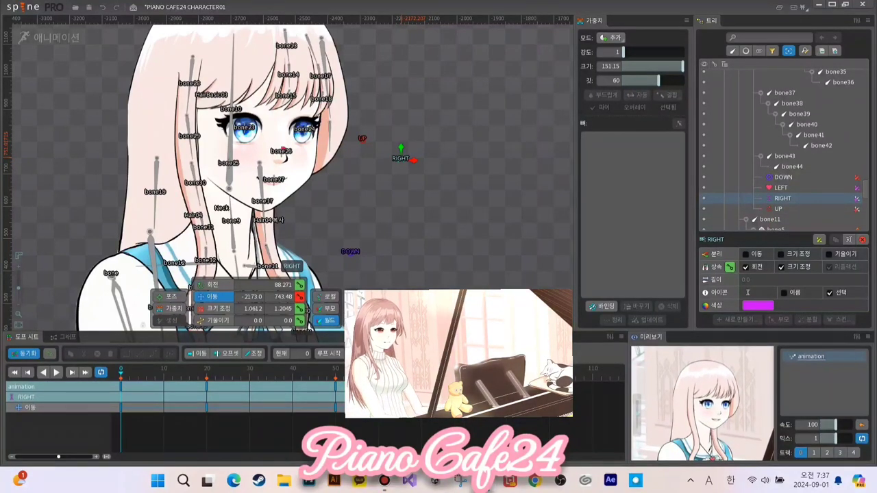
drag(400, 159, 346, 196)
scroll(370, 168, down, 4)
drag(298, 158, 352, 199)
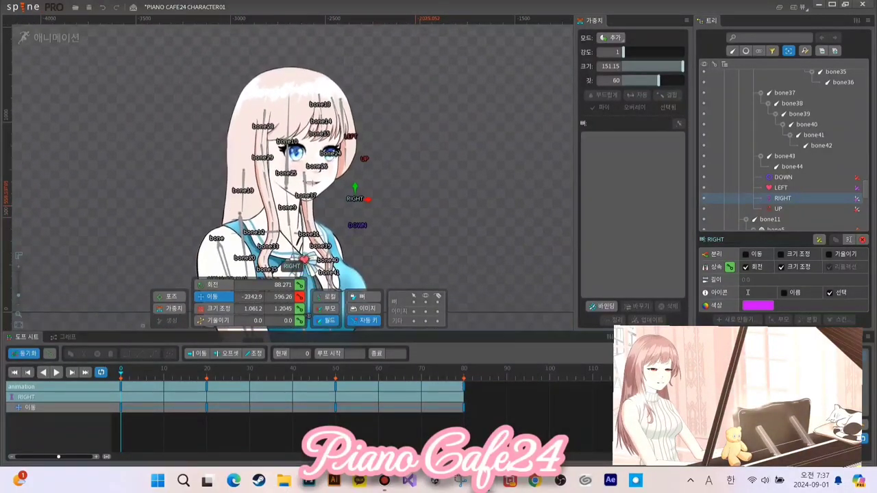
drag(335, 67, 386, 229)
drag(487, 255, 383, 170)
drag(393, 203, 355, 199)
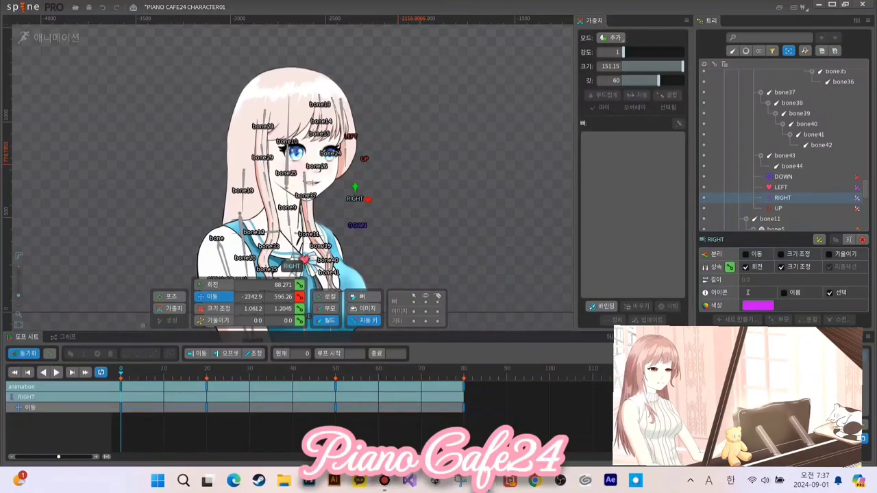
Step: Preview the animation, delete the RIGHT bone's translate keys at frames 20 and 50, and replay it
click(56, 372)
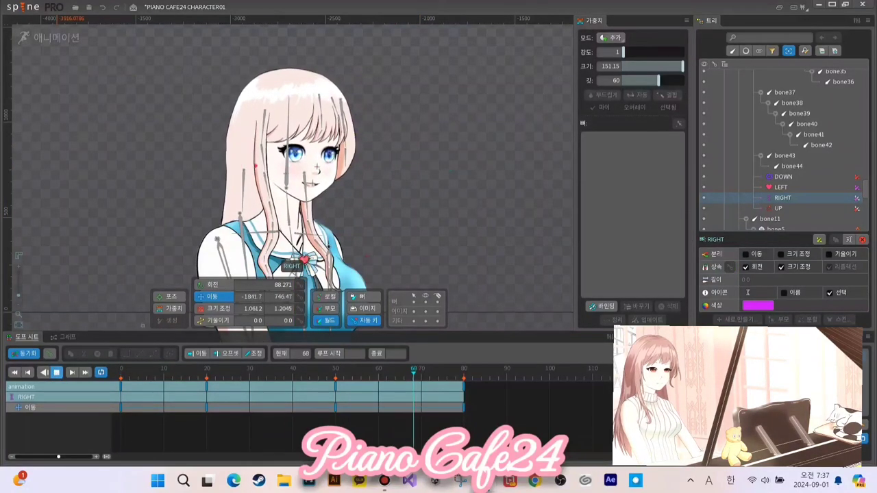
click(56, 372)
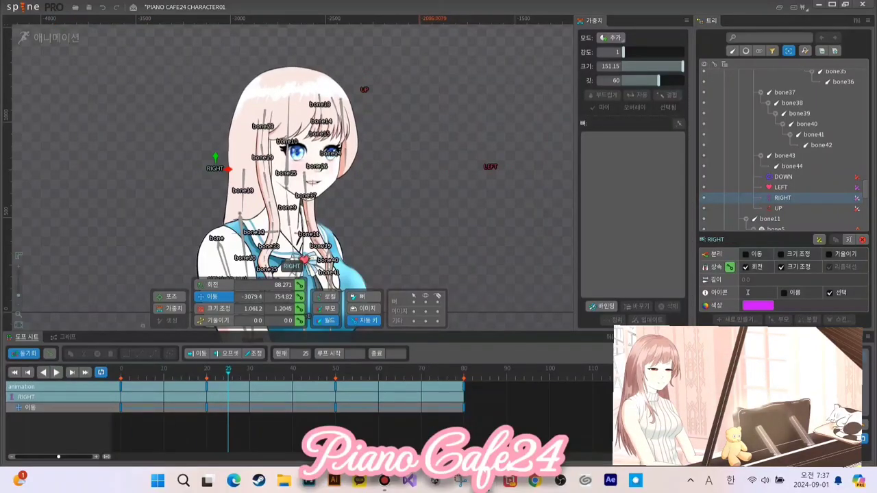
drag(417, 413, 180, 434)
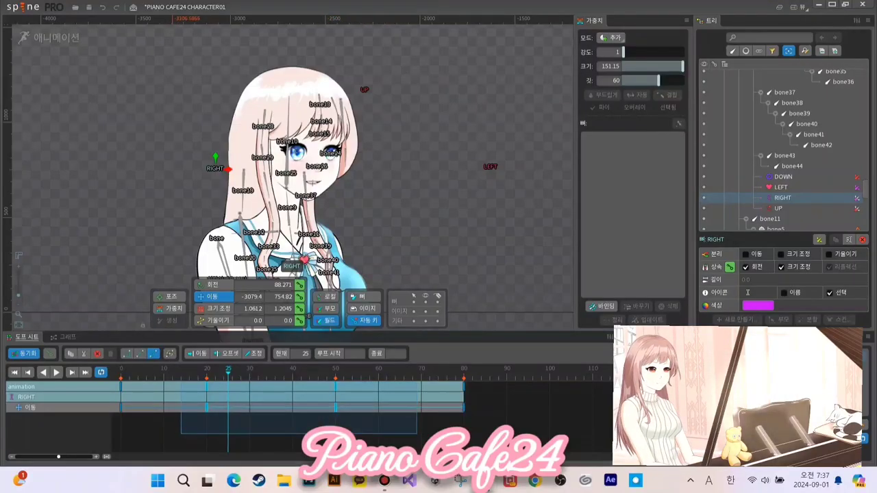
click(98, 354)
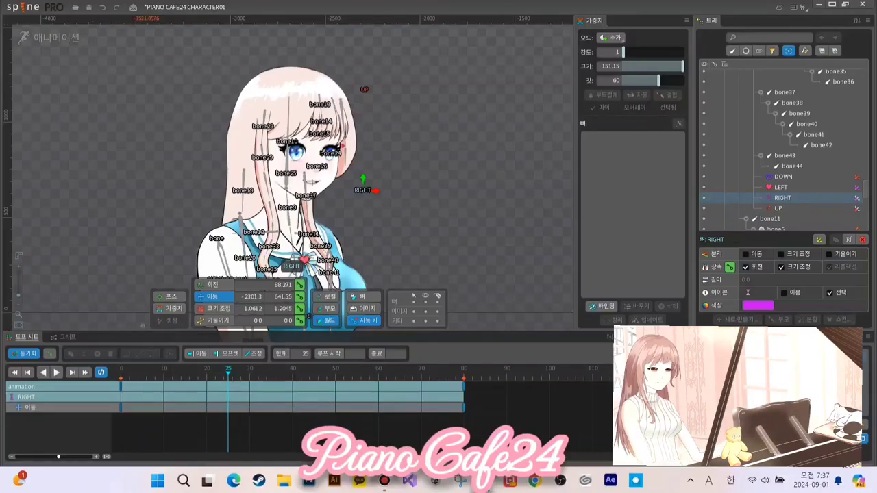
click(56, 372)
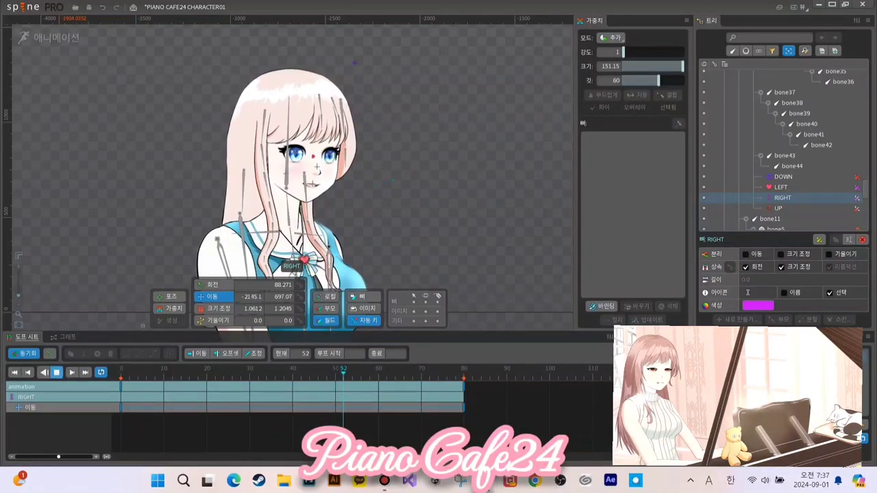
click(56, 372)
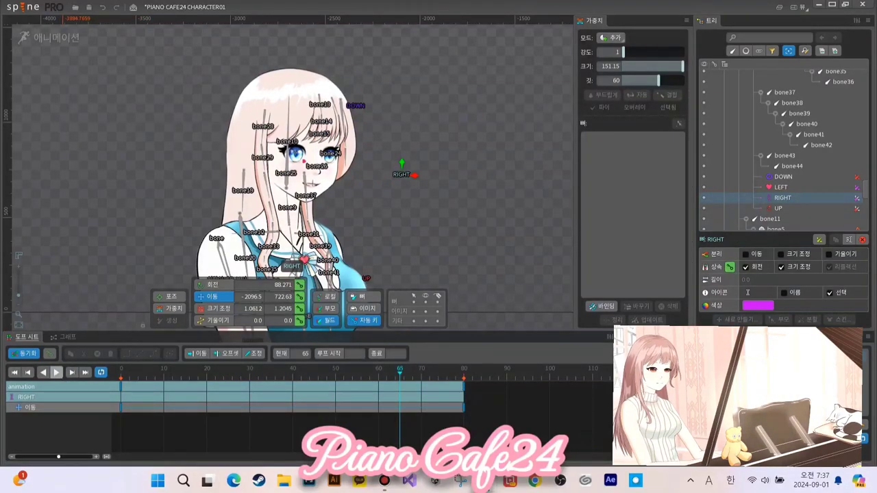
click(57, 373)
click(56, 372)
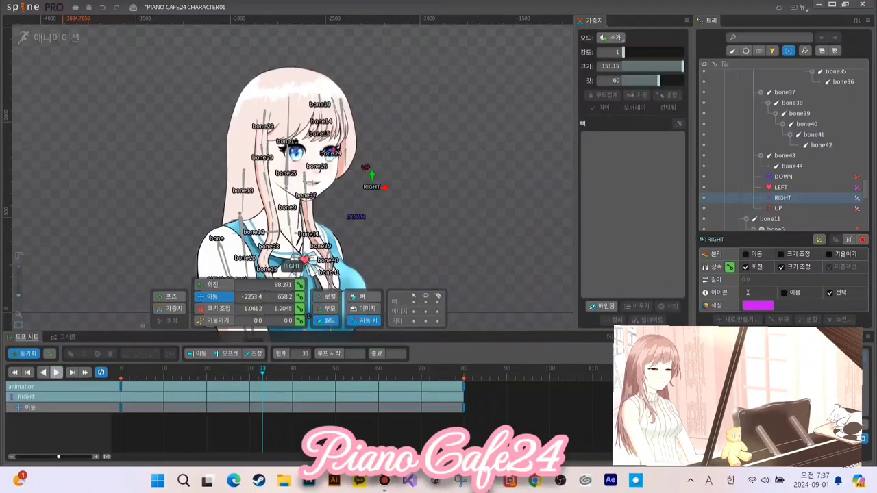
Step: Delete the UP bone's translate keys at frames 20 and 50 and play the animation briefly
click(364, 164)
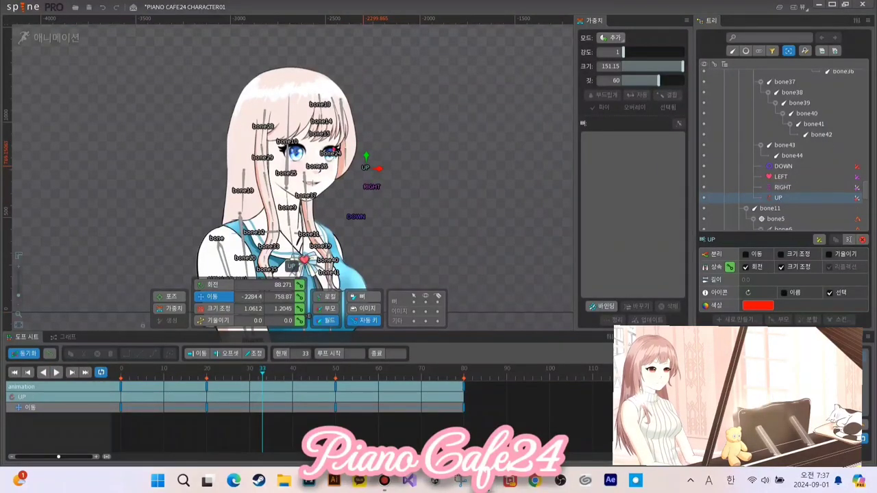
drag(362, 423, 182, 404)
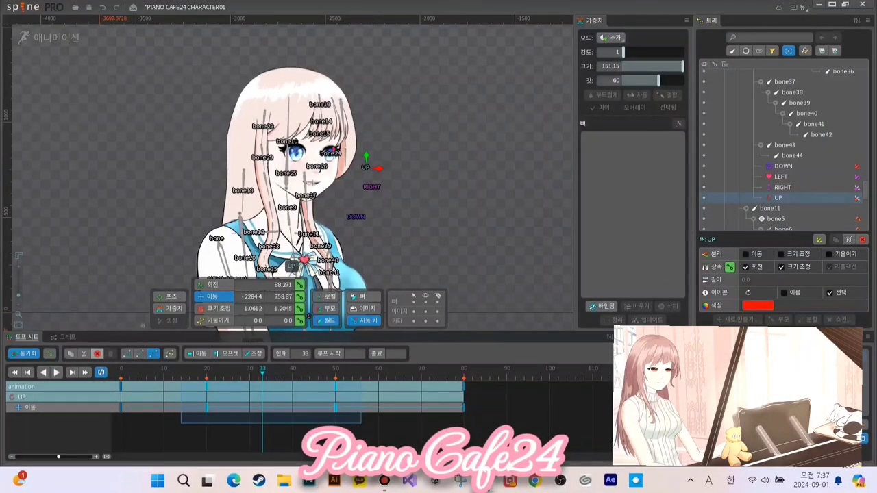
click(98, 354)
key(space)
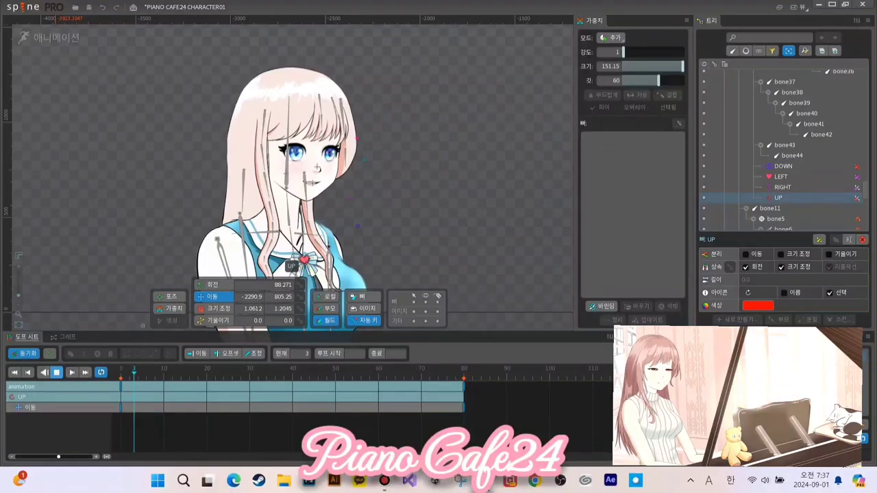
key(space)
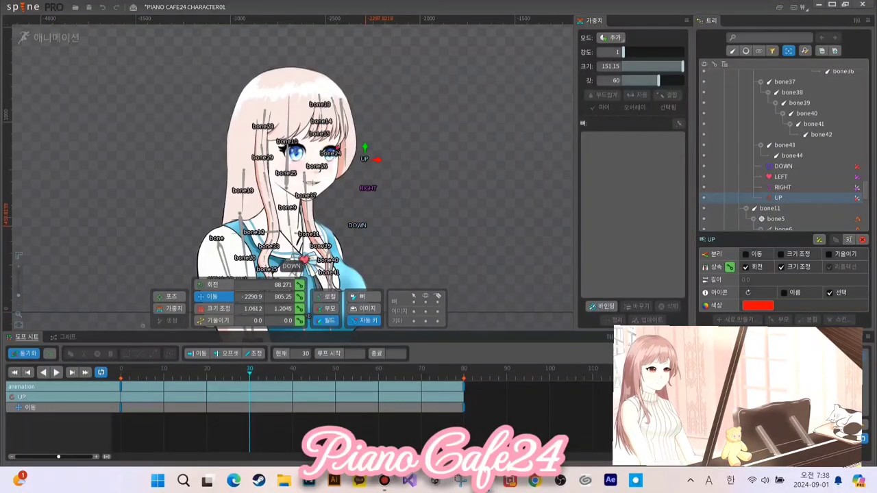
Step: Check the DOWN, RIGHT and UP bones for remaining keys and preview the animation
click(359, 224)
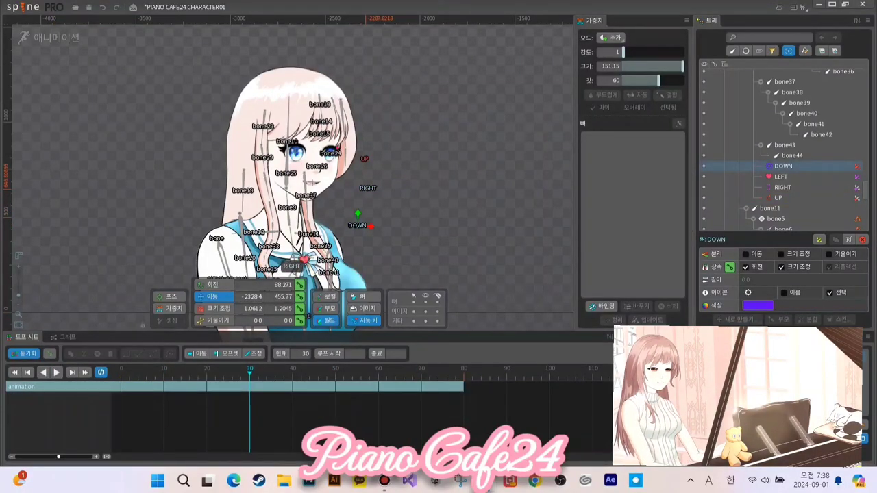
click(366, 189)
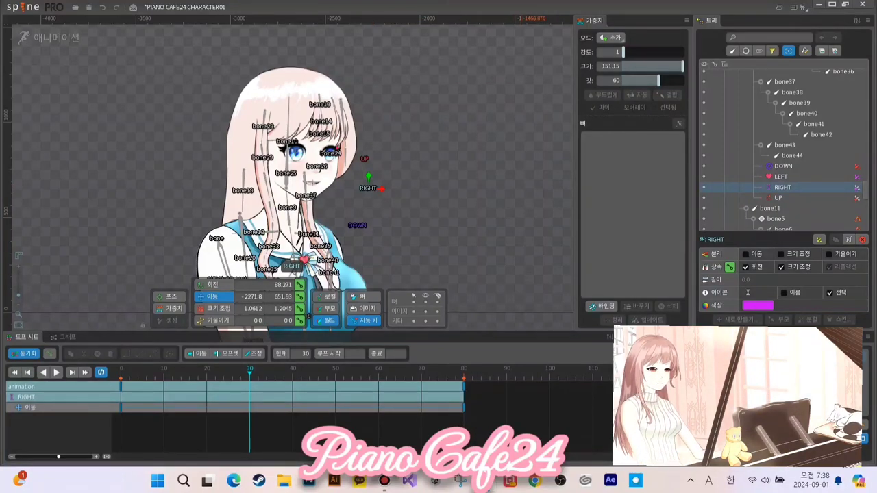
scroll(343, 241, up, 2)
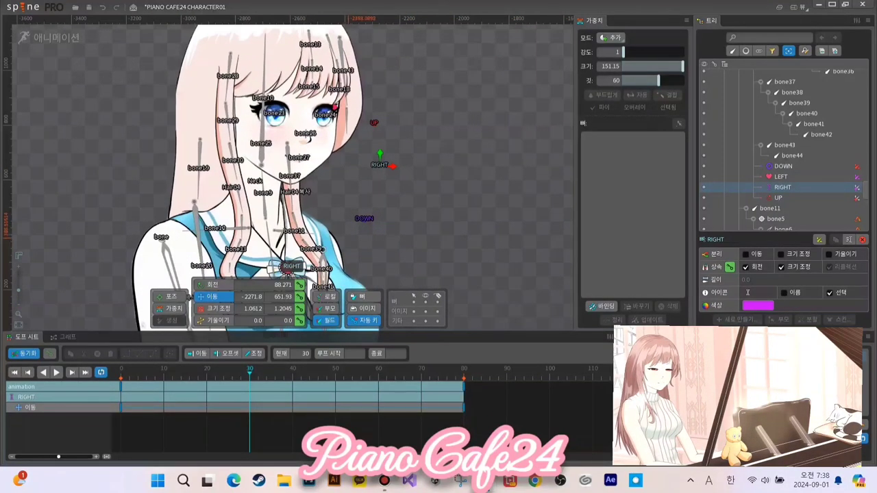
click(361, 219)
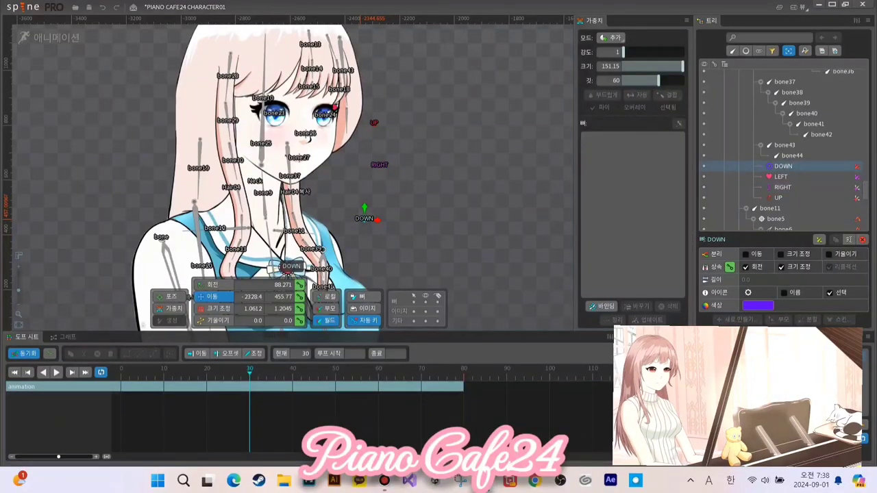
click(374, 123)
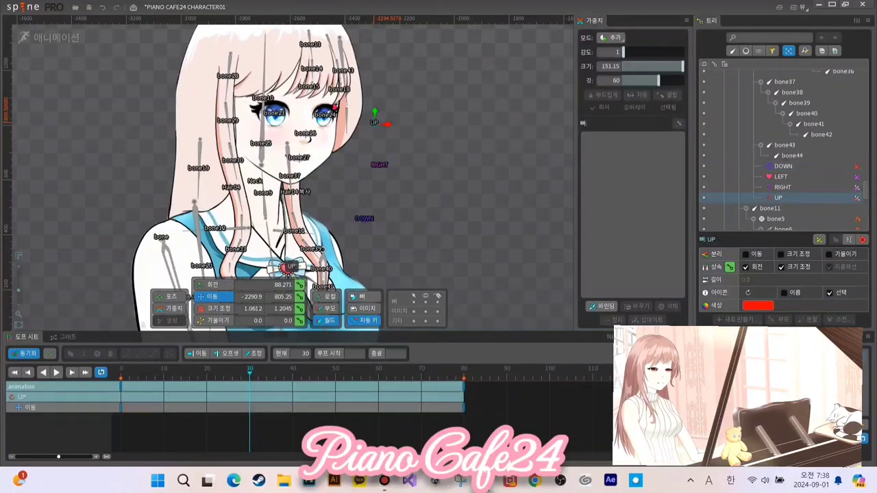
click(57, 372)
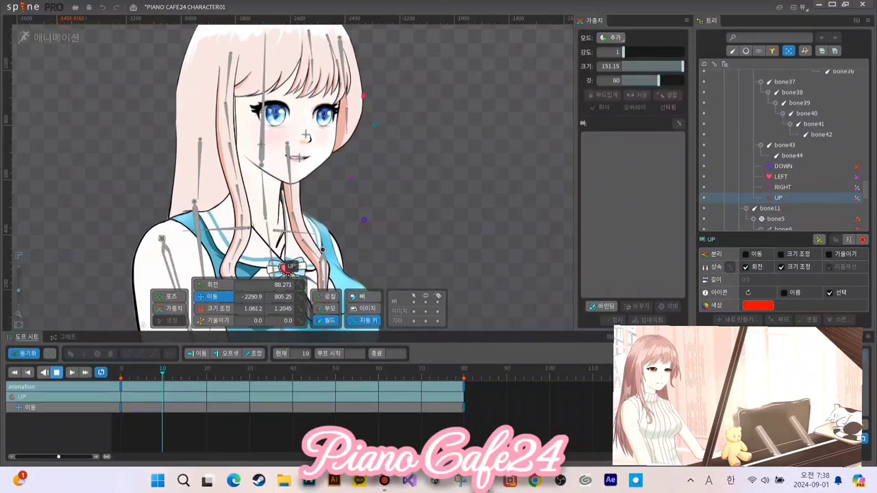
click(57, 373)
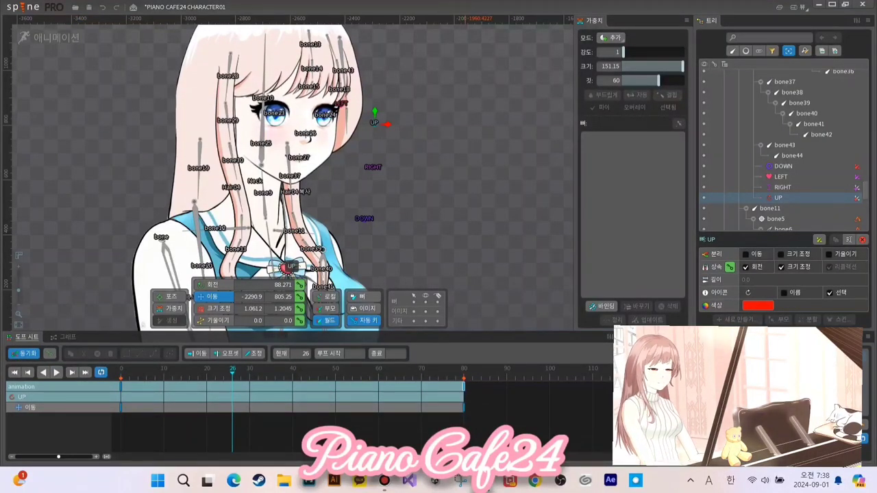
Step: Delete the UP bone's key at frame 80 and play the animation
click(464, 387)
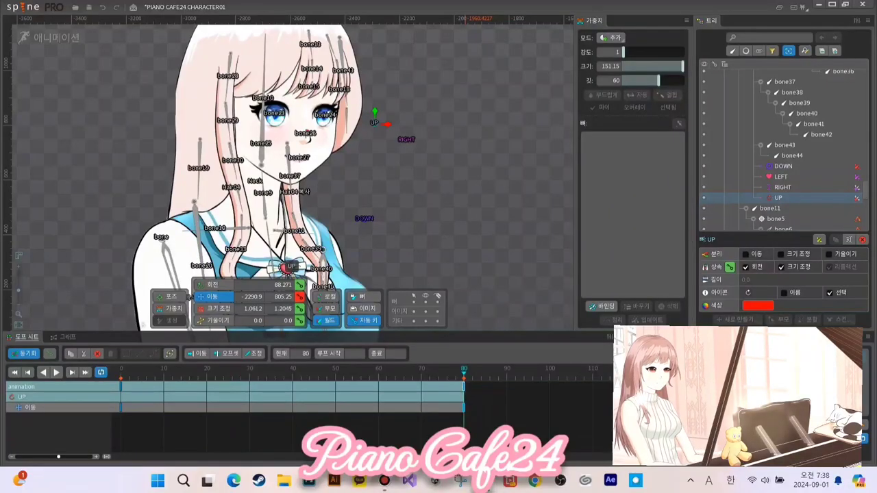
click(121, 379)
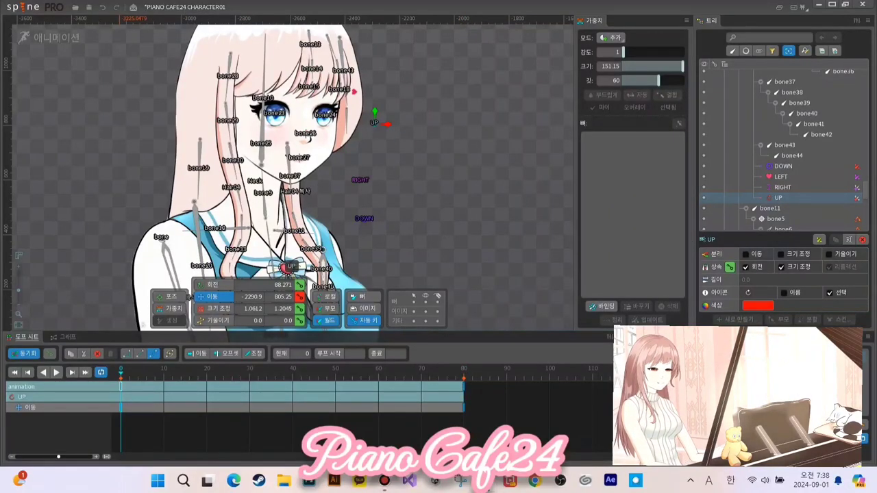
key(End)
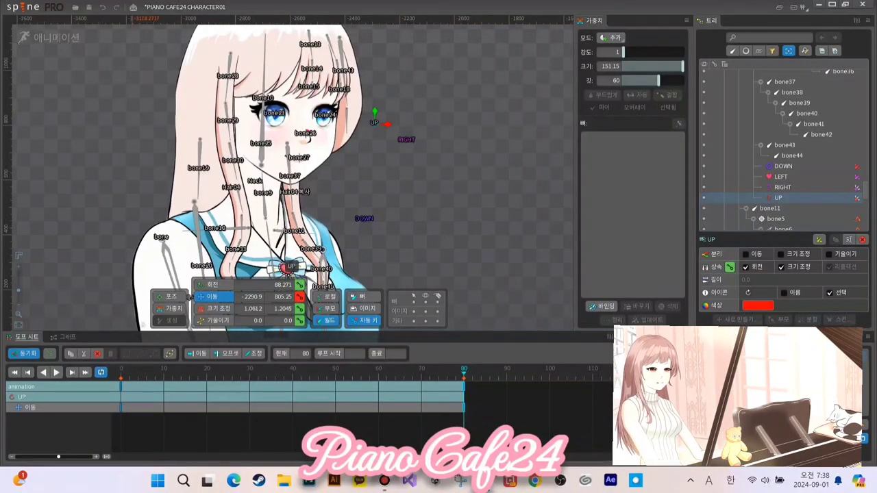
click(97, 353)
click(57, 373)
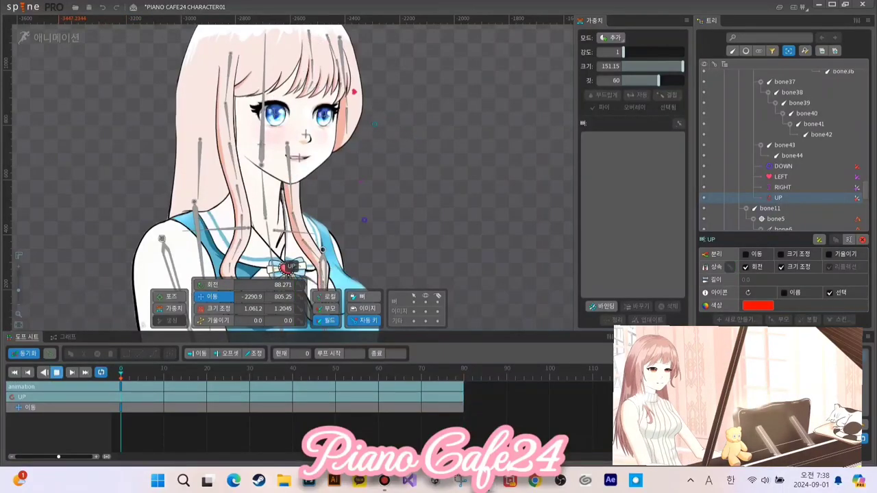
Step: Preview the animation, select the RIGHT bone and delete its translate key at frame 80
click(57, 373)
key(space)
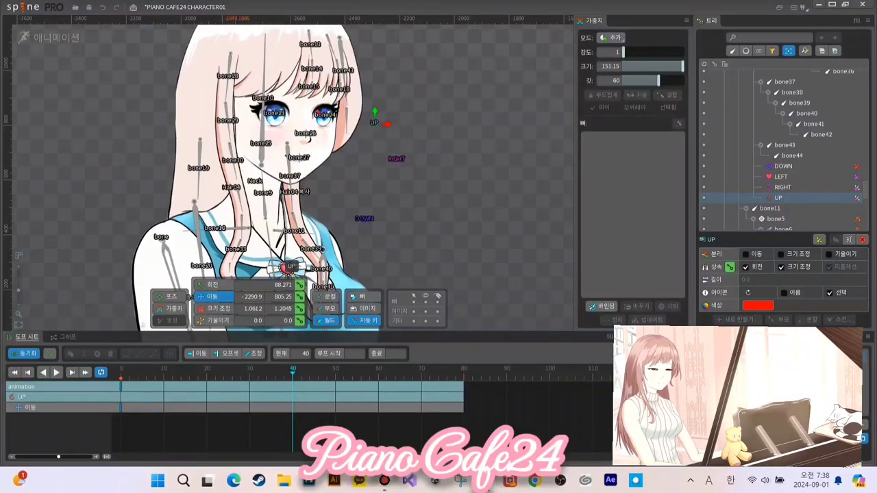
click(396, 159)
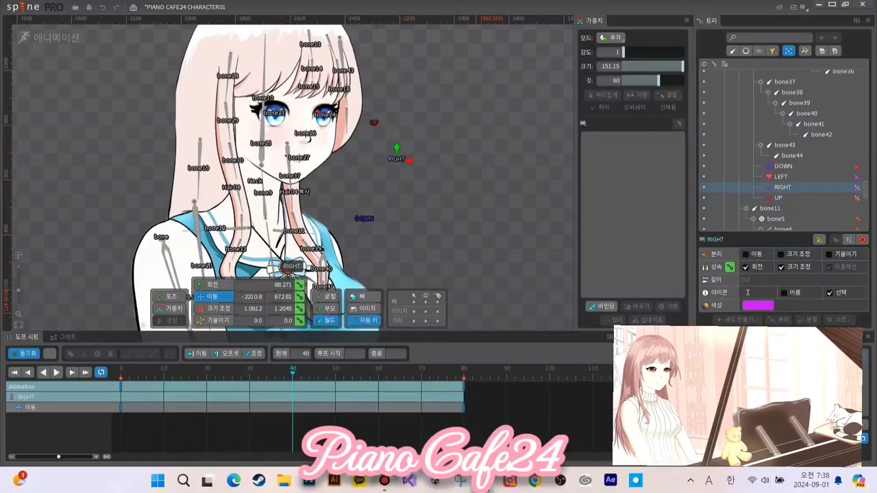
double_click(121, 387)
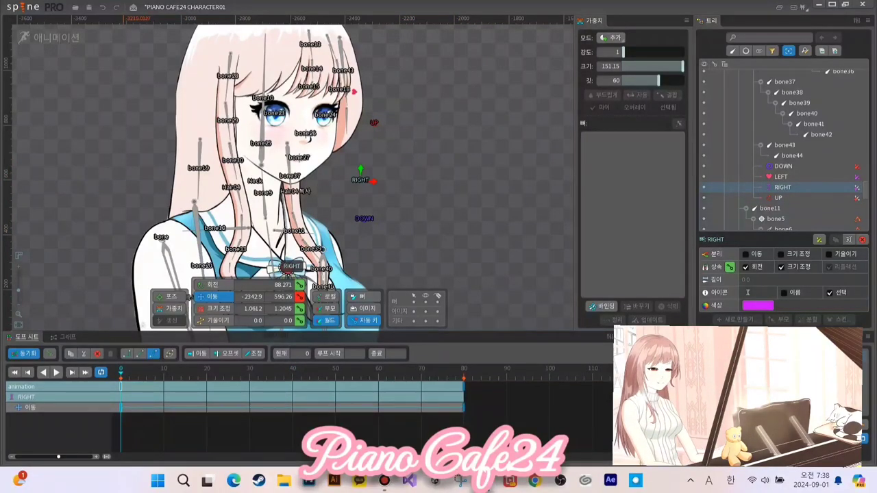
double_click(464, 387)
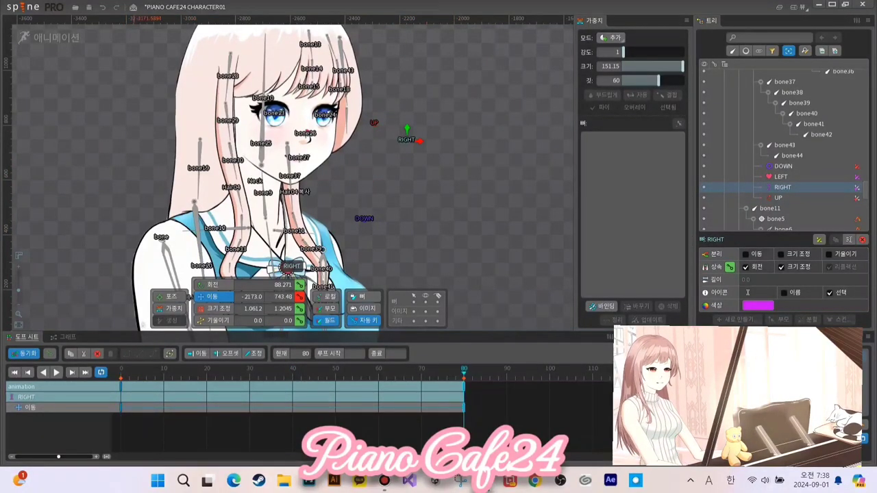
click(97, 354)
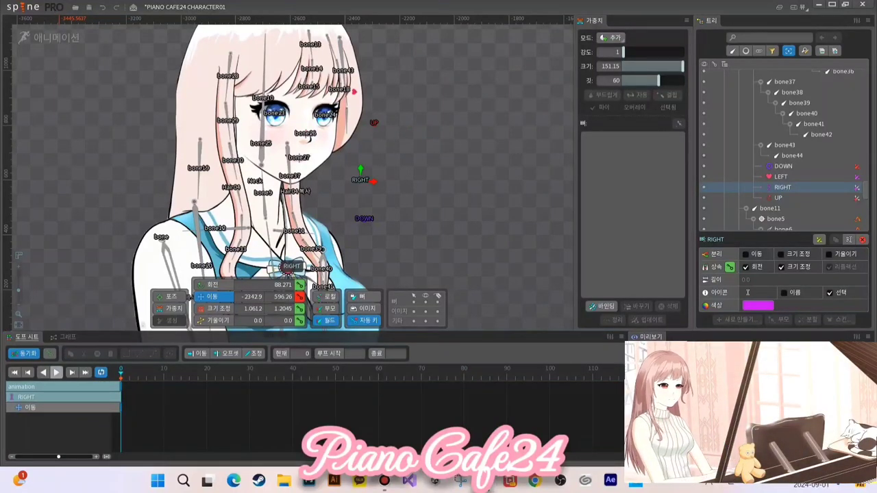
Step: Key the RIGHT bone's rotation, scale and shear at frame 0
scroll(360, 202, down, 3)
scroll(272, 136, up, 2)
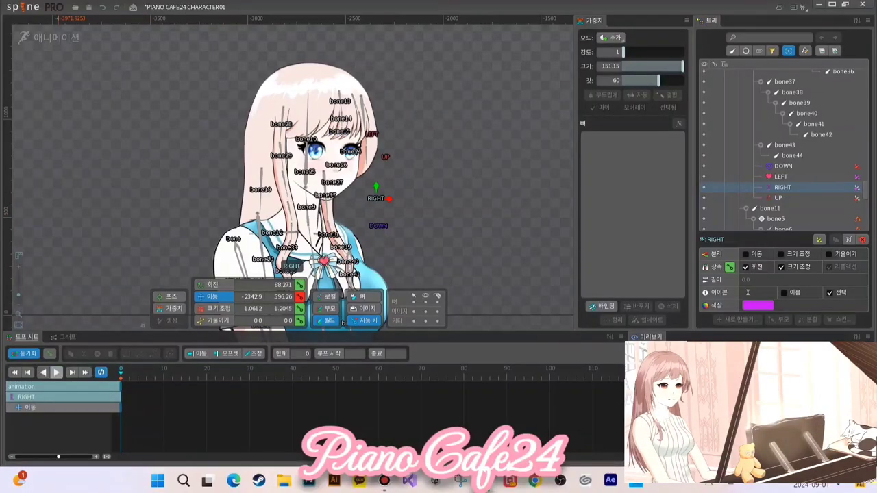
scroll(429, 210, up, 3)
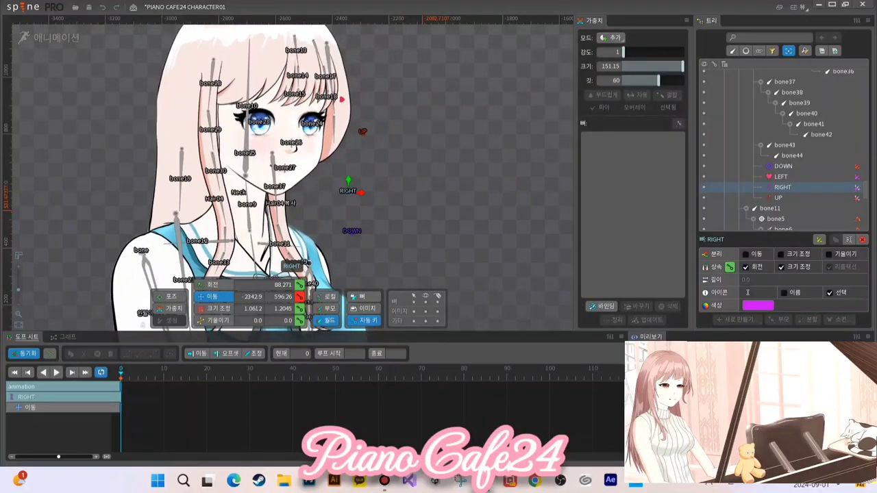
scroll(399, 162, down, 3)
scroll(159, 115, up, 3)
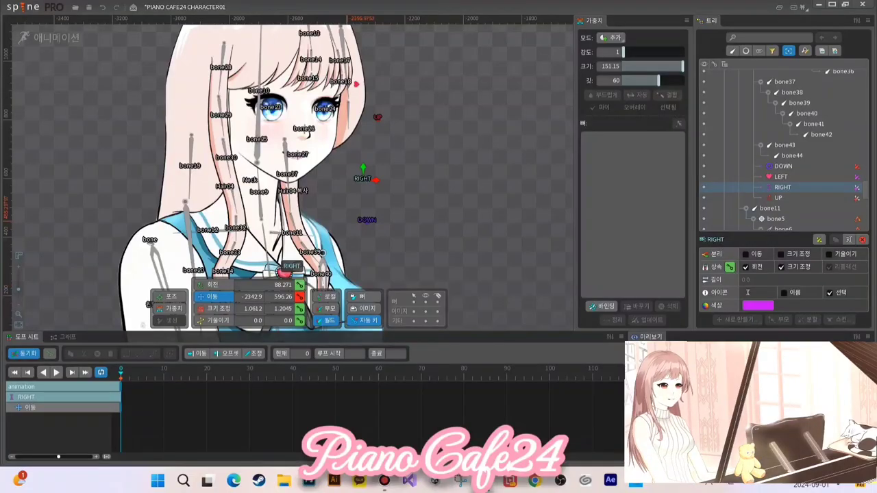
click(299, 284)
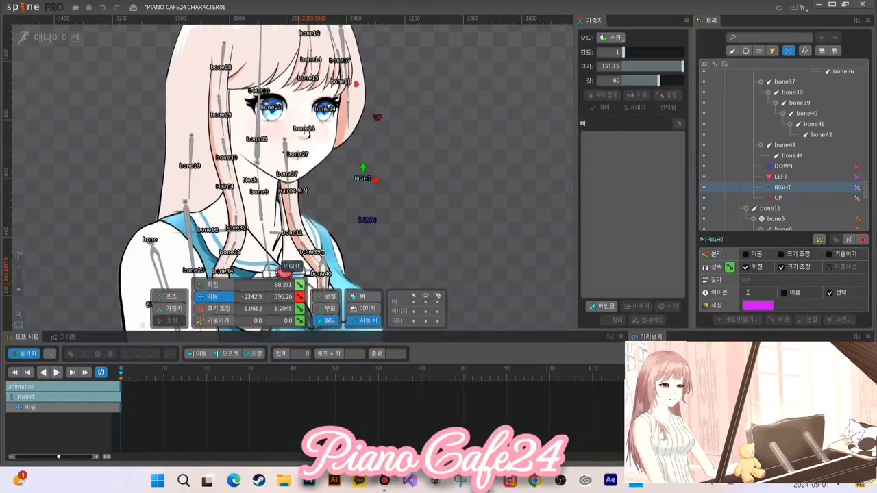
click(299, 308)
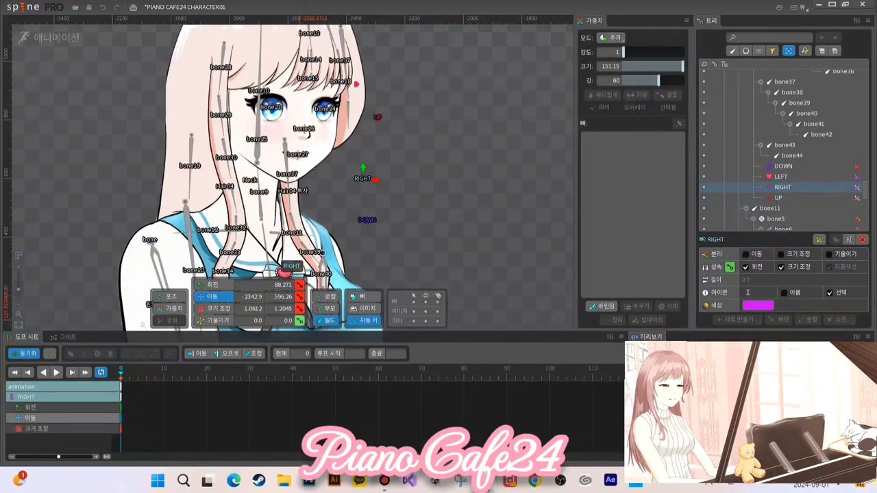
click(300, 320)
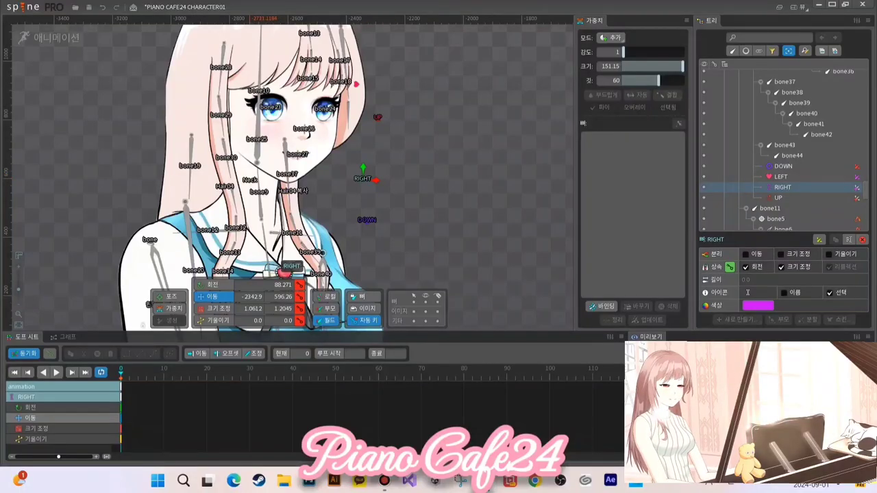
Step: At frame 30, move the RIGHT bone to about -1719.7, 736.83 and key its rotation, scale and shear as well
click(249, 370)
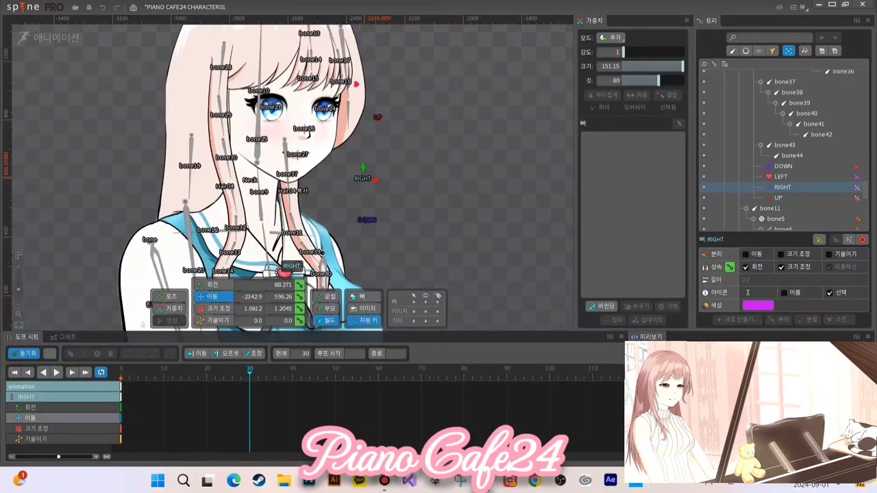
drag(363, 179, 497, 167)
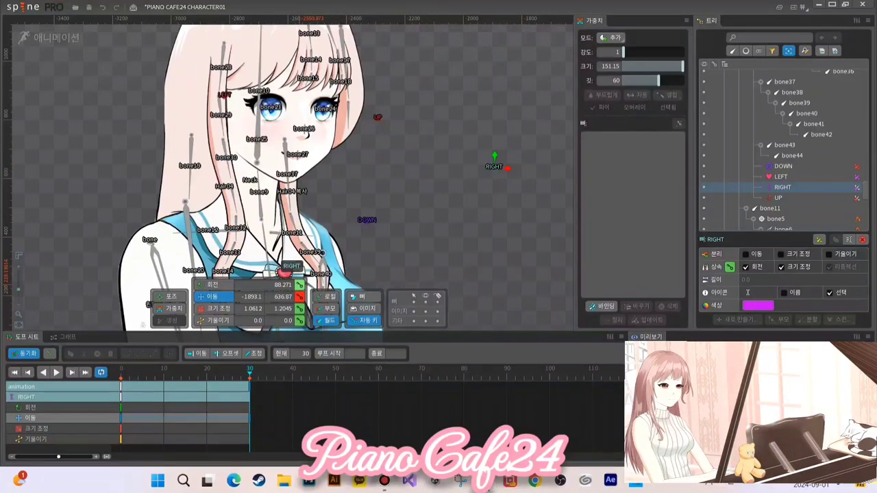
click(299, 309)
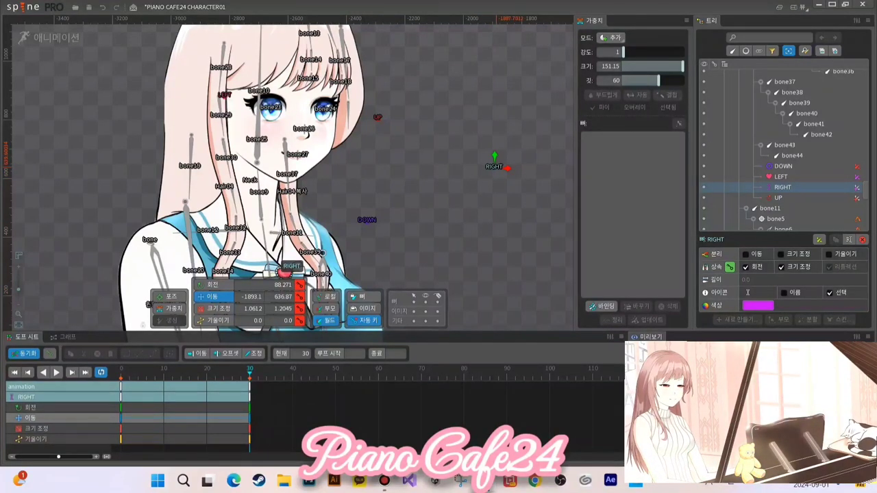
drag(495, 166, 539, 127)
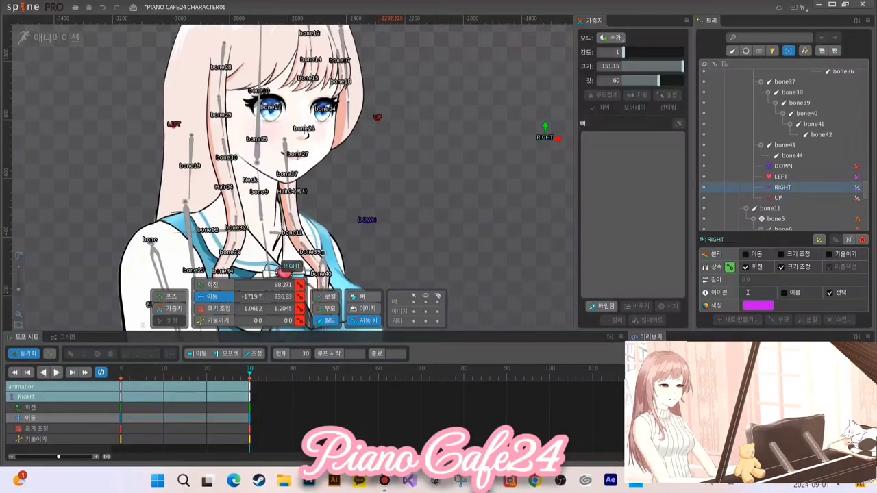
Step: Key all of the RIGHT bone's transforms at frame 60 and try moving it above the head and back
click(378, 370)
click(300, 284)
click(300, 297)
click(299, 309)
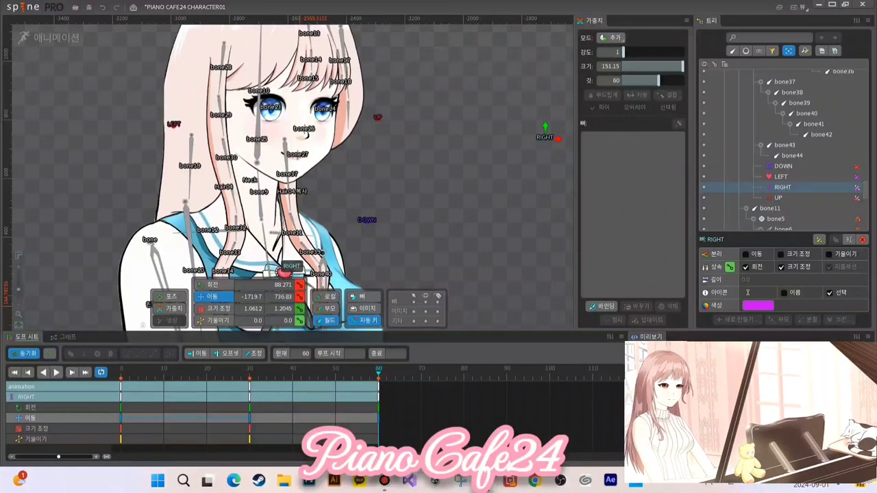
click(300, 320)
drag(544, 140, 393, 39)
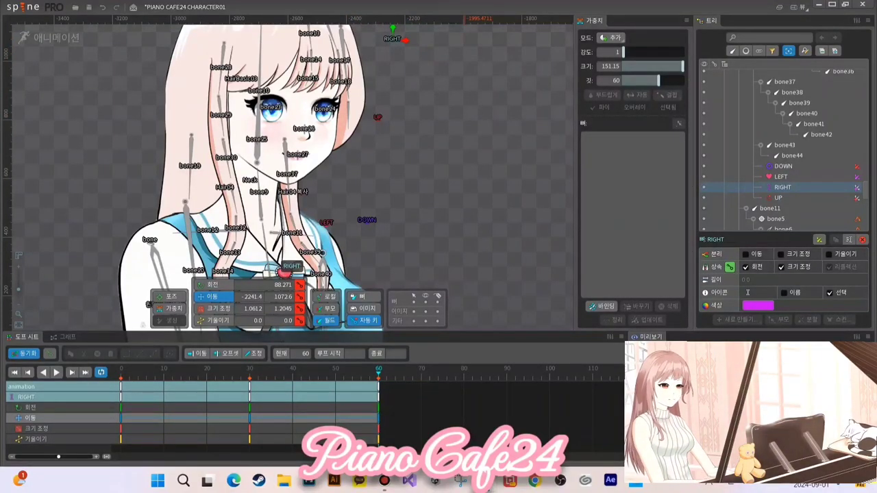
drag(392, 40, 545, 133)
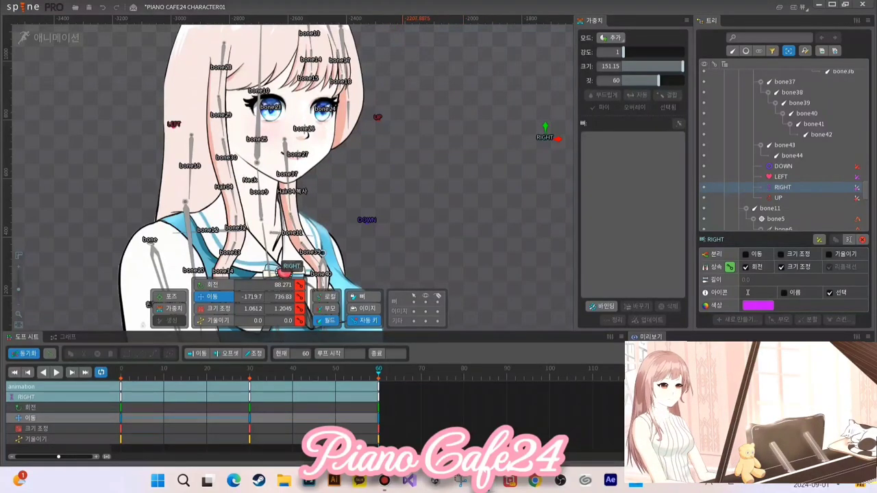
Step: Copy the RIGHT bone's keys from frame 0 and paste them at frame 60
click(122, 397)
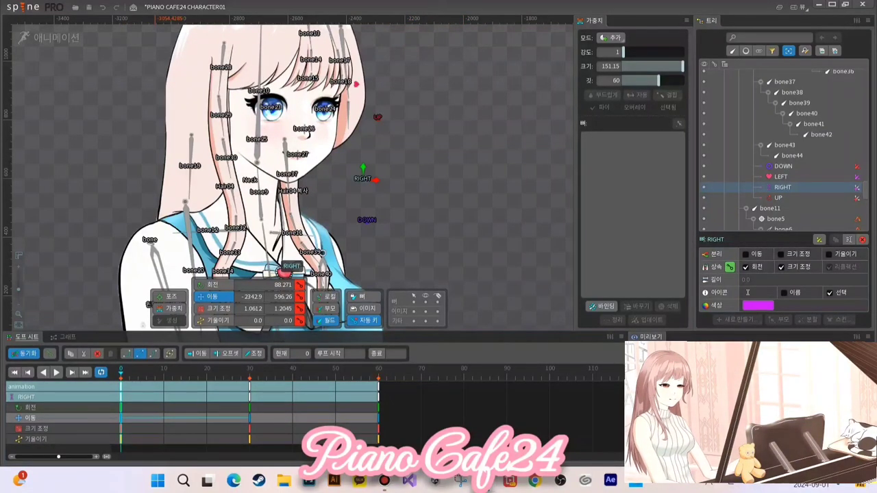
key(ctrl+c)
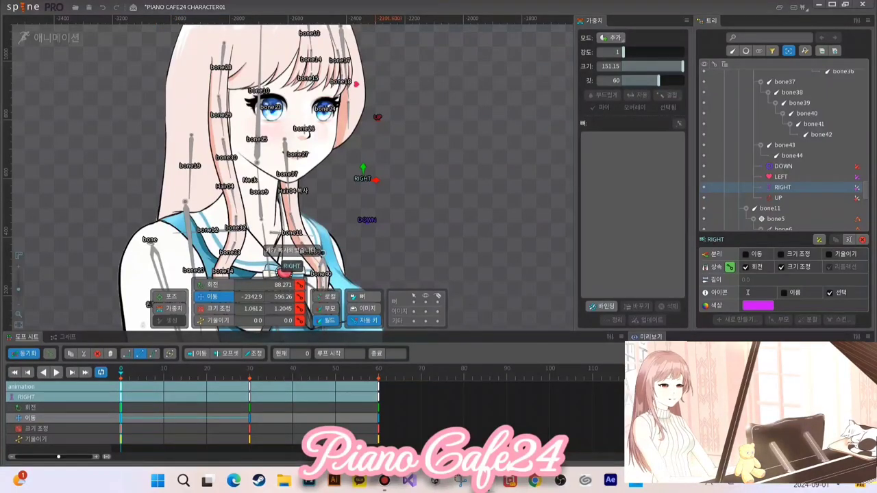
click(379, 397)
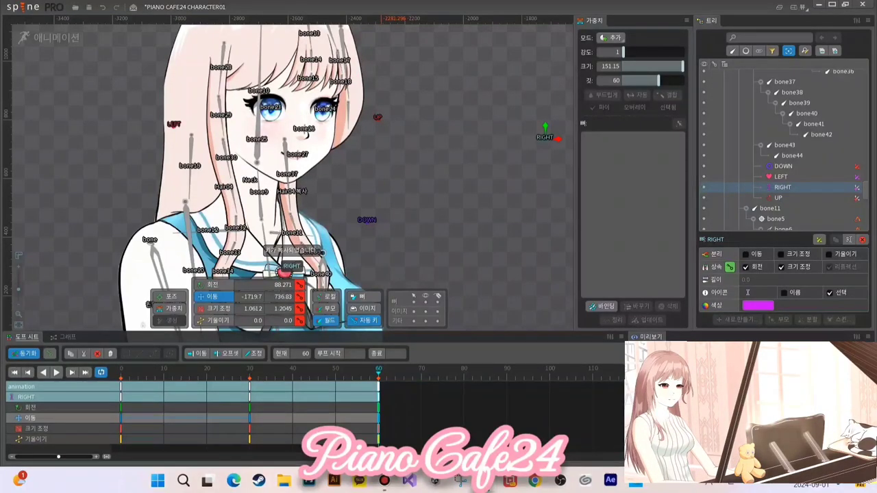
key(ctrl+v)
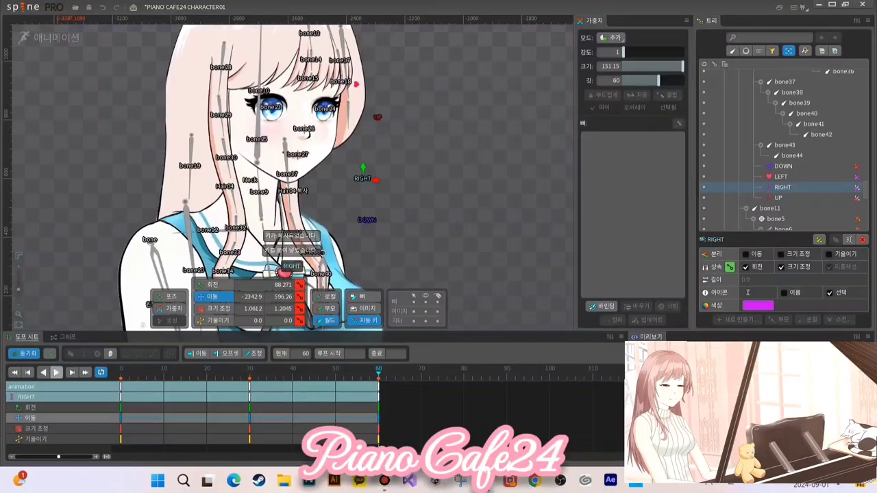
Step: Play the animation to examine the head turn driven by the RIGHT bone from frame 0 to 60
click(57, 372)
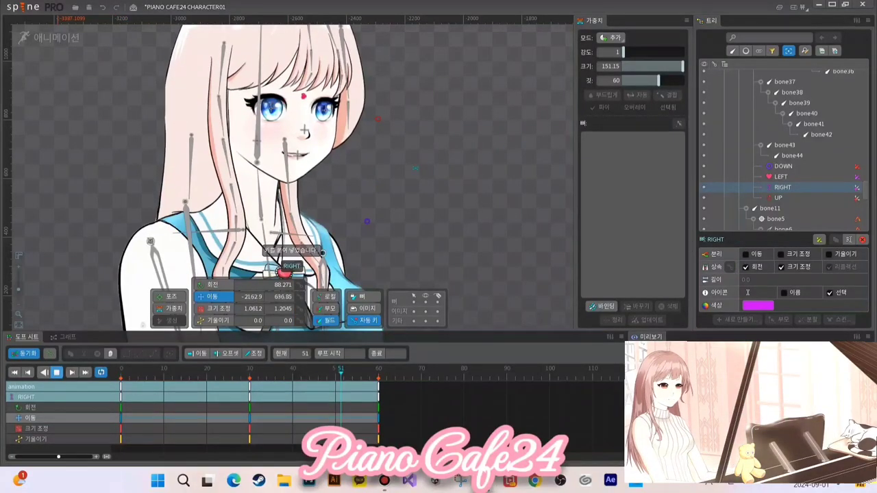
scroll(352, 165, down, 3)
drag(353, 163, 466, 186)
scroll(469, 171, up, 3)
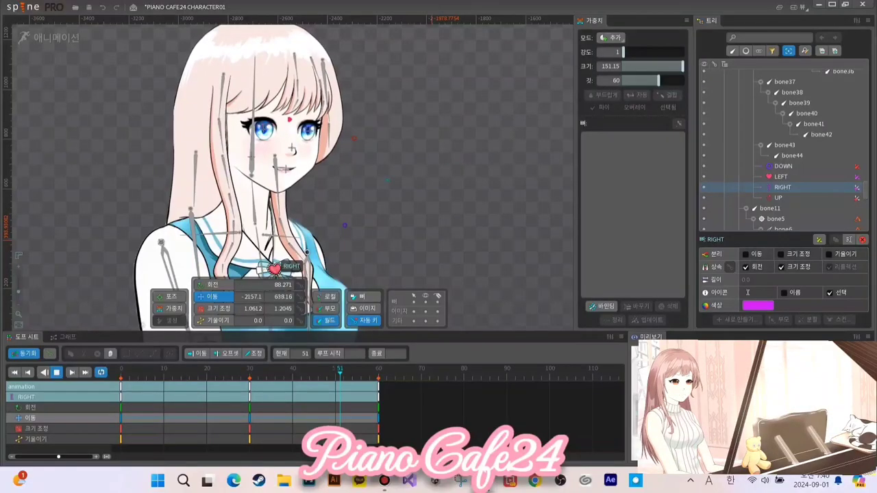
drag(434, 434, 119, 392)
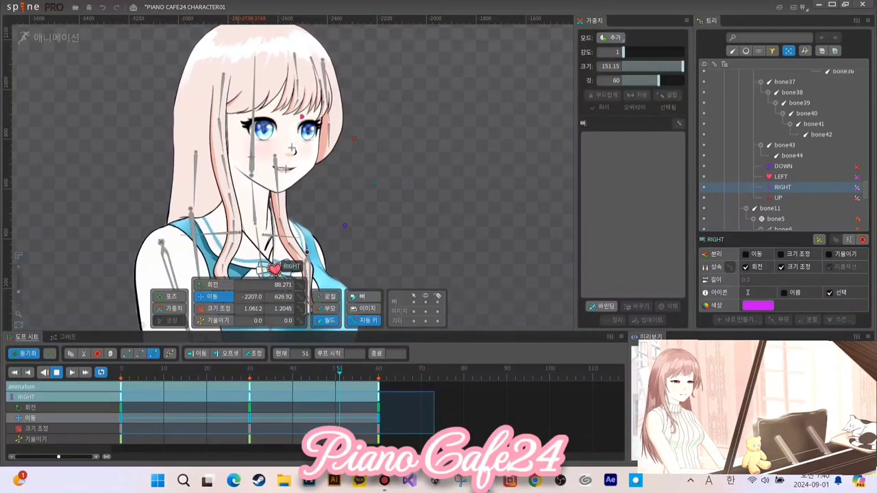
click(472, 415)
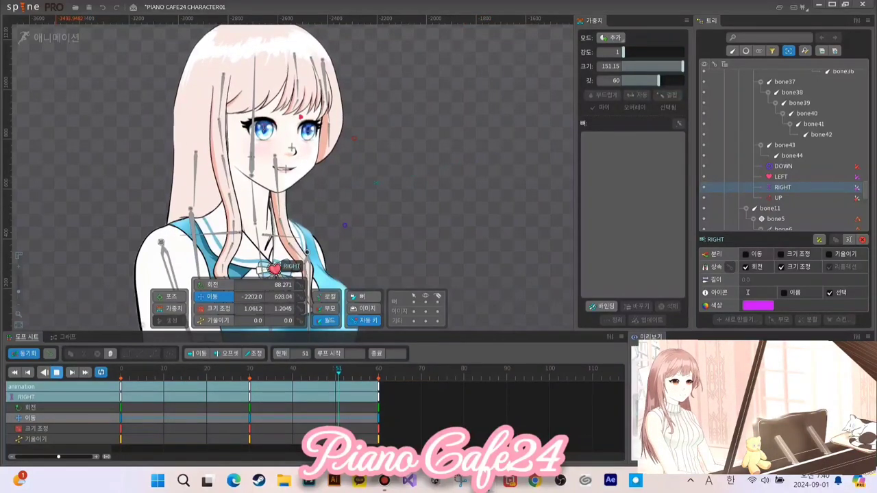
key(space)
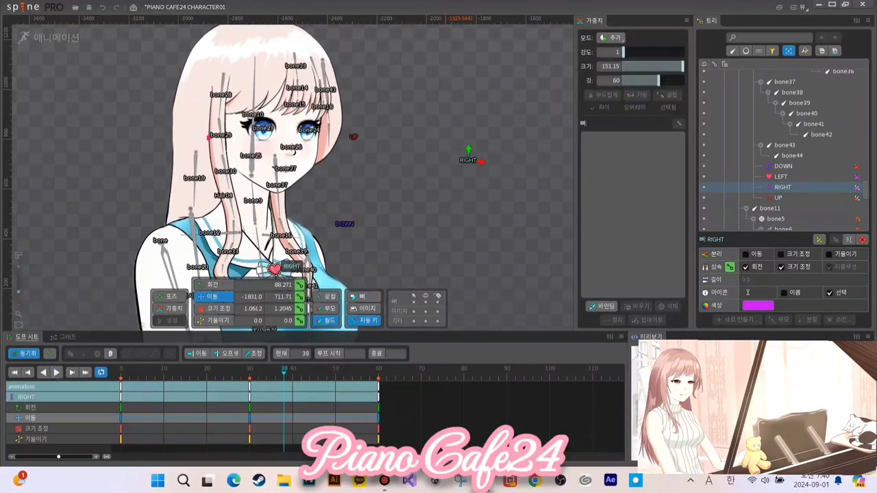
Step: At frame 80, move the RIGHT bone up to about -2271.1, 1052.8 and key its rotation, scale and shear as well
click(378, 387)
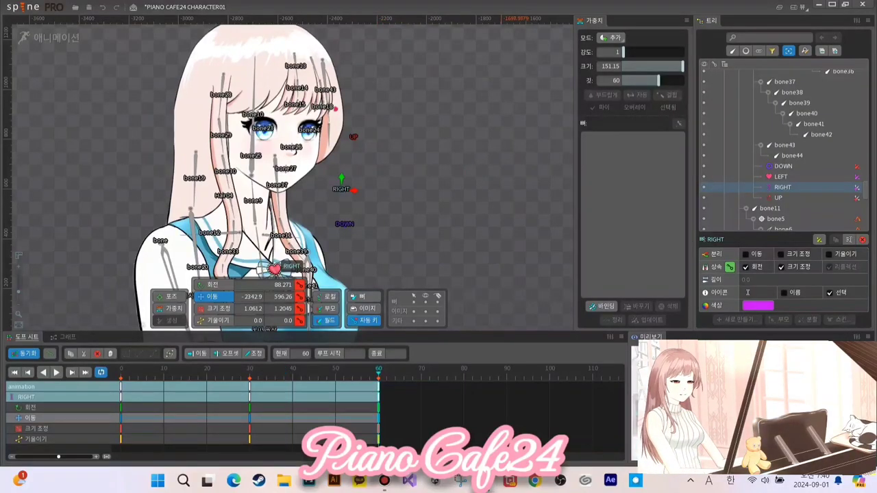
drag(501, 411, 277, 411)
scroll(315, 411, right, 2)
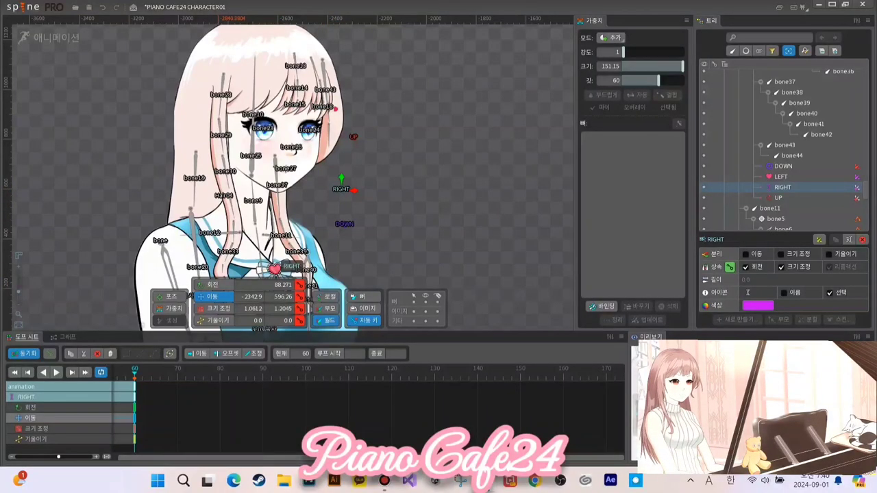
click(220, 369)
drag(340, 180, 359, 67)
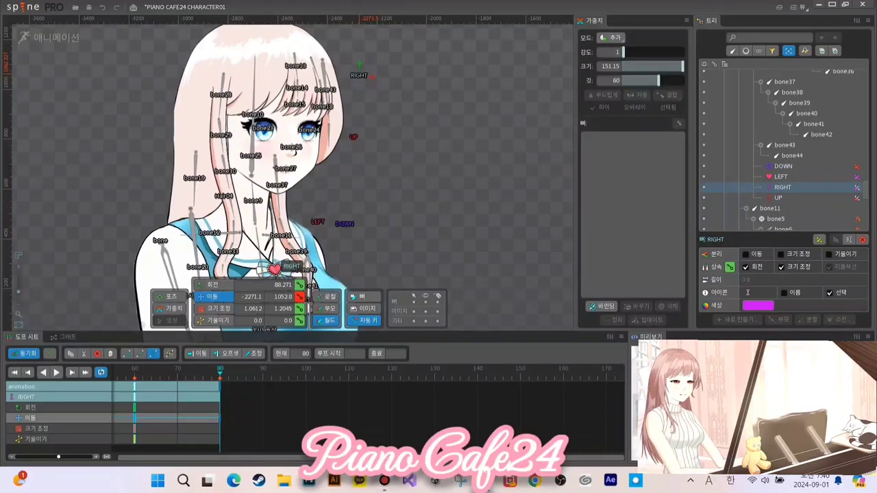
click(299, 284)
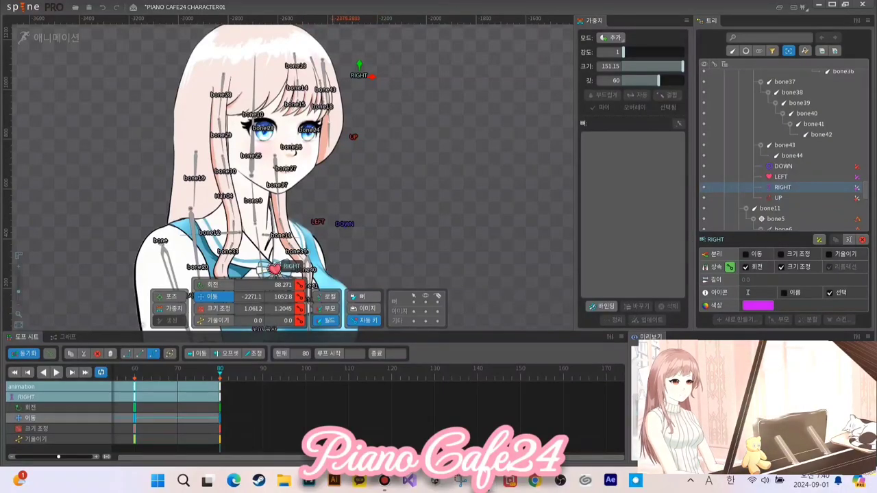
Step: Key the RIGHT bone's rotation, translation, scale and shear at frame 100
click(306, 369)
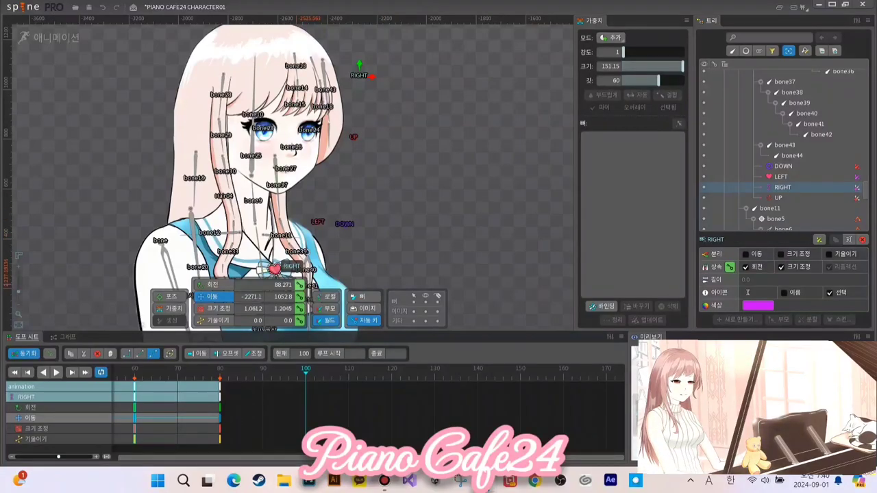
click(300, 284)
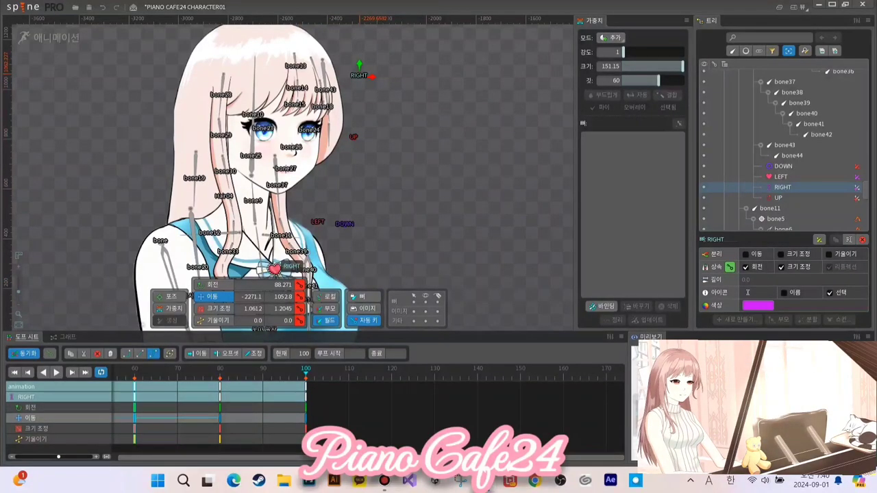
drag(360, 73, 188, 68)
Step: Copy the RIGHT bone's rotation, translation, scale and shear keys from frame 60 and paste them at frame 120
click(134, 370)
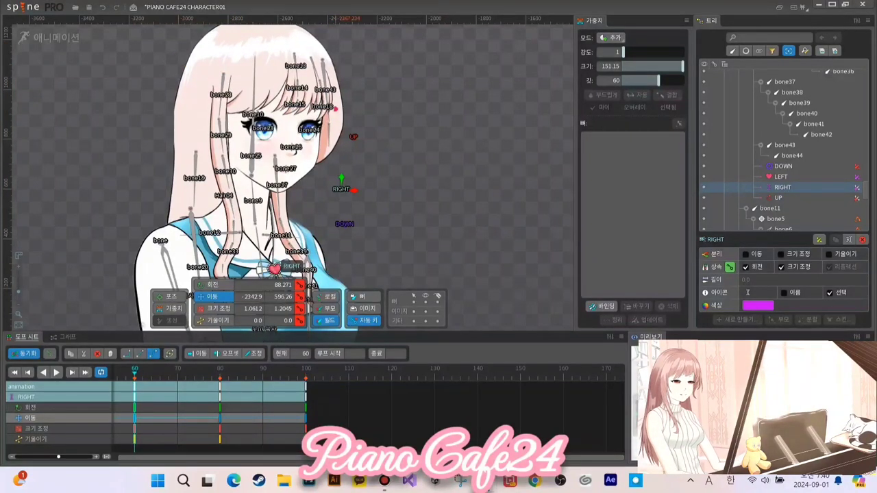
key(ctrl+c)
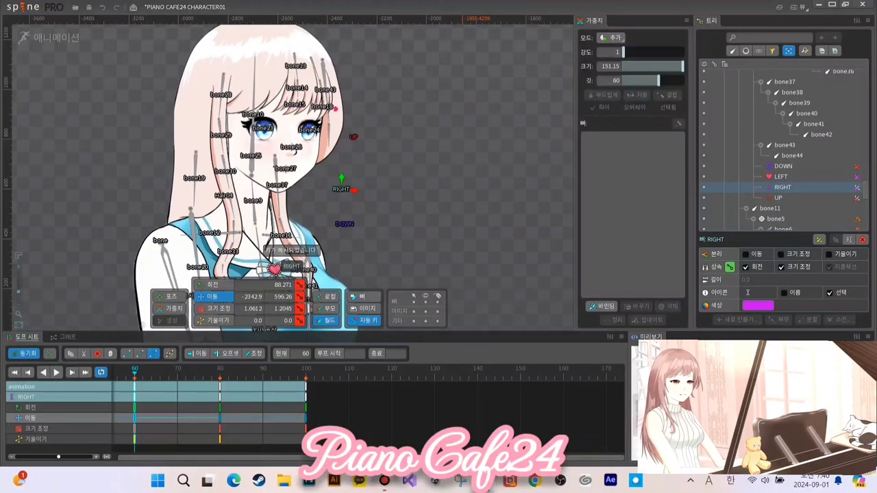
click(392, 370)
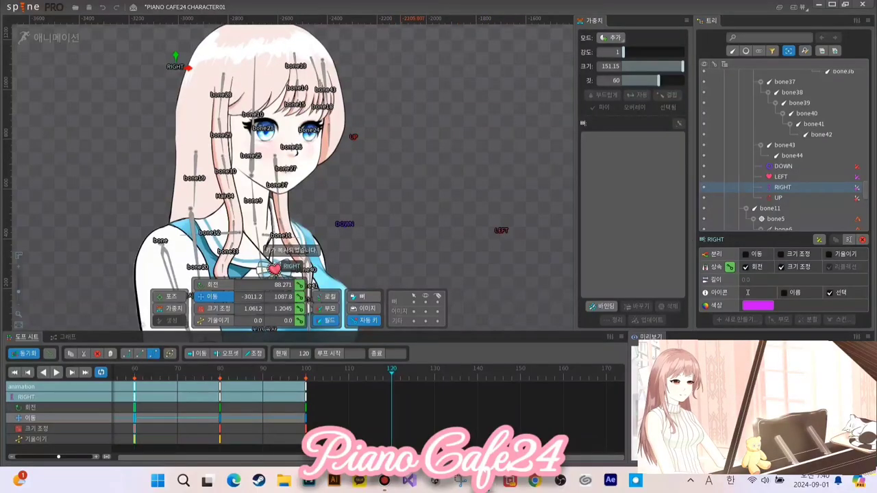
key(ctrl+v)
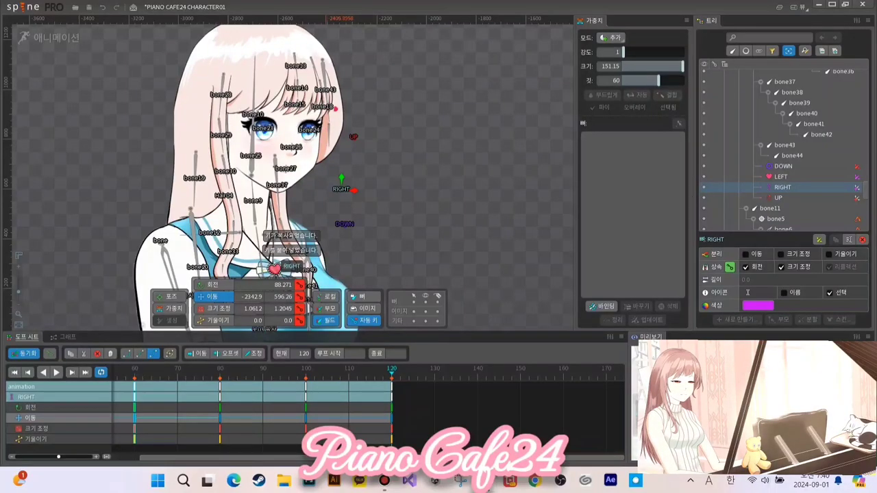
drag(431, 392, 495, 403)
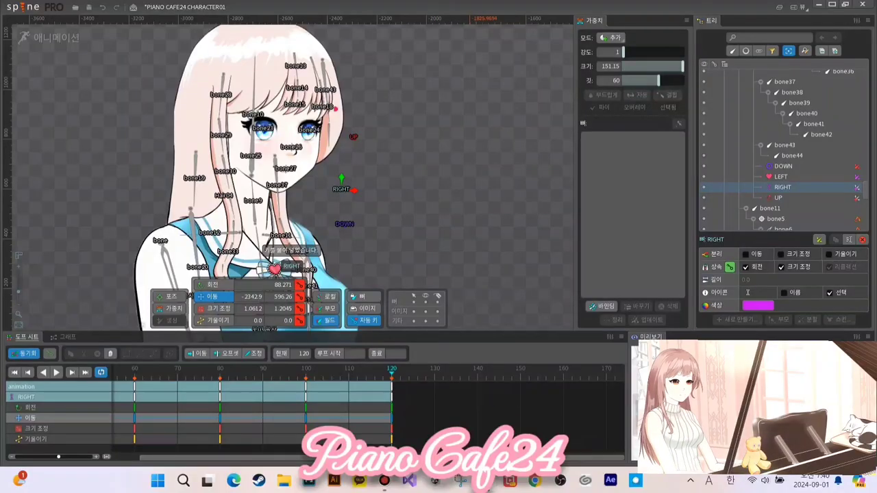
Step: Scrub the RIGHT bone's animation back to frame 0 and fit all its keys up to frame 120 in the dope sheet
click(474, 370)
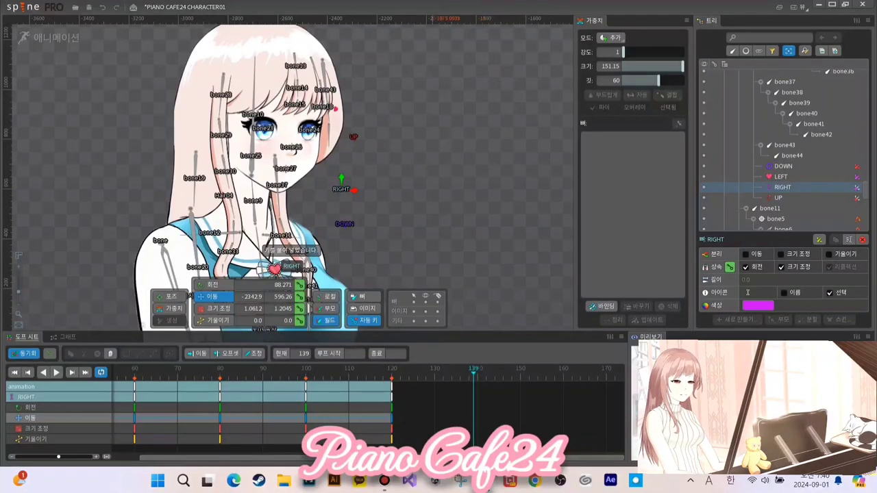
drag(436, 404, 670, 404)
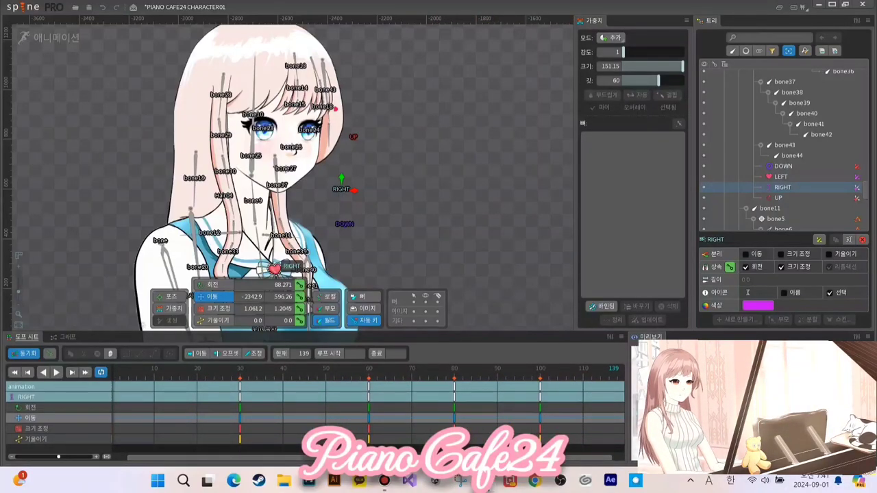
click(609, 369)
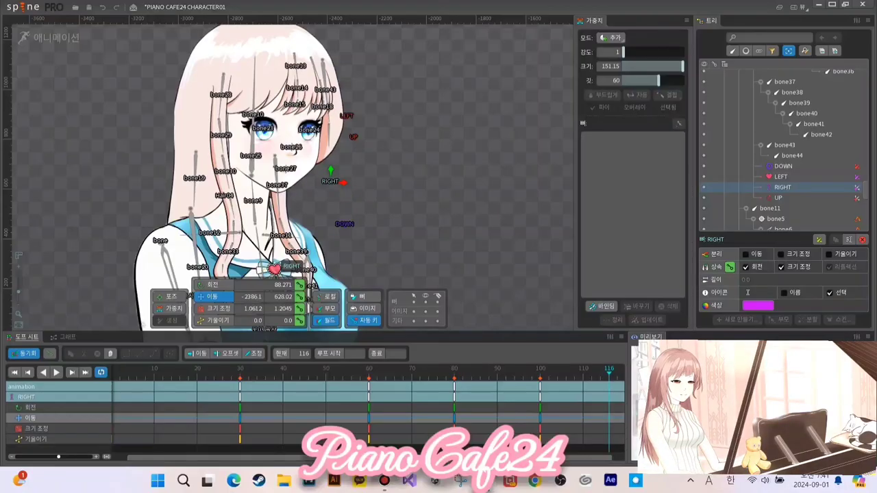
mouse_move(609, 370)
mouse_down()
mouse_move(38, 369)
mouse_move(50, 370)
mouse_up()
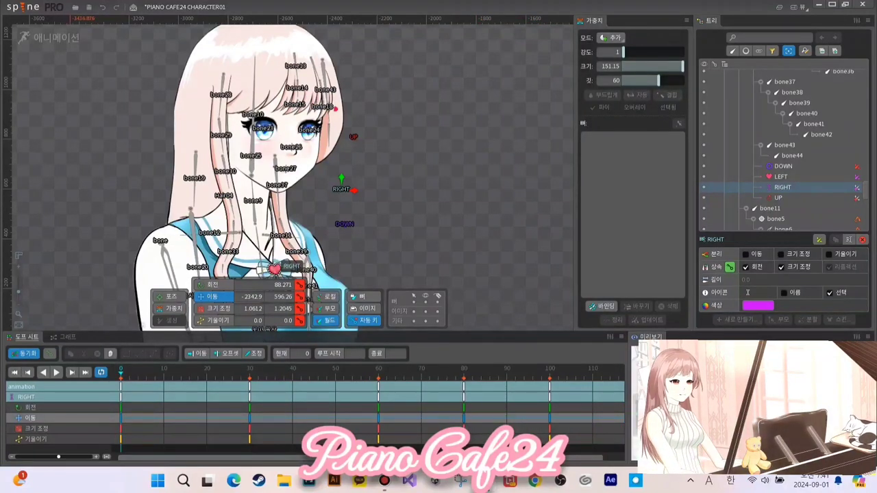
mouse_move(59, 457)
mouse_down()
mouse_move(38, 457)
mouse_move(49, 457)
mouse_up()
scroll(370, 408, up, 2)
scroll(370, 408, down, 2)
scroll(370, 408, up, 4)
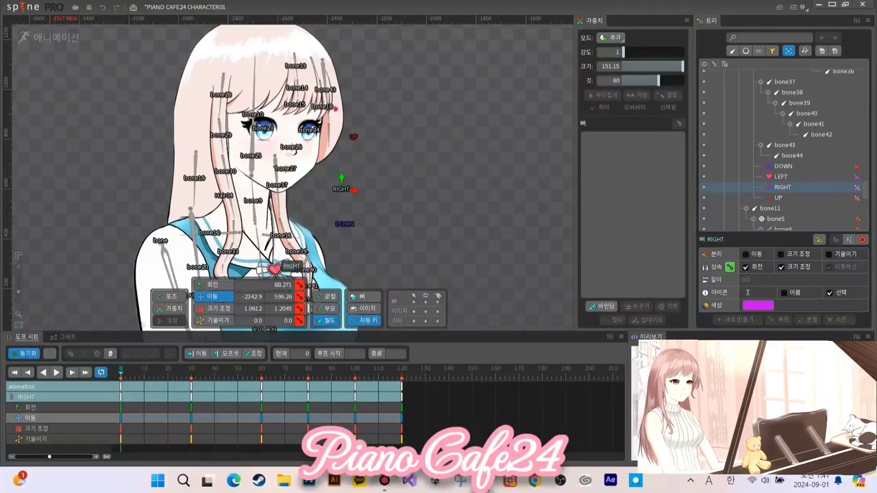
Step: Play the whole animation in a loop to examine the head turn close up and from farther away
click(56, 373)
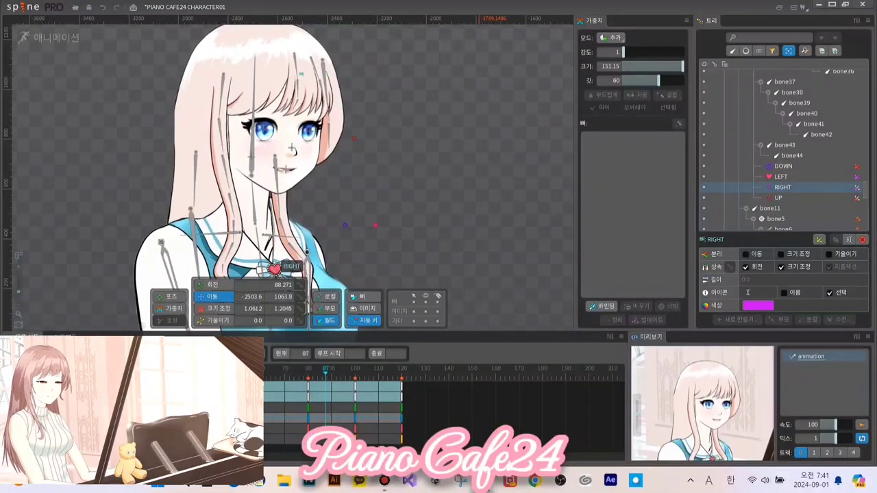
scroll(493, 225, up, 5)
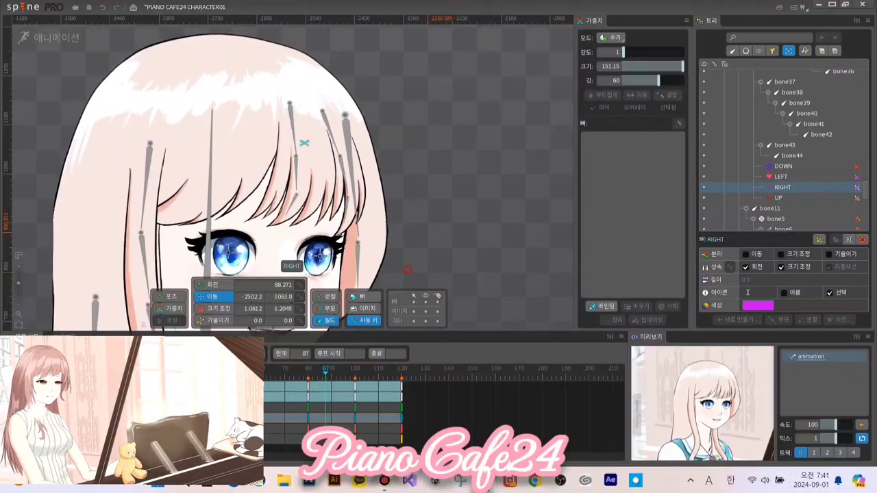
drag(404, 267, 427, 139)
scroll(404, 164, down, 4)
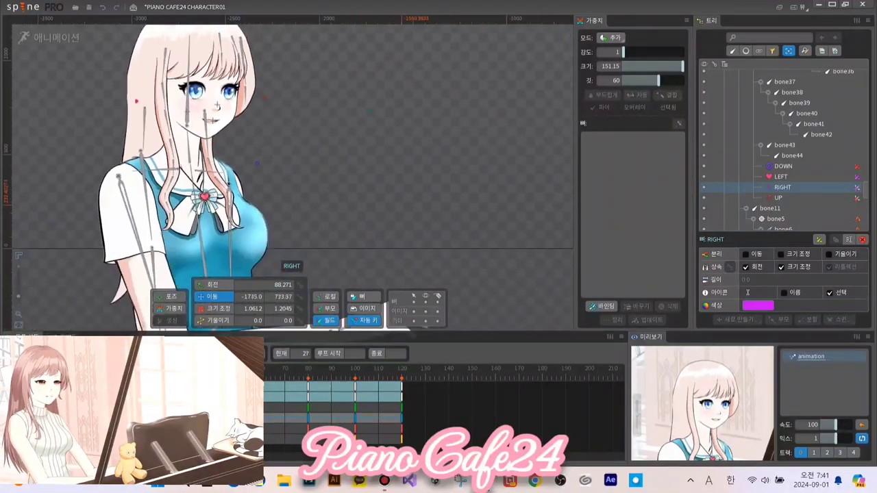
scroll(411, 182, up, 3)
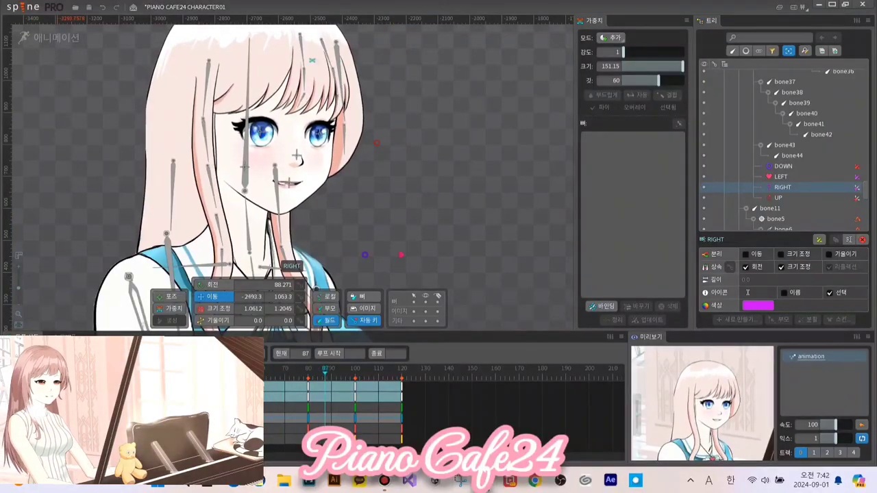
key(d)
drag(59, 194, 128, 211)
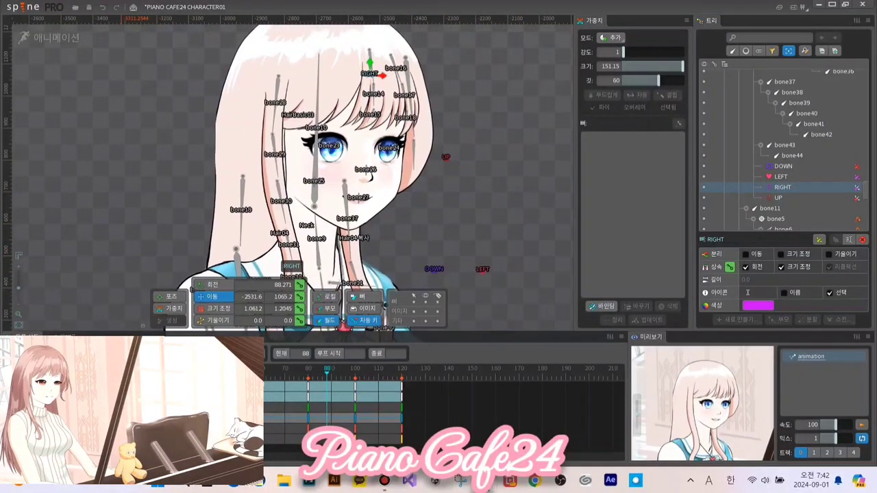
Step: Scrub between frames 0 and 30 to examine how the face and bangs deform during the head turn
click(123, 373)
drag(481, 178, 479, 219)
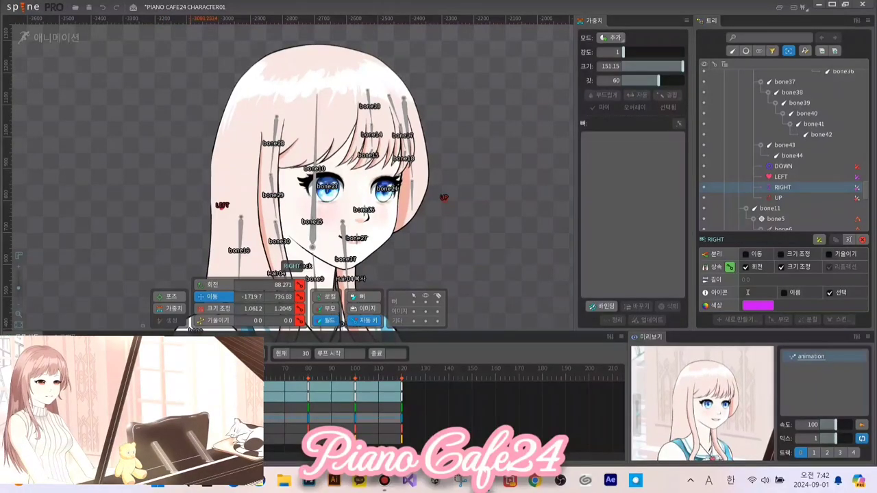
drag(190, 373, 124, 374)
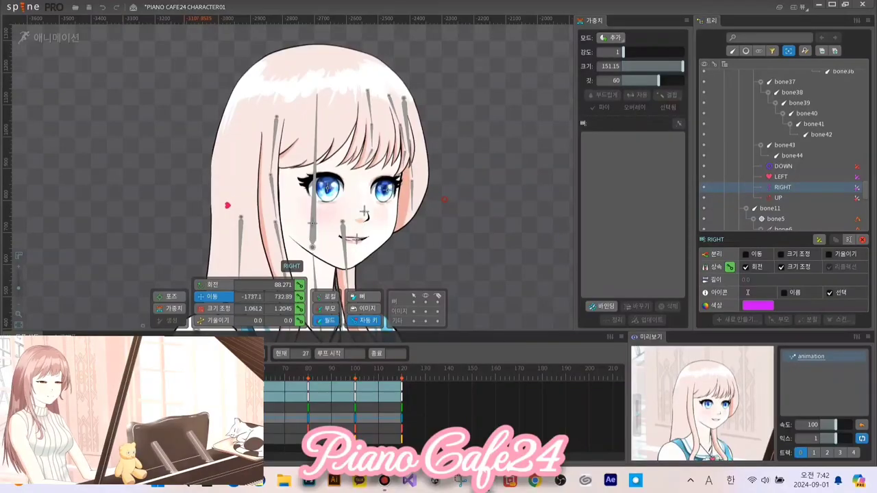
drag(139, 373, 121, 373)
scroll(462, 172, up, 2)
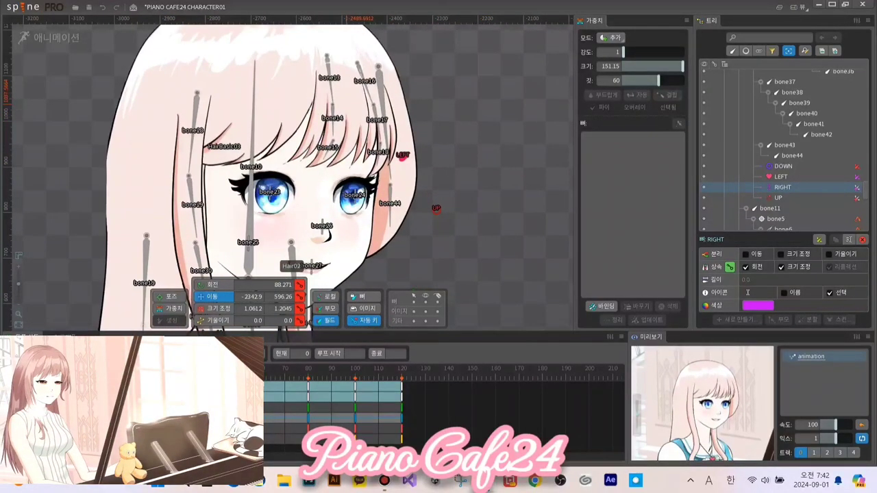
Step: Select bone13 in the Hair02 bangs, with Rotate active, and key its rotation, translation, scale and shear at frame 0
click(344, 141)
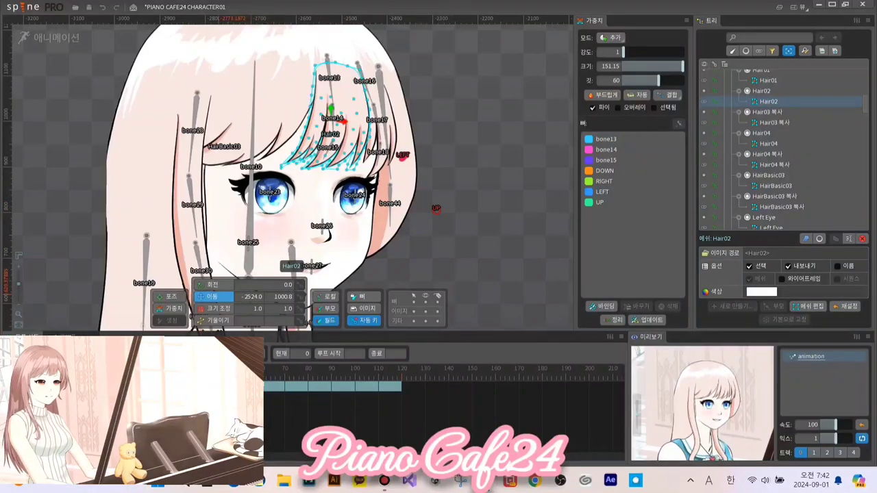
click(215, 285)
scroll(332, 118, up, 2)
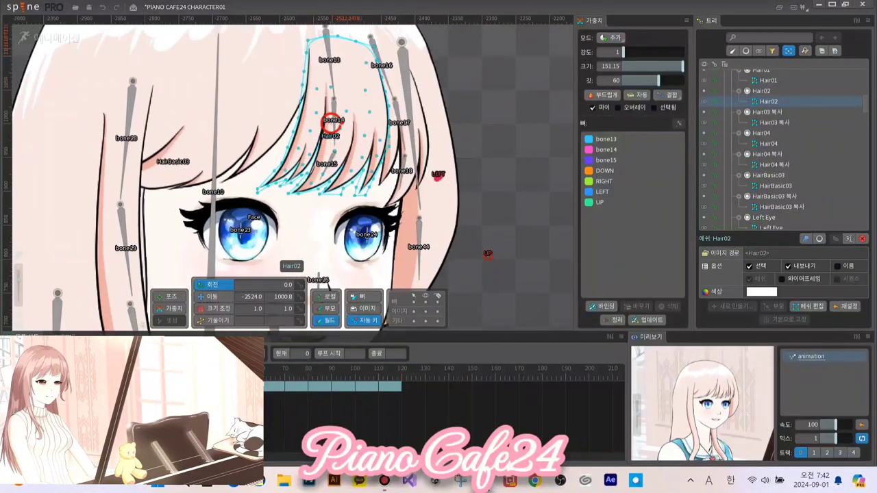
scroll(336, 96, down, 3)
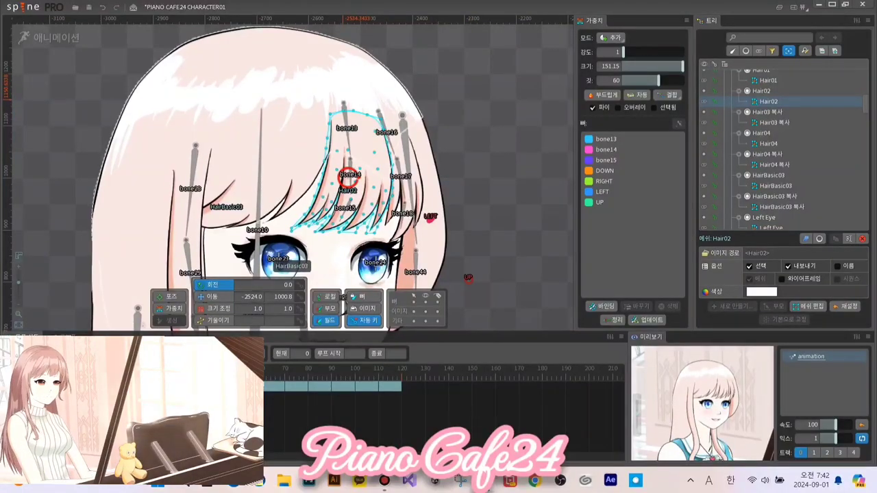
click(227, 207)
scroll(223, 210, up, 2)
click(343, 98)
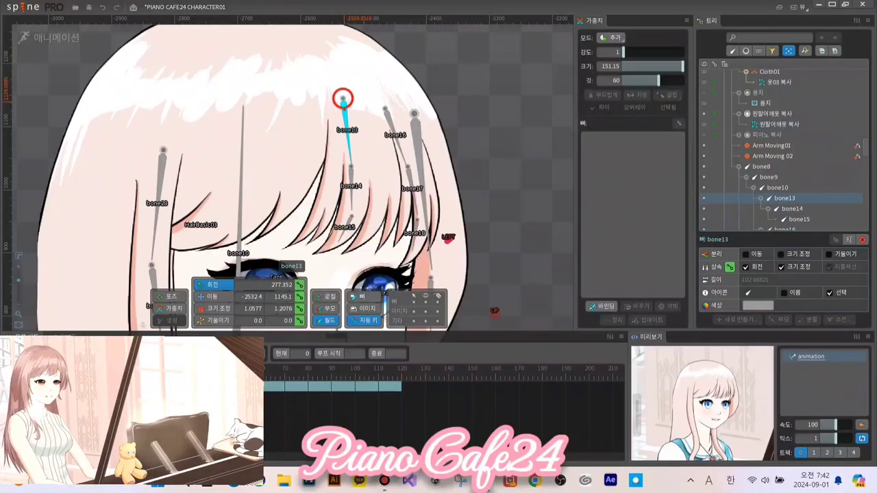
click(299, 284)
click(299, 296)
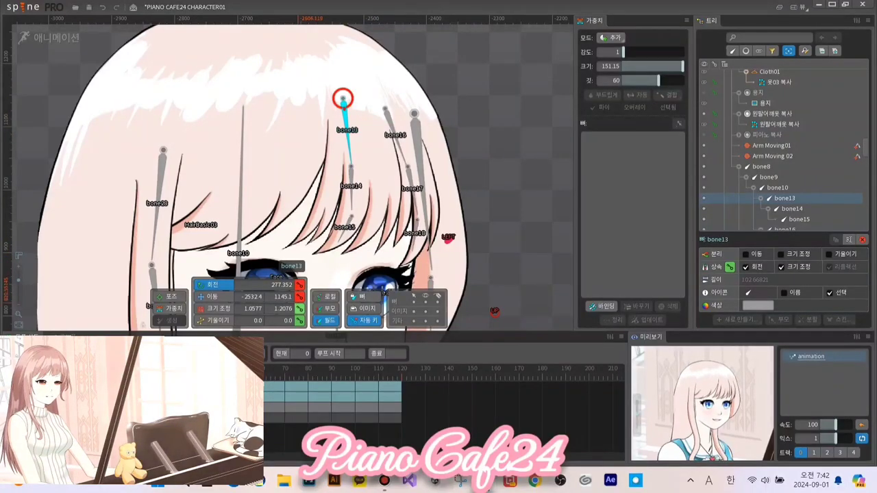
click(300, 308)
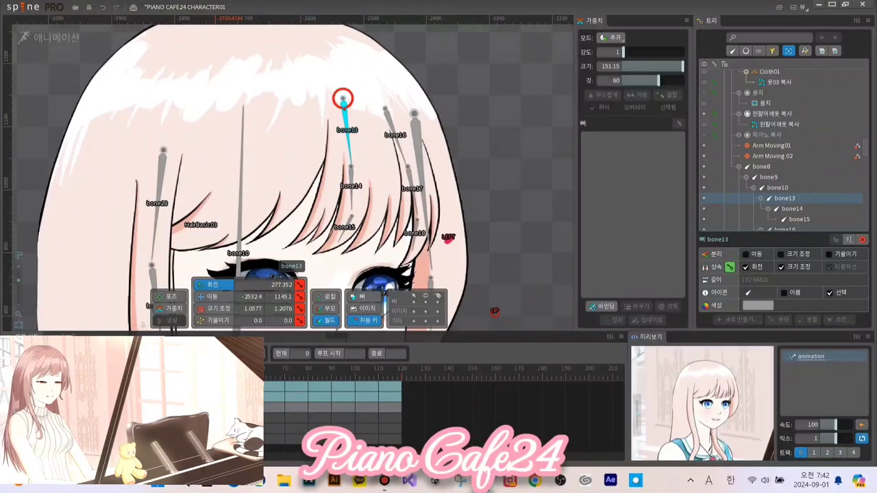
Step: At frame 39, rotate bone13 to about 282.7 and play the animation to check the bangs' swing
click(213, 370)
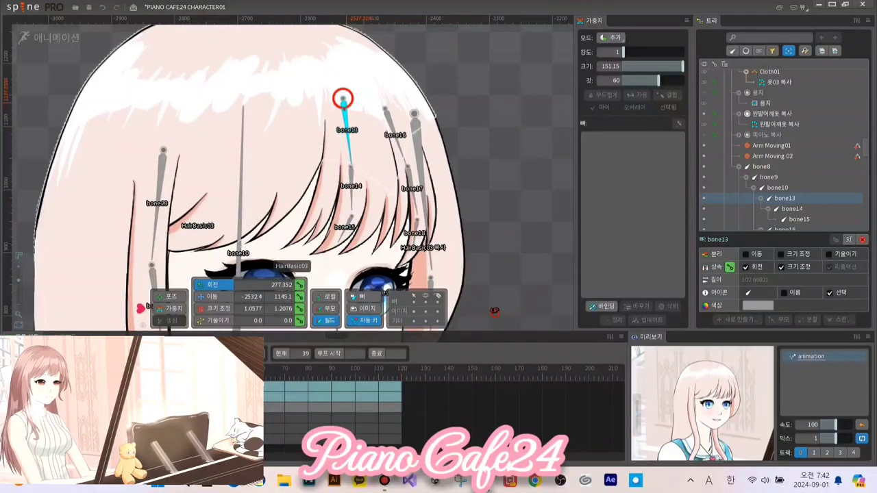
drag(344, 105, 346, 105)
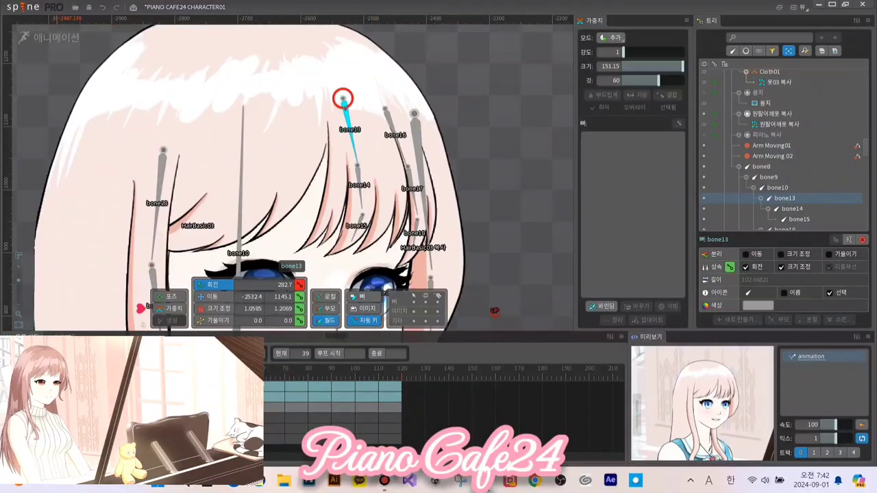
key(d)
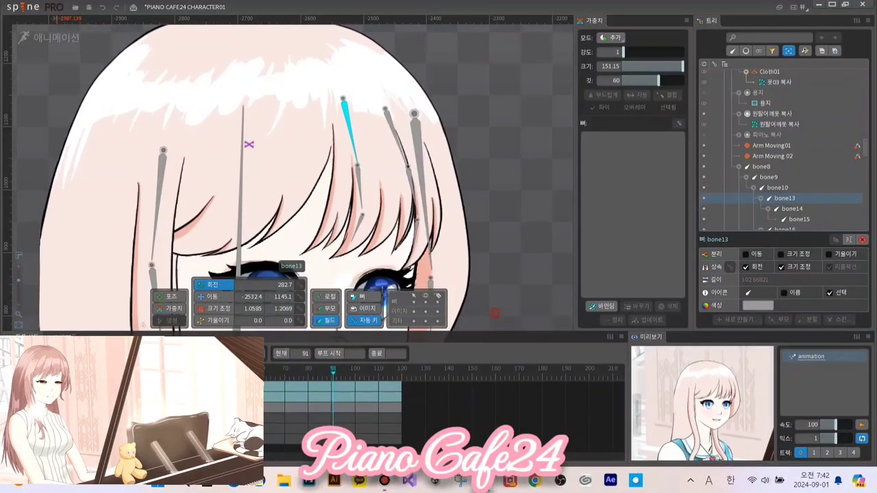
key(d)
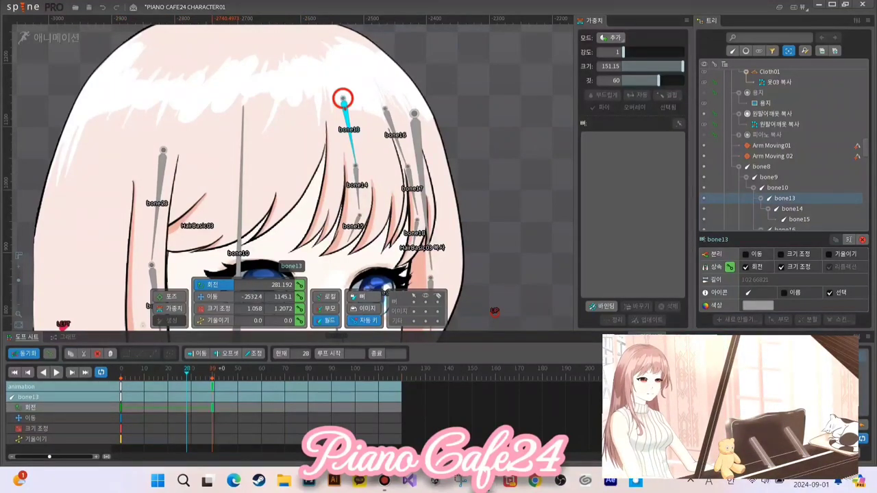
Step: At frame 39, key bone13's translation, scale and shear as well and set its rotation to about 278.526
click(212, 370)
click(300, 297)
click(300, 309)
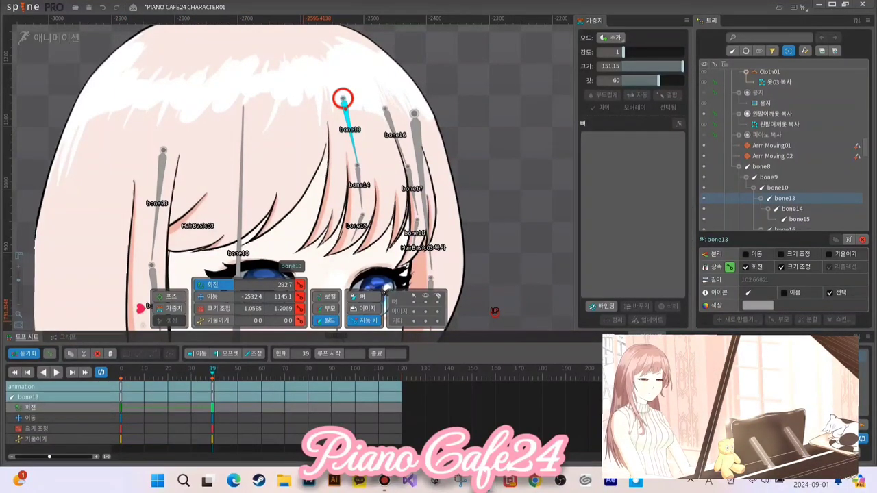
drag(344, 105, 346, 105)
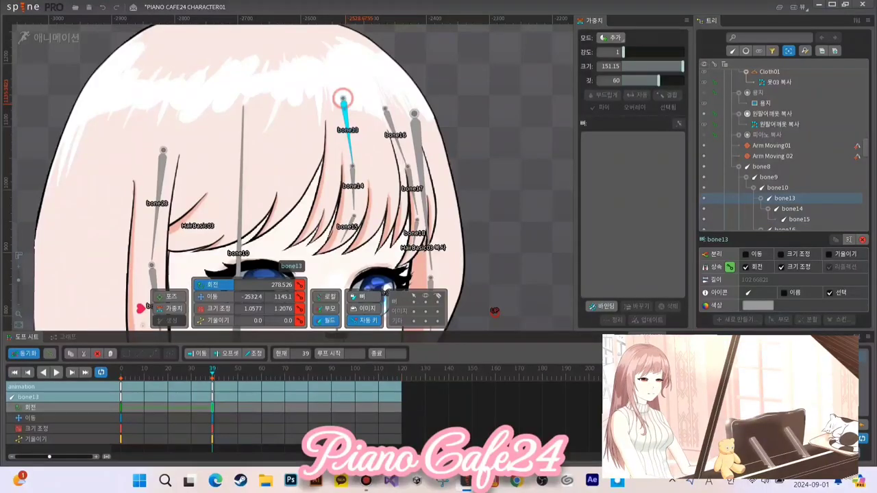
Step: Try copying bone13's keys from frame 0 to frame 70, and undo the paste
click(122, 371)
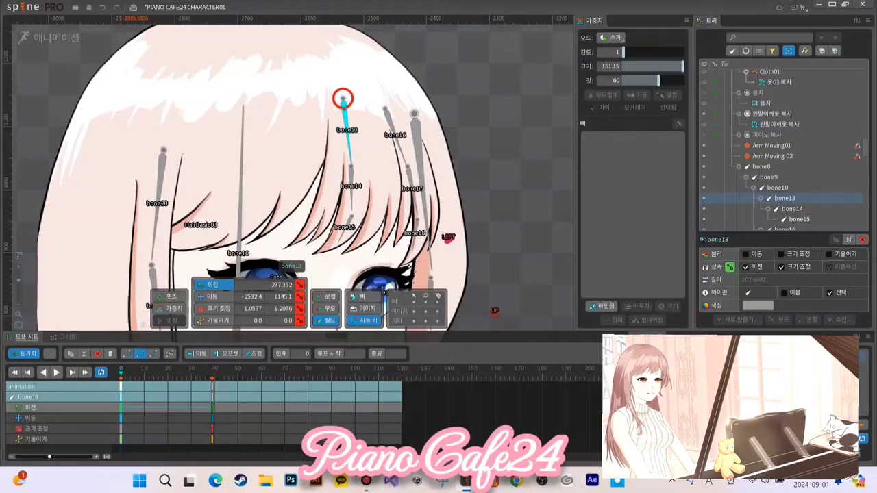
key(ctrl+c)
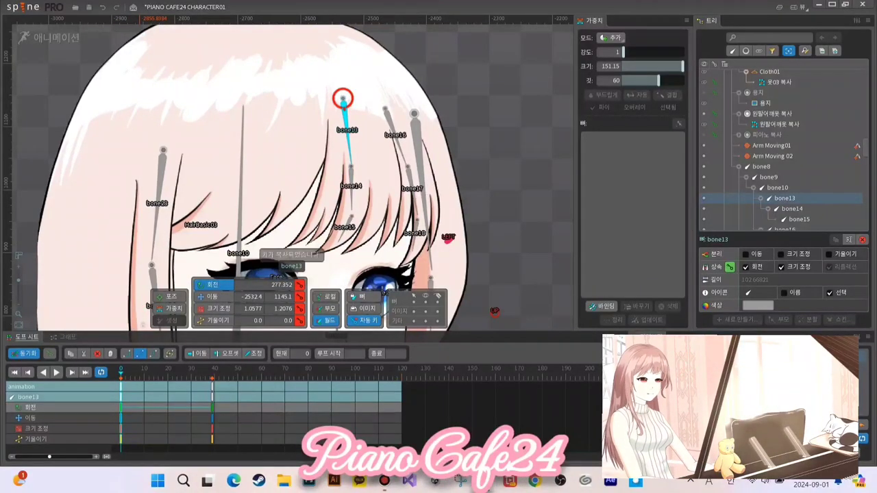
click(286, 370)
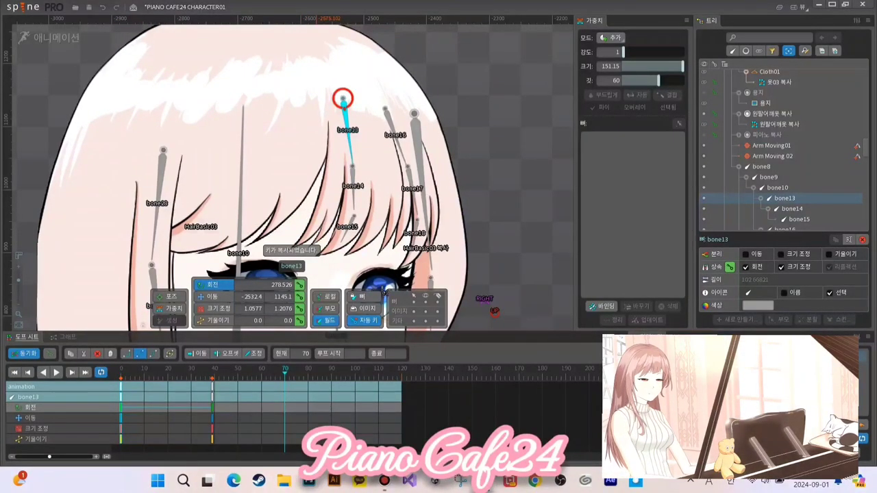
key(ctrl+v)
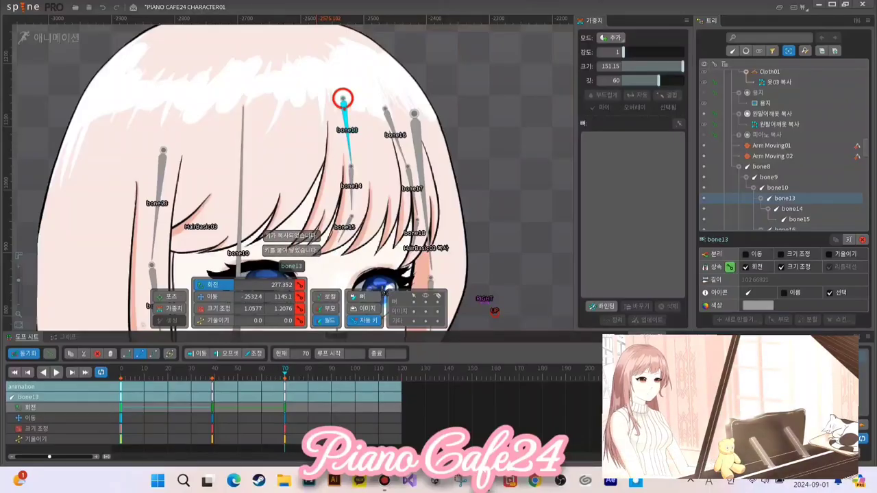
key(ctrl+z)
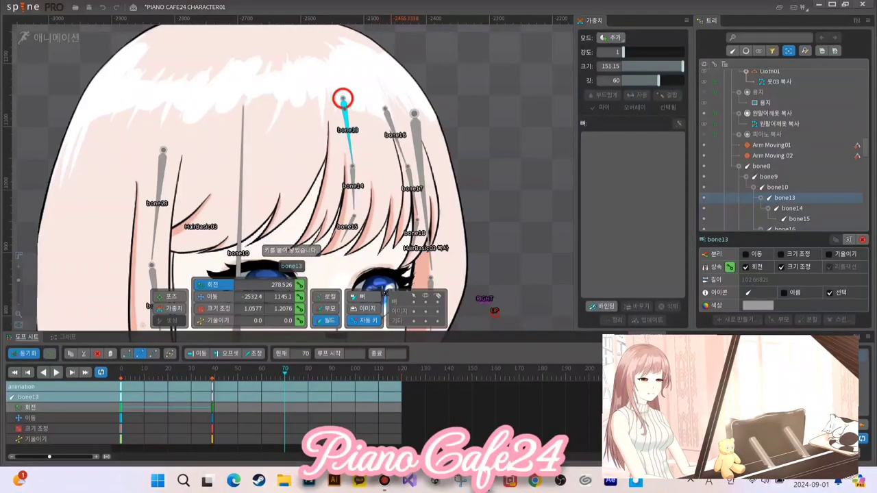
Step: Paste bone13's frame 0 keys at frames 70 and 120, key its rotation at about 274.129 on frame 90, and play the animation
key(ctrl+y)
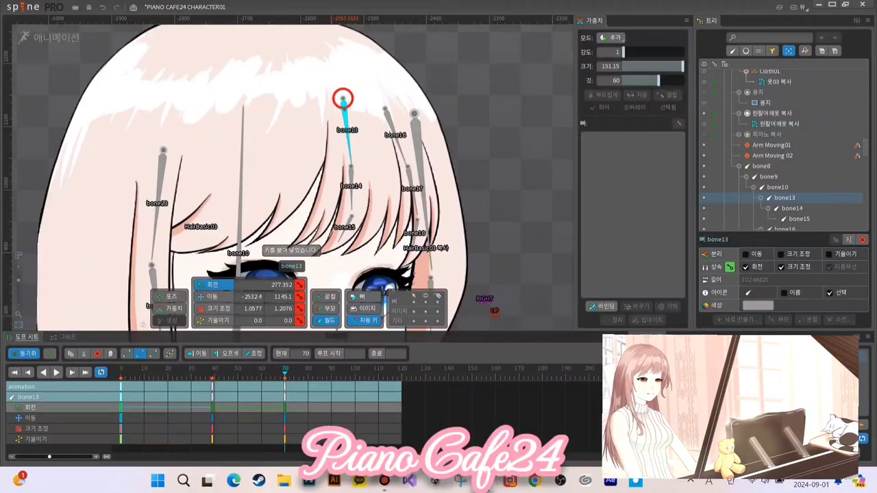
click(332, 371)
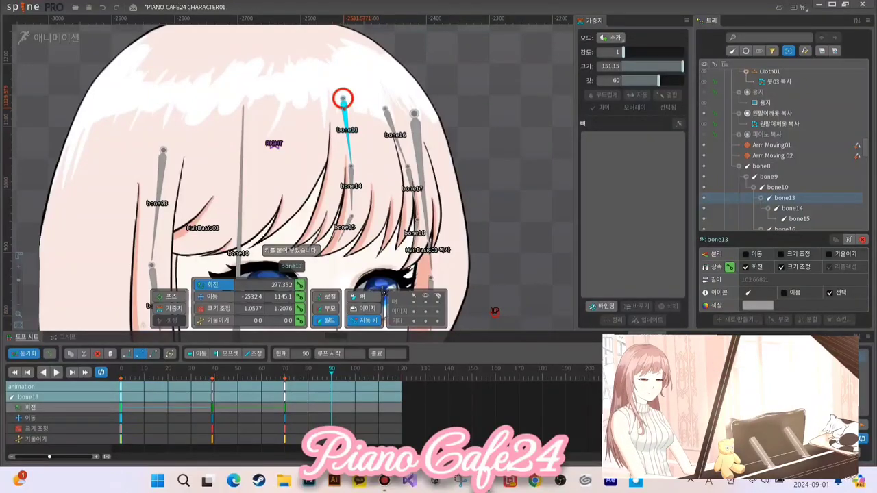
key(ctrl+v)
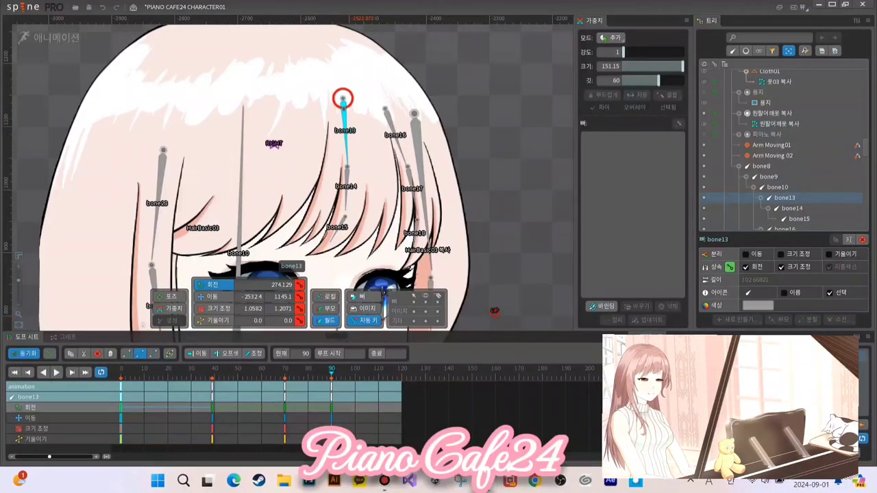
key(ctrl+Right)
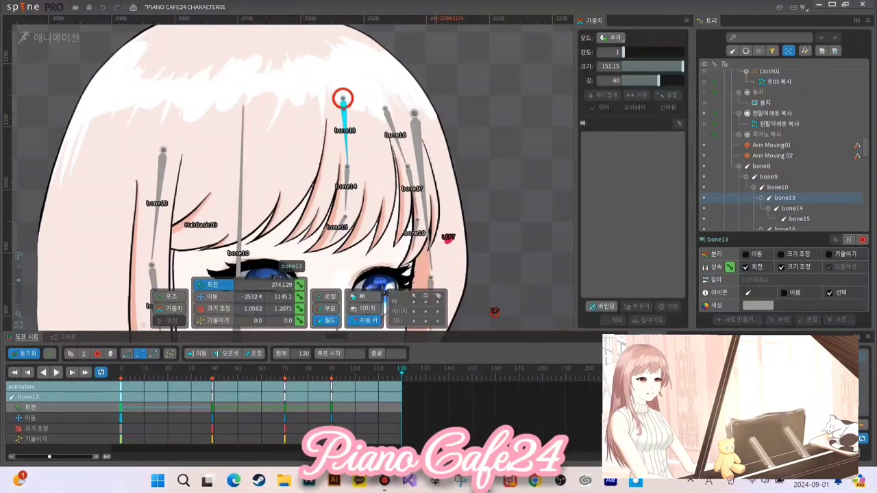
key(ctrl+v)
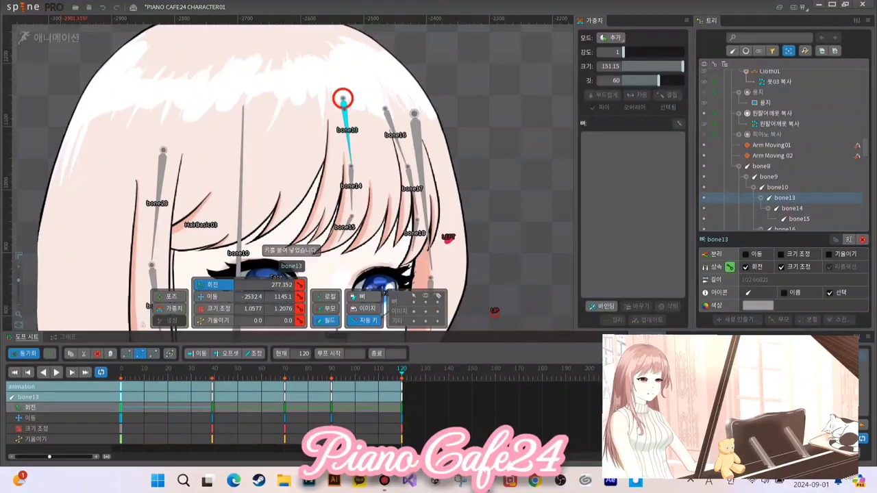
key(d)
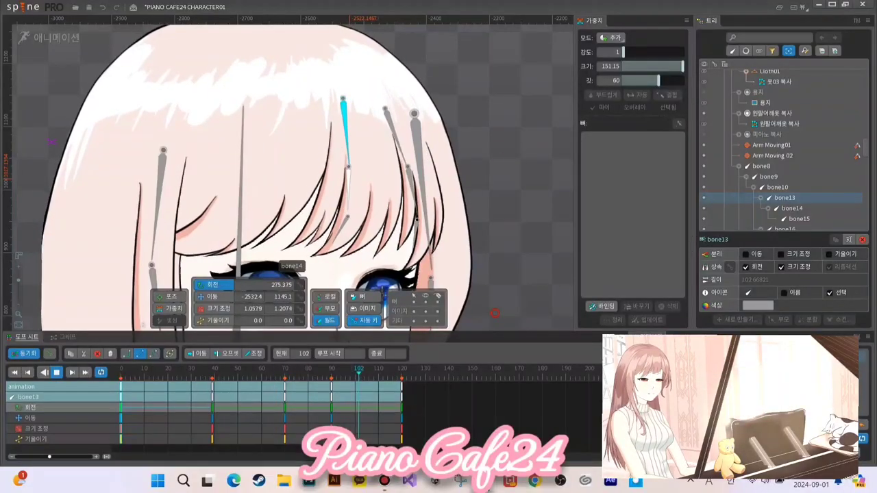
Step: Select bone14 below bone13, return to frame 0 and key its rotation, translation, scale and shear
click(348, 189)
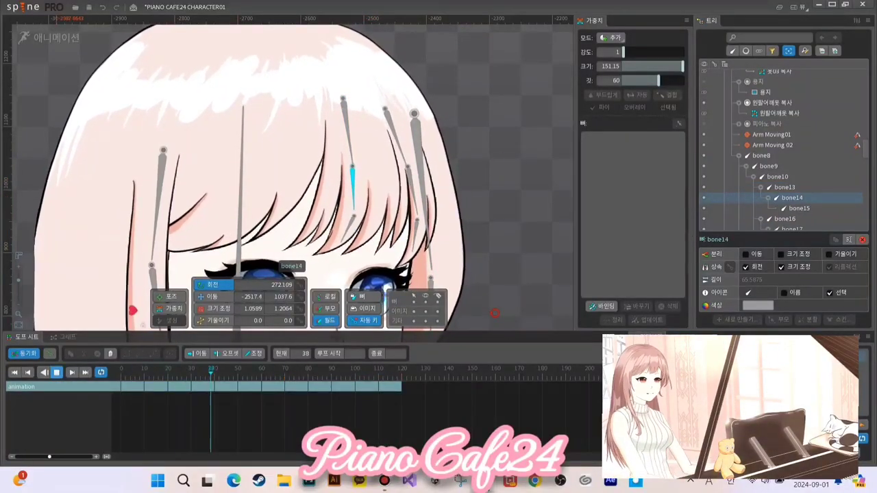
click(56, 373)
click(121, 373)
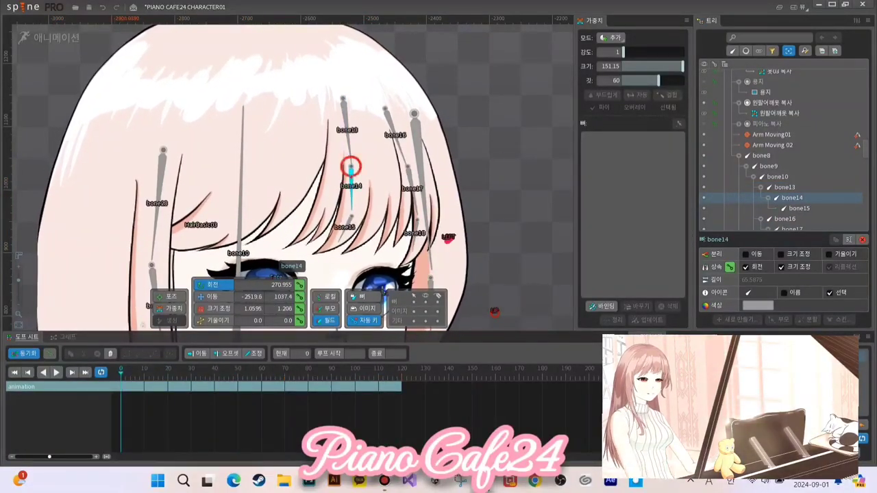
click(299, 285)
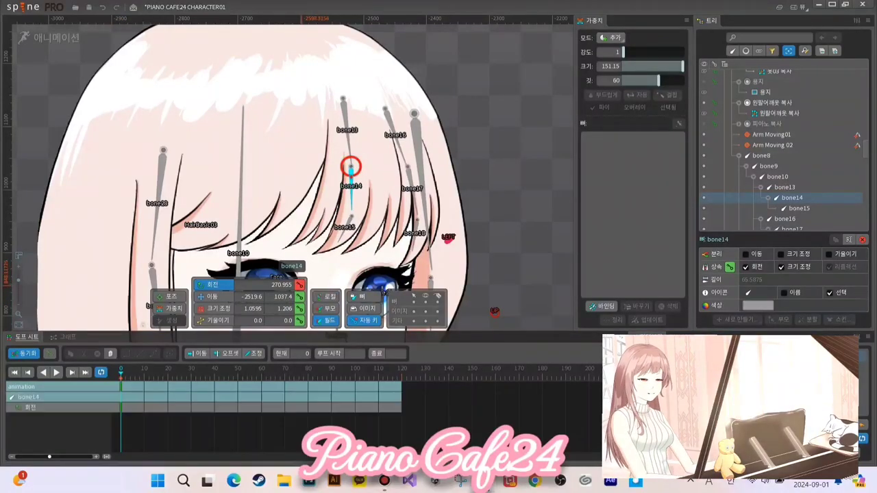
click(300, 297)
click(299, 308)
key(shift+n)
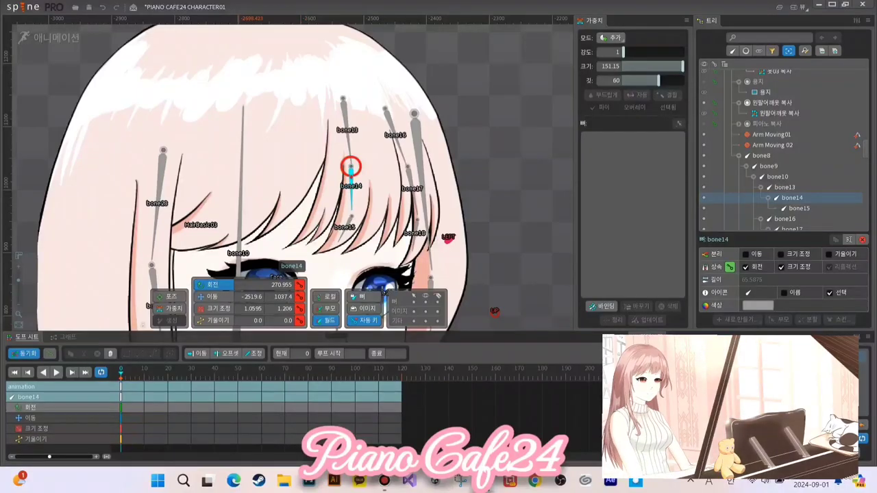
Step: At frame 39, rotate bone14 to about 269.326 and key all its transforms, and copy its frame 0 keys to frame 120
click(213, 373)
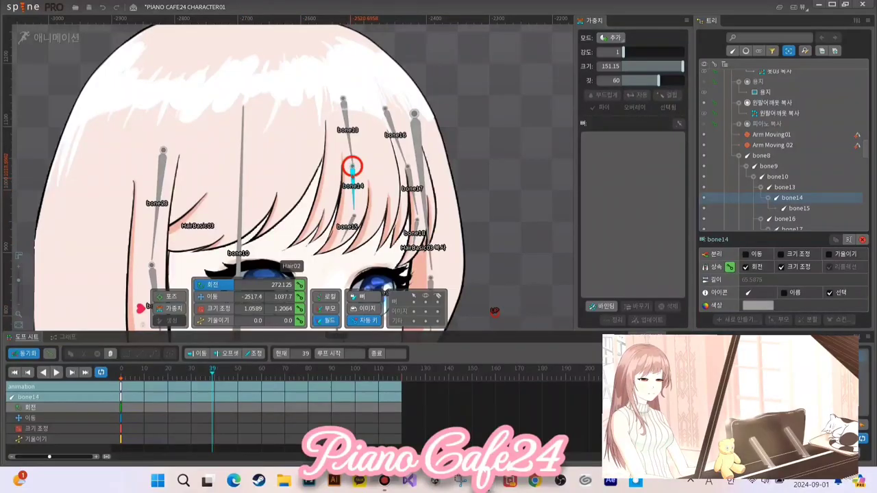
drag(353, 167, 351, 166)
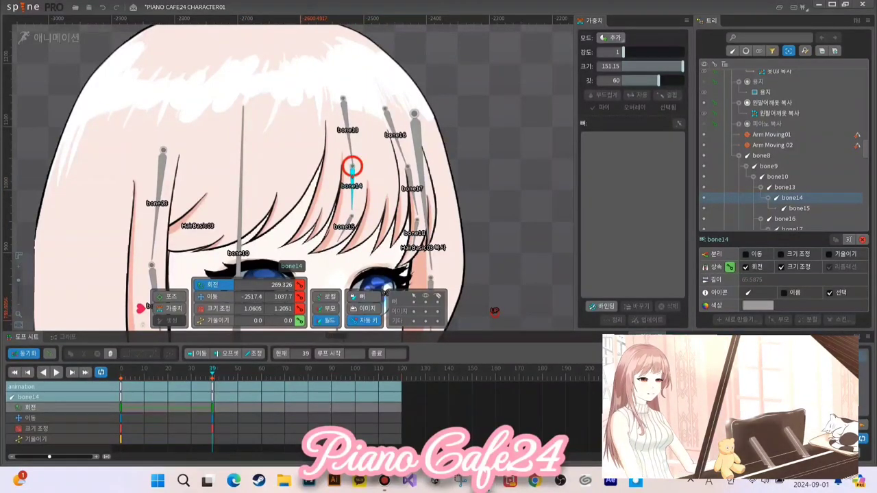
double_click(120, 387)
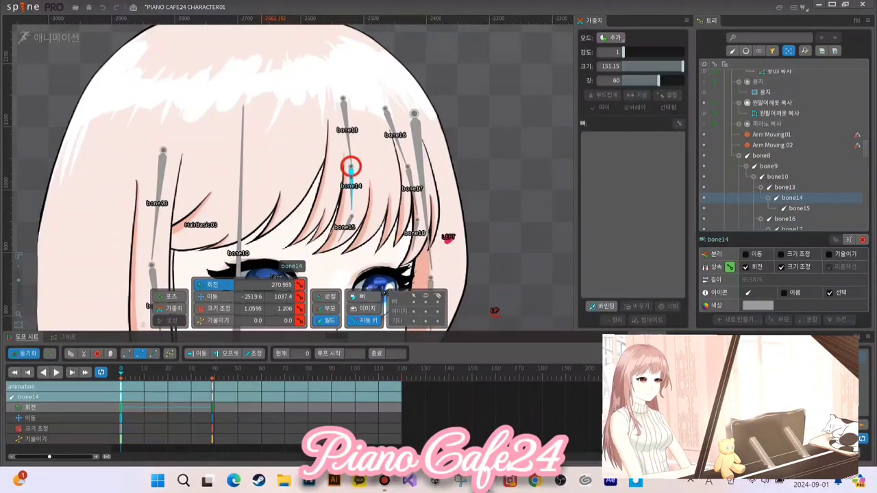
key(ctrl+c)
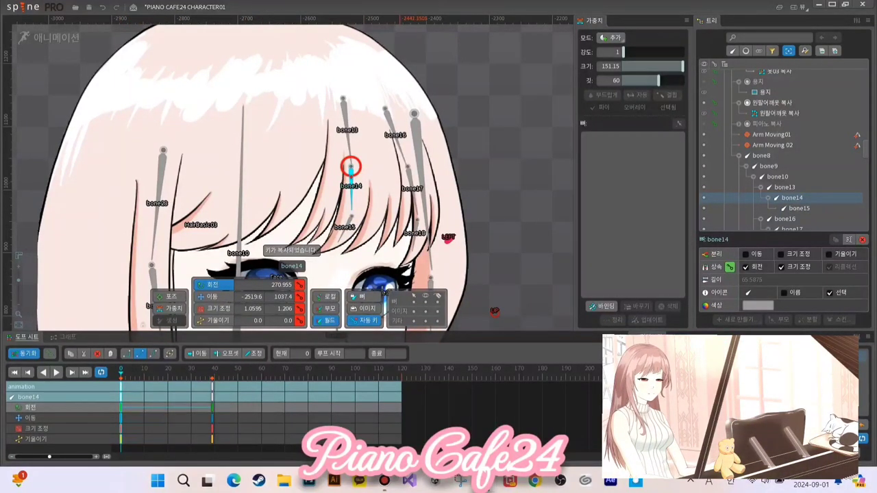
click(402, 371)
key(ctrl+v)
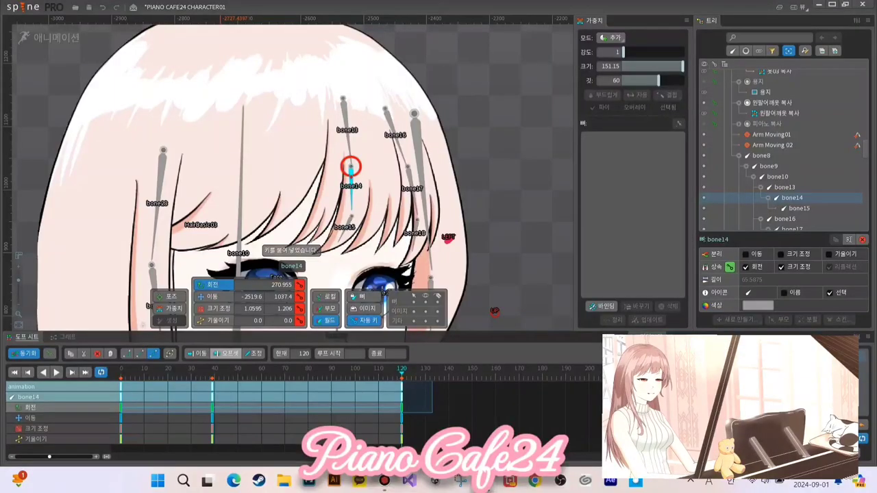
Step: Offset bone14's keys by 5 frames and play the animation to check the delayed swing
drag(171, 398, 182, 398)
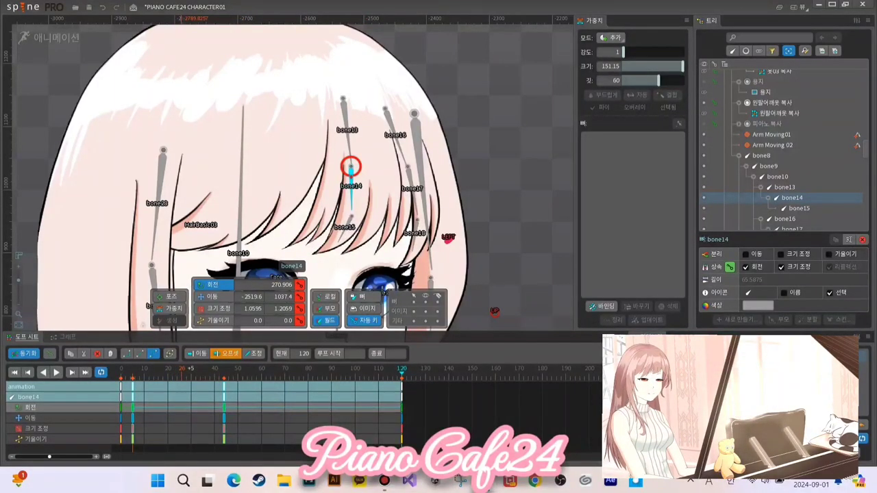
click(59, 373)
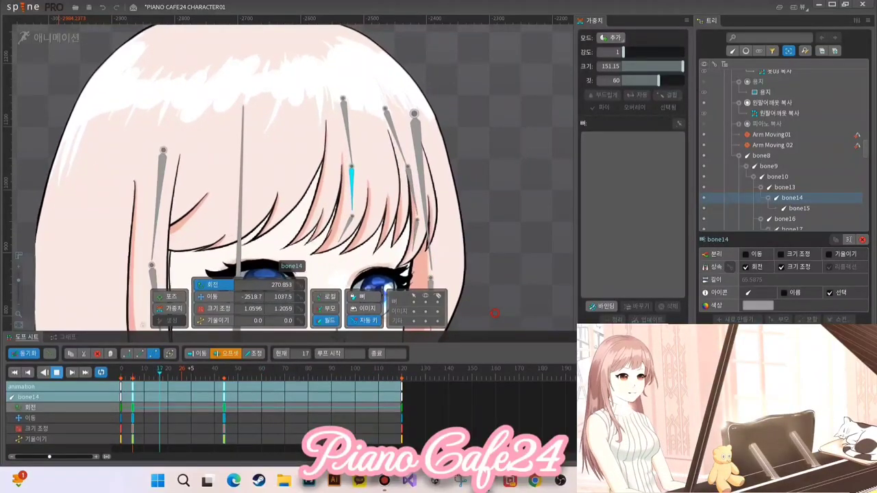
key(space)
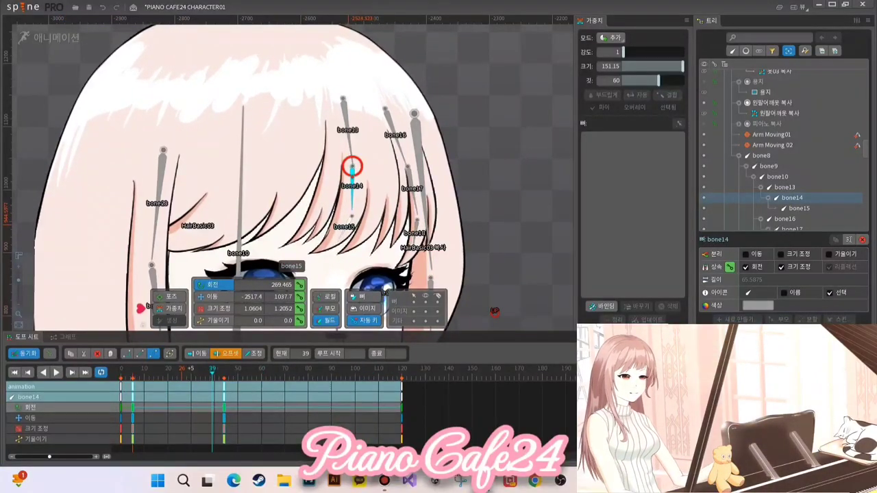
Step: Select bone15 at frame 0, turn off Offset, and key its rotation, translation, scale and shear
click(352, 216)
drag(211, 370, 104, 370)
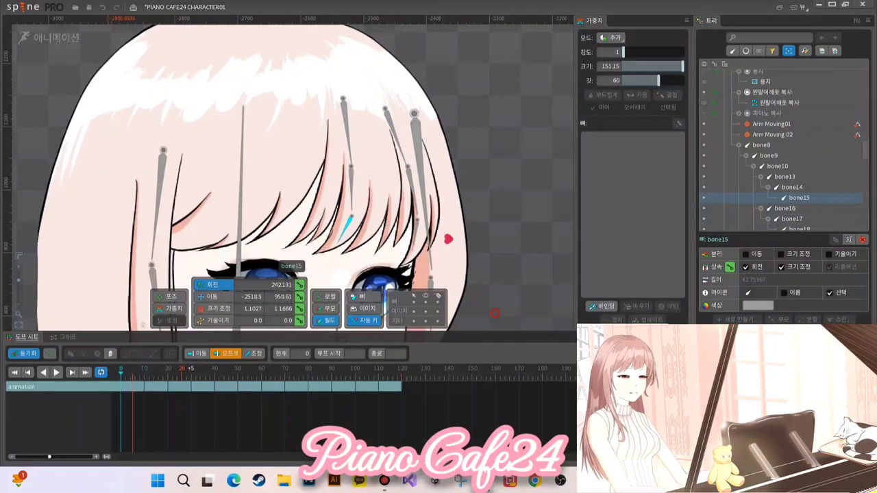
click(228, 354)
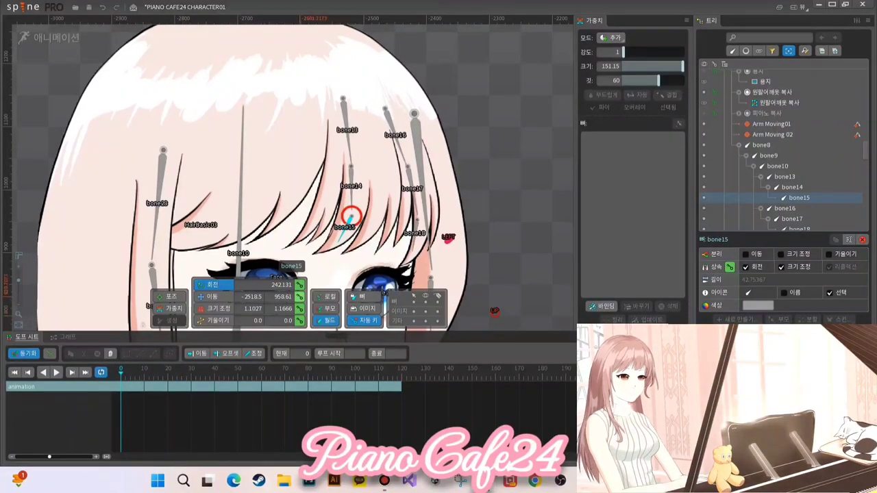
key(k)
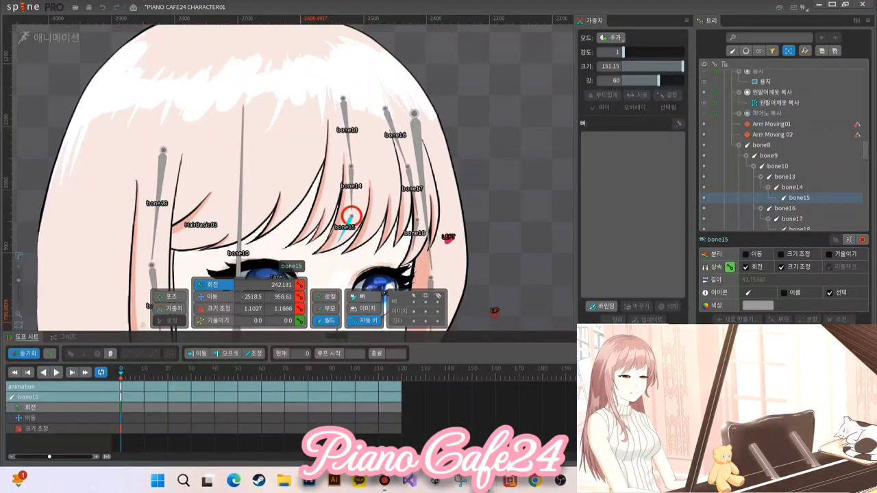
Step: At frame 40, rotate bone15 to about 236.726 and key its translation, scale and shear as well
click(215, 370)
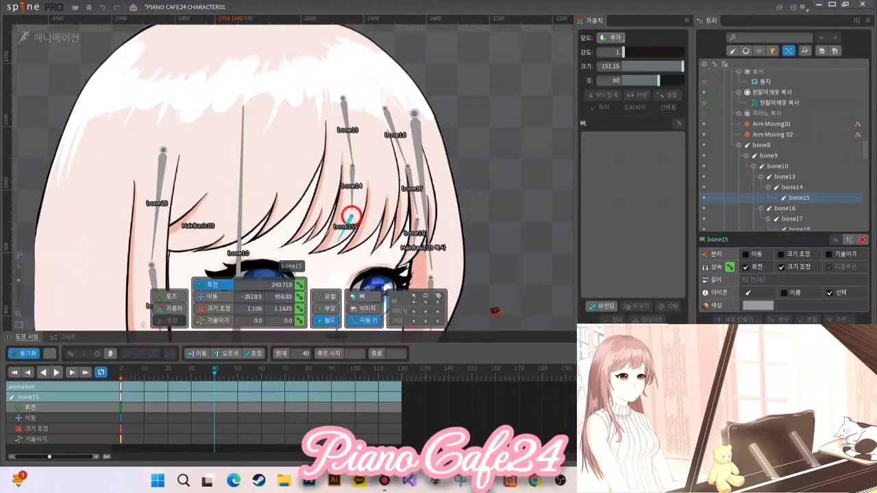
mouse_move(352, 219)
mouse_down()
mouse_move(350, 233)
mouse_move(346, 218)
mouse_up()
key(ctrl+z)
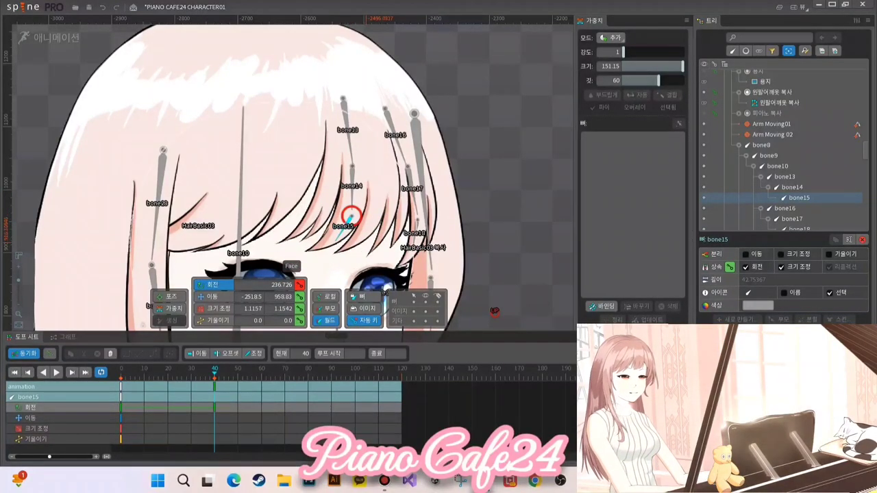
click(121, 387)
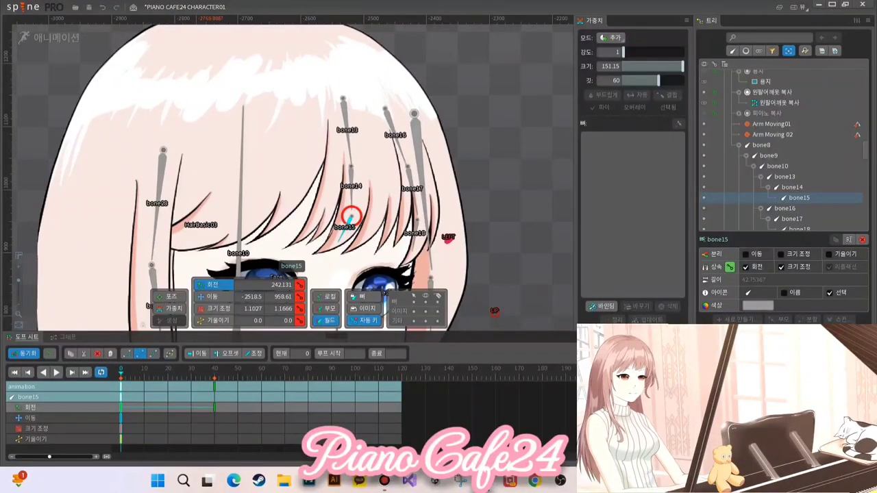
click(215, 378)
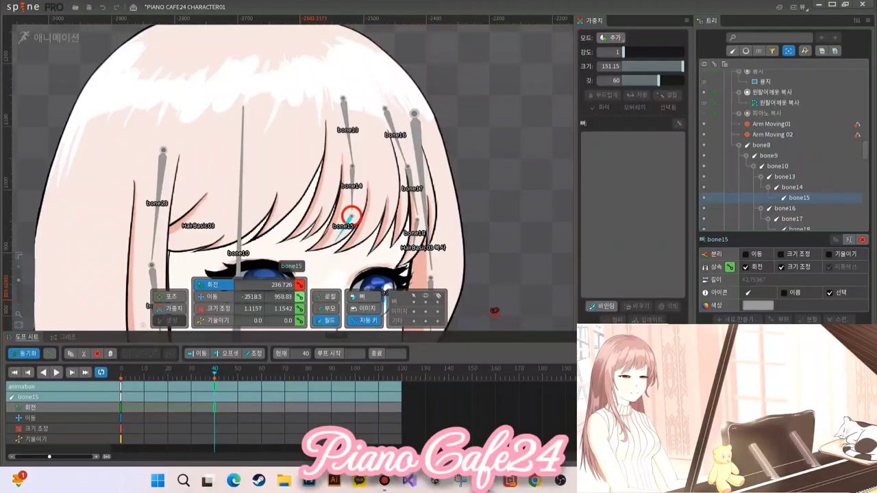
click(299, 296)
click(300, 308)
click(300, 320)
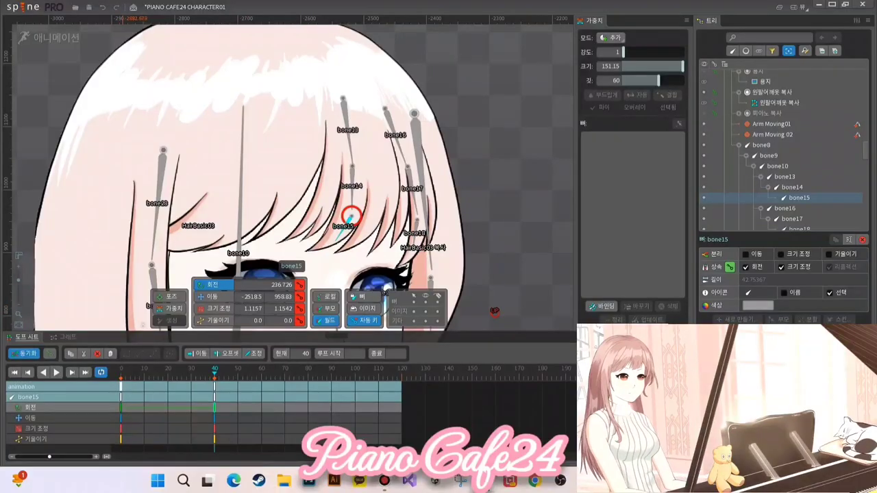
Step: Copy bone15's frame 0 keys to frame 120 and offset its keys by 24 frames
click(121, 387)
key(ctrl+c)
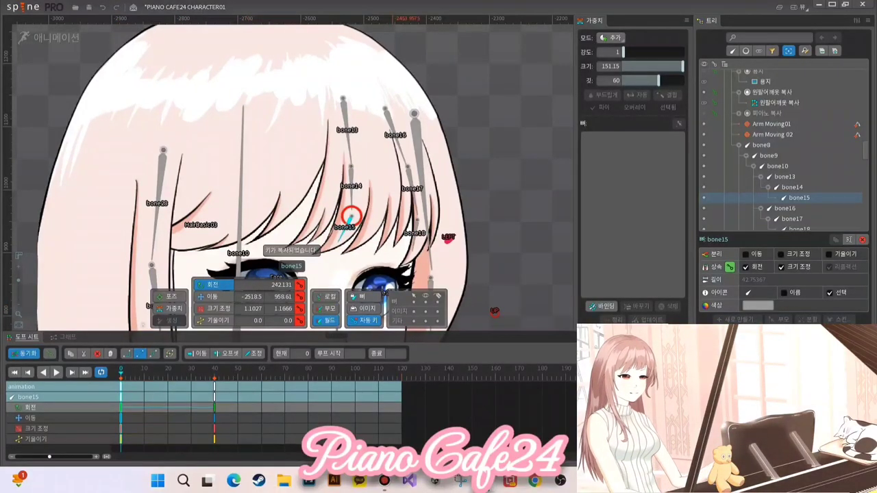
click(402, 371)
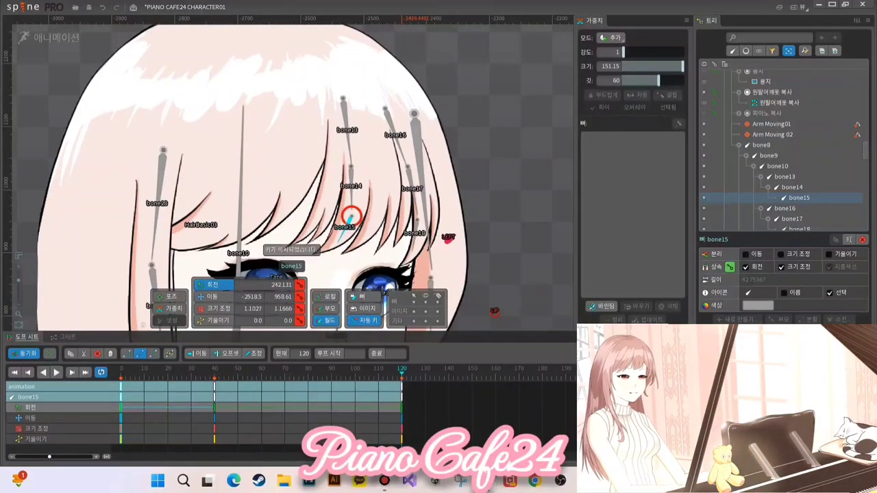
key(ctrl+v)
drag(488, 424, 176, 408)
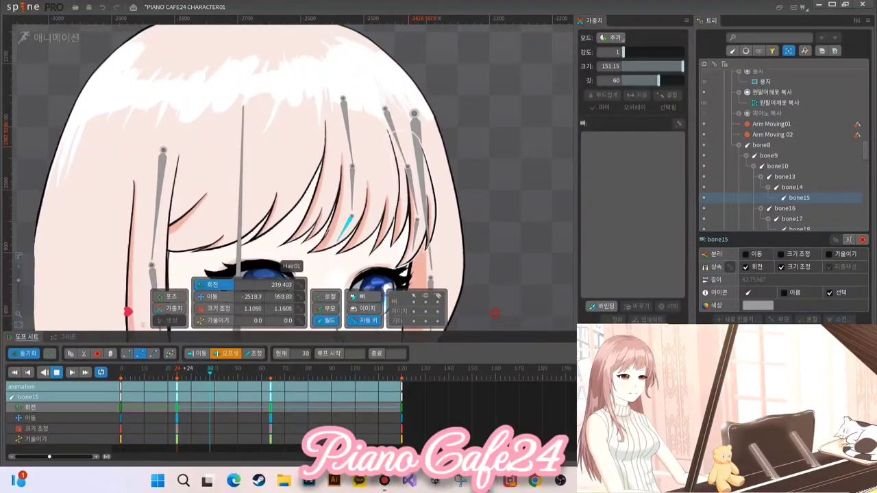
Step: Key bone16's rotation, translation, scale and shear at frame 0 and at frame 40, rotating it to about 293.856 at frame 40
click(414, 226)
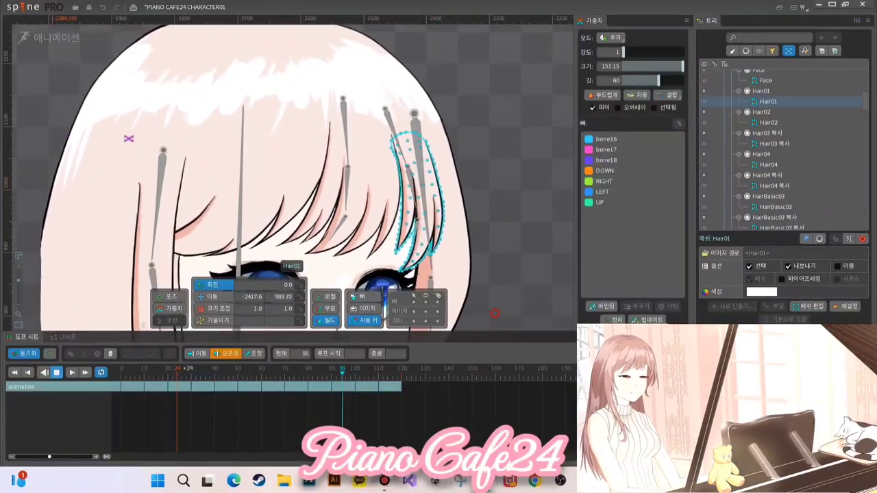
click(56, 374)
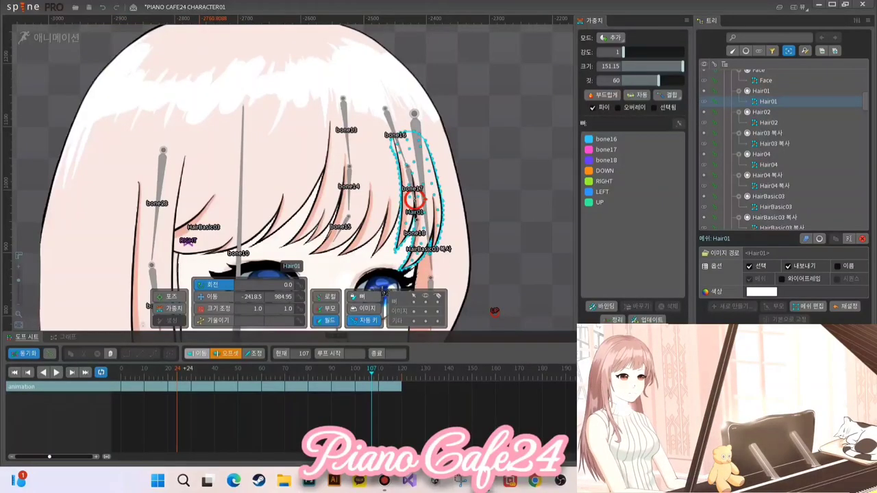
drag(372, 370, 118, 371)
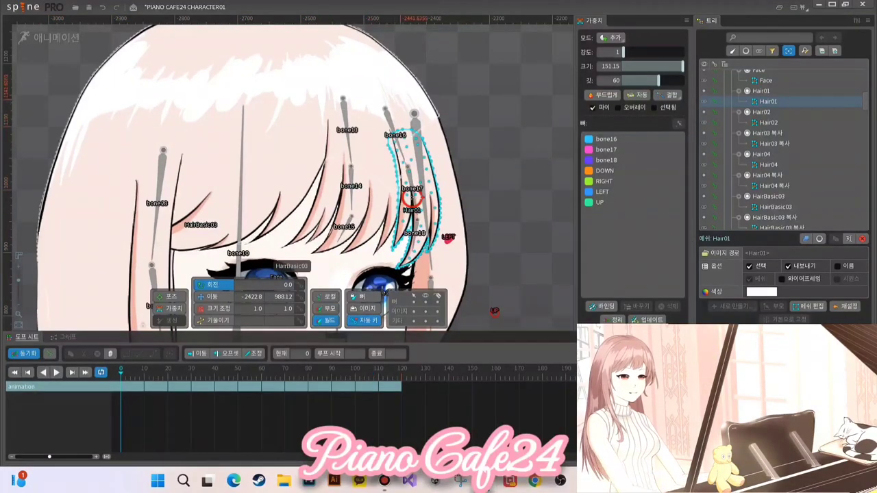
click(385, 109)
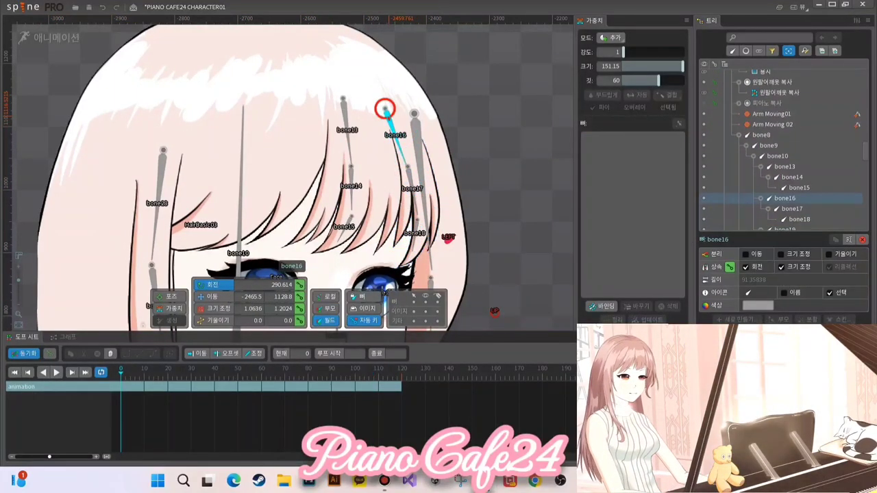
key(k)
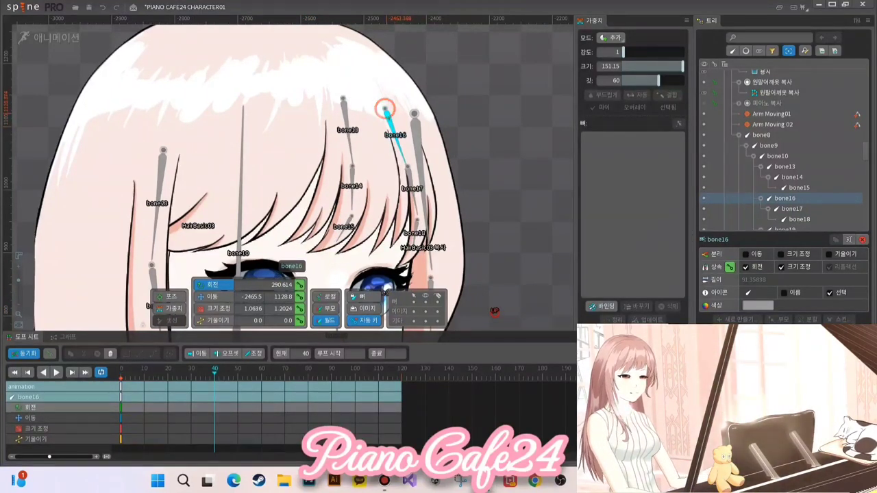
drag(387, 107, 385, 111)
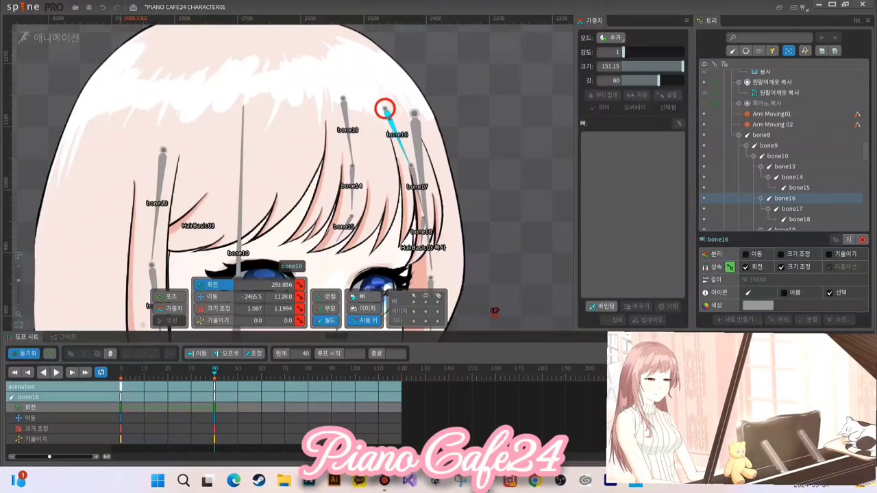
Step: Copy bone16's frame 0 keys to frame 120 and play back the animation to check its loop
click(121, 388)
key(ctrl+c)
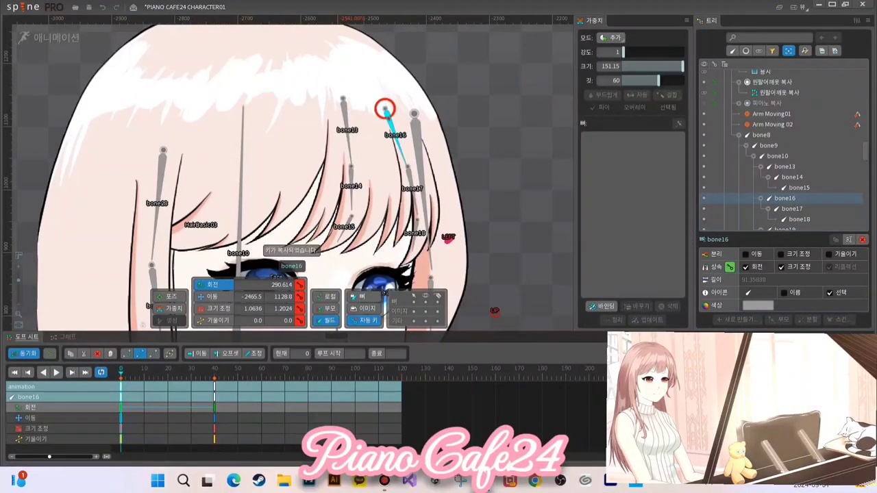
click(402, 369)
key(ctrl+v)
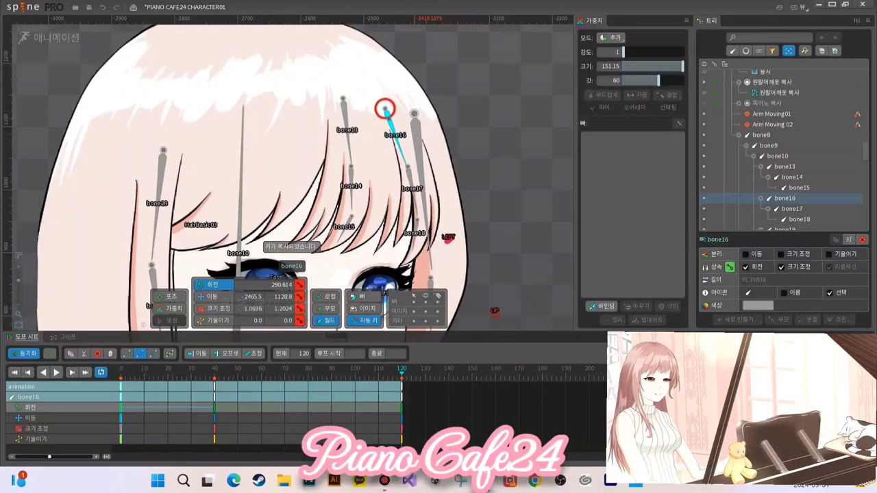
click(57, 372)
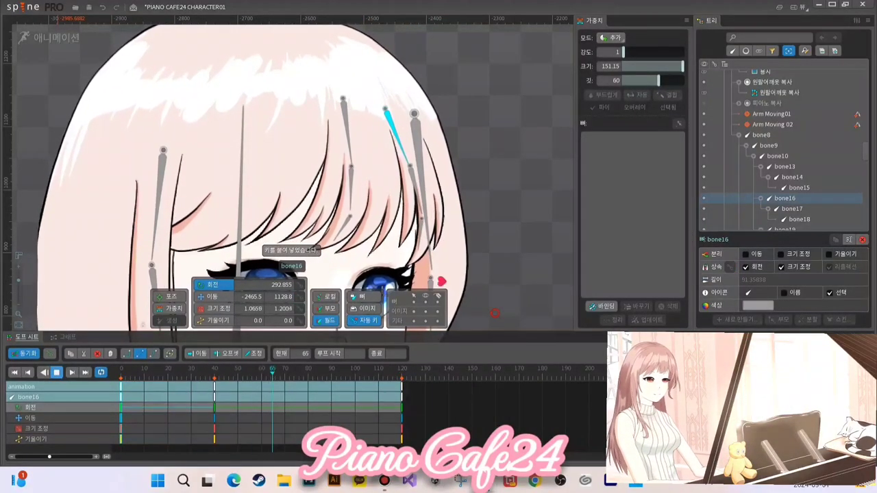
click(57, 373)
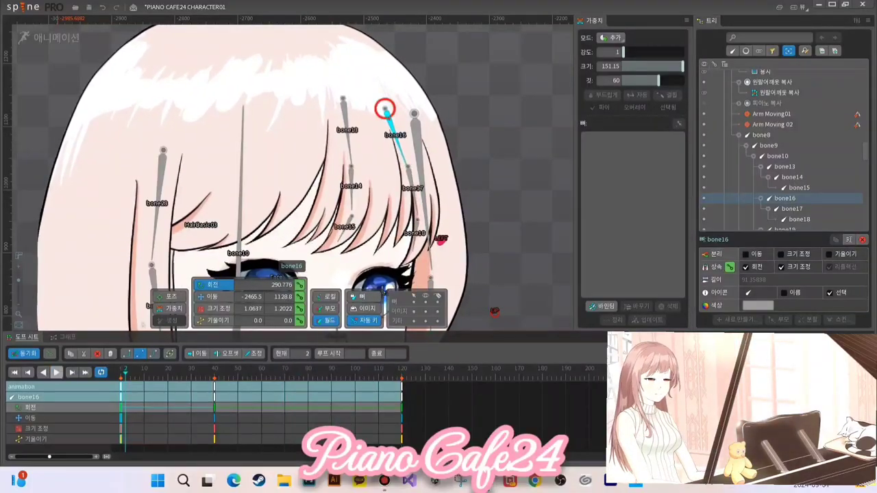
Step: Select bone17 and key its rotation, translation, scale and shear at frame 0
click(407, 166)
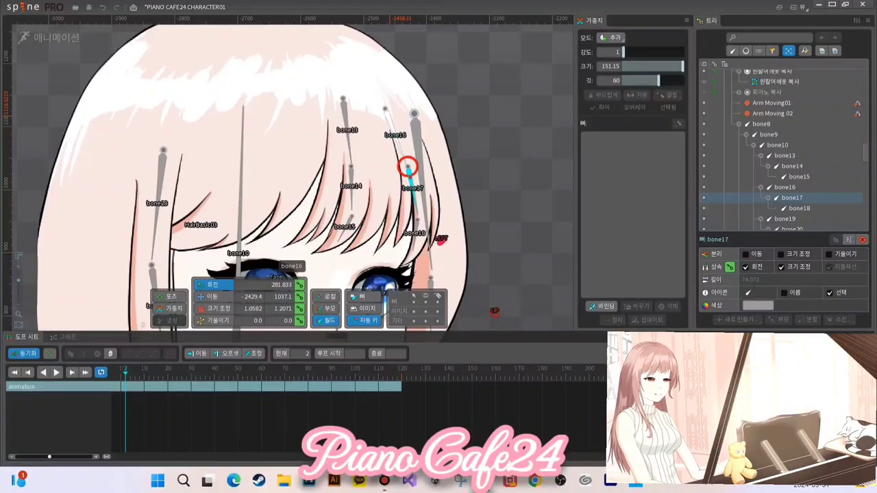
drag(126, 369, 120, 370)
click(300, 285)
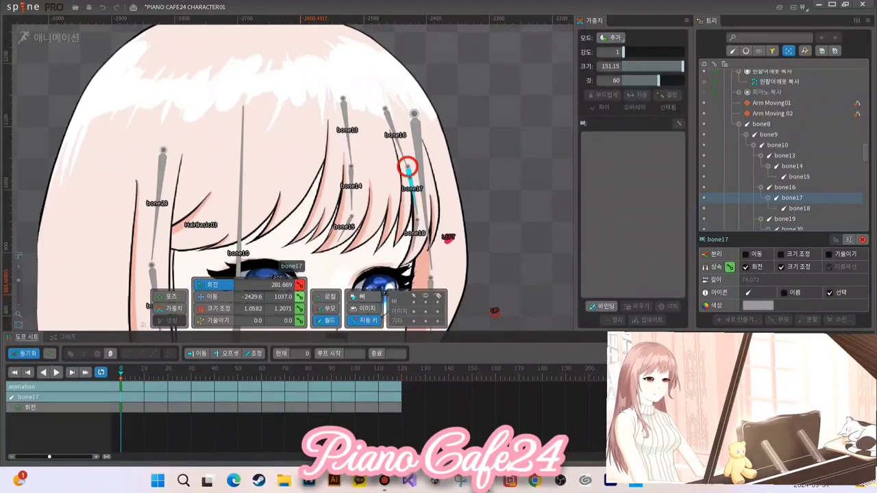
click(300, 296)
click(300, 310)
click(300, 320)
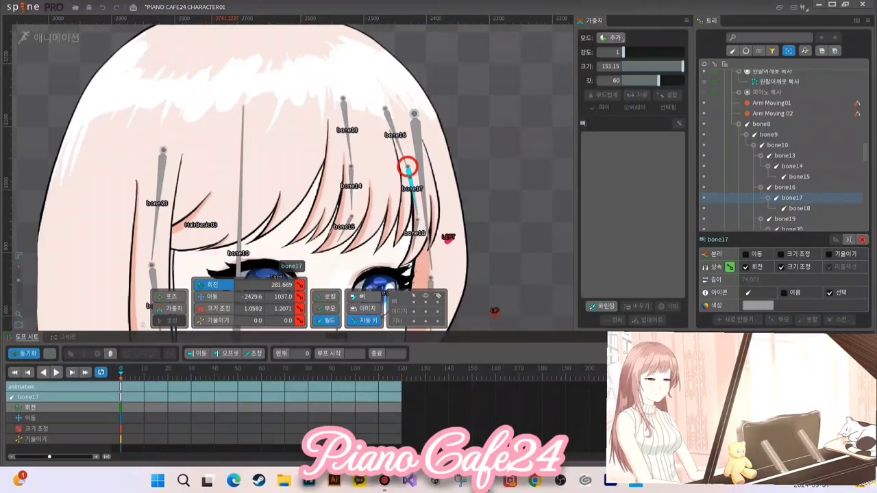
Step: At frame 40, rotate bone17 to about 278.563 and key its translation, scale and shear as well
click(215, 370)
drag(410, 165, 410, 165)
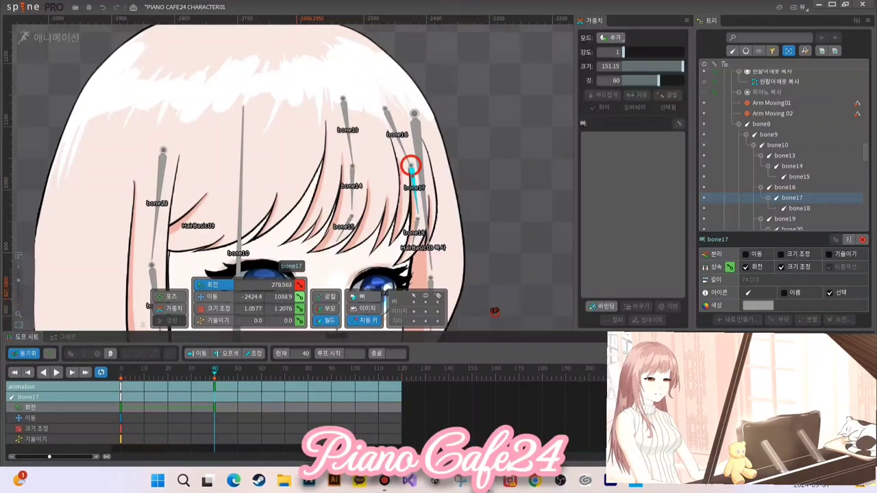
click(300, 308)
click(299, 320)
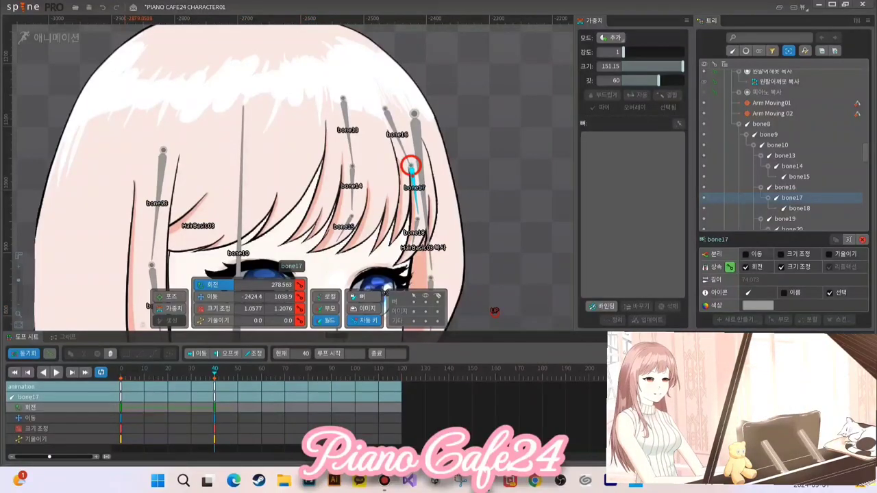
Step: Copy bone17's frame 0 keys to frame 120 and play back the animation to check the swing
click(122, 370)
double_click(122, 387)
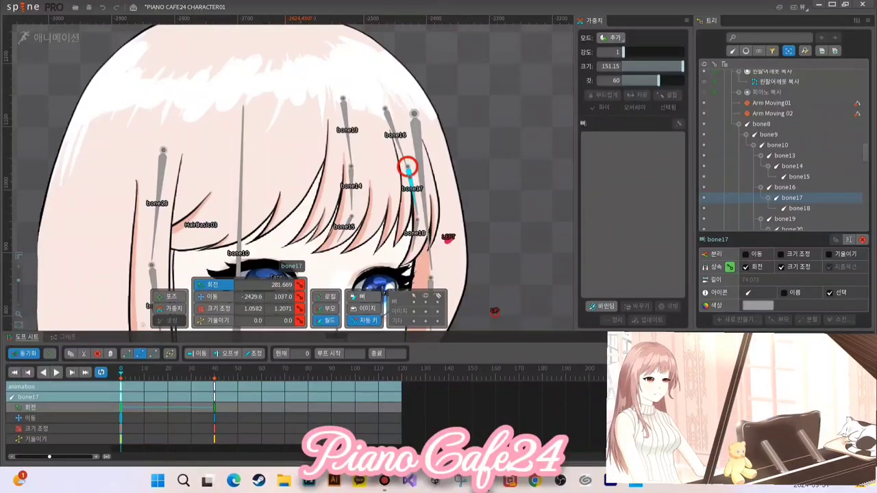
key(ctrl+c)
key(End)
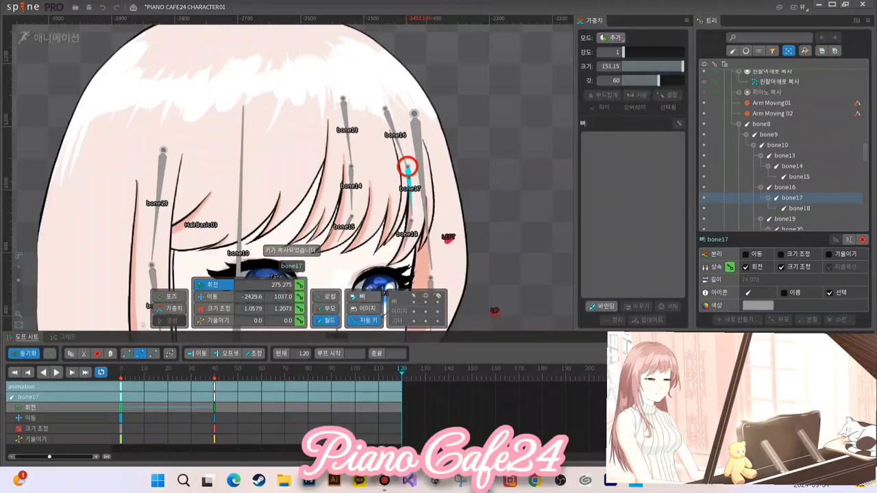
key(ctrl+v)
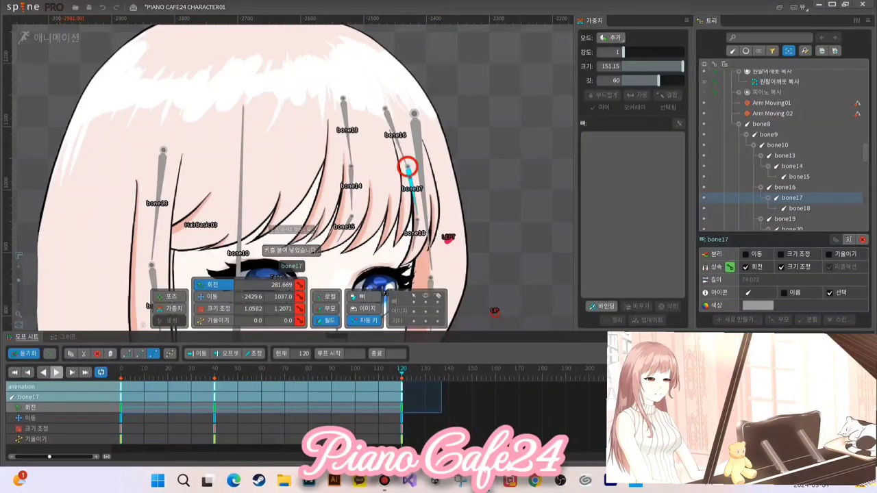
key(space)
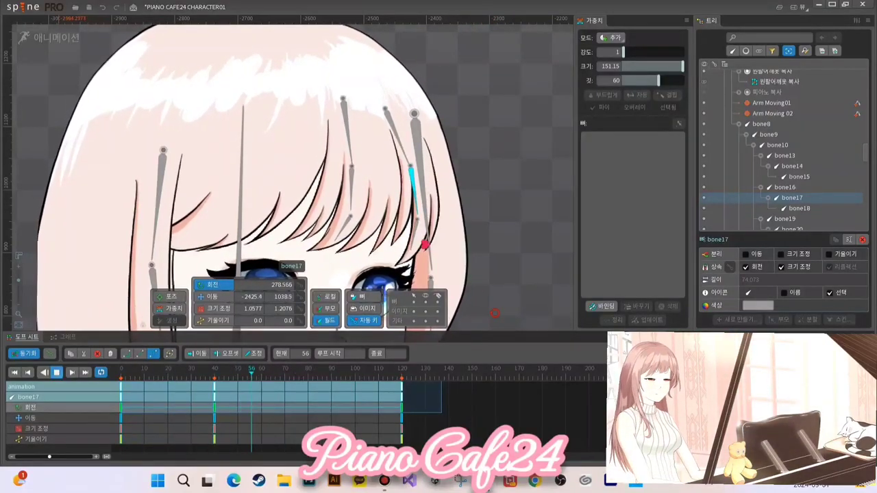
key(space)
Step: Key bone18's rotation, translation, scale and shear at frame 0 and at frame 40
click(415, 220)
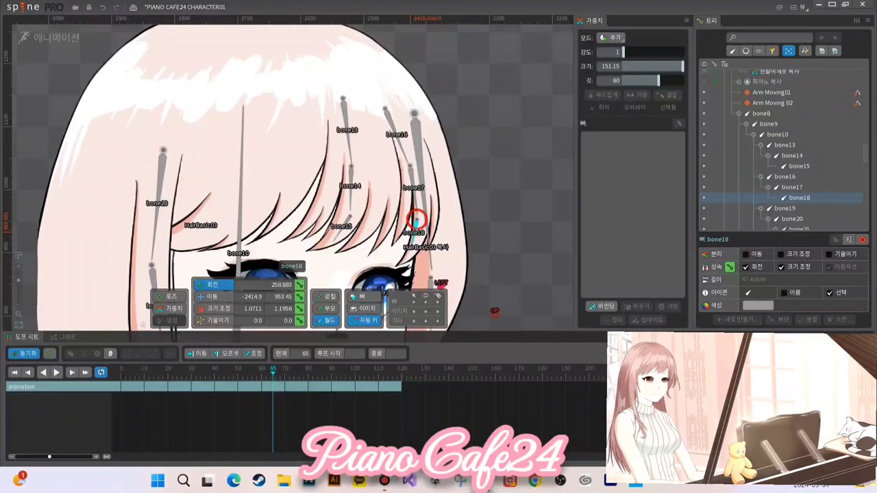
drag(273, 372, 121, 372)
key(k)
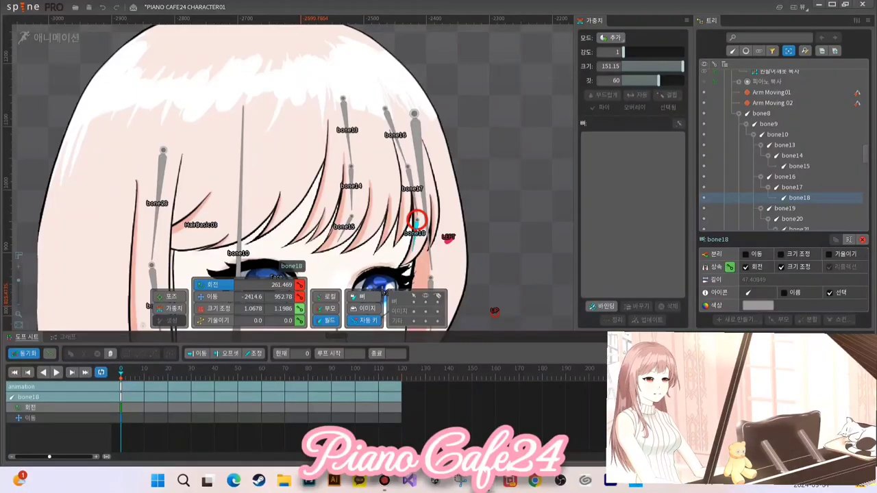
click(214, 372)
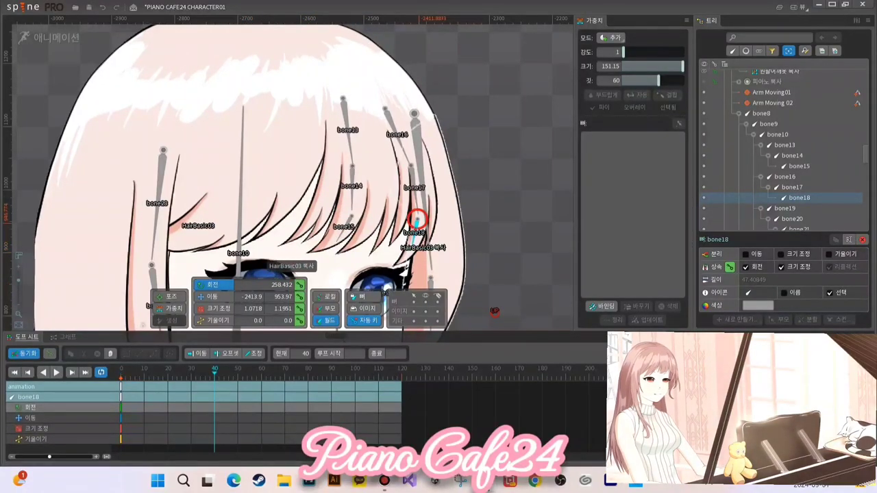
drag(418, 219, 417, 220)
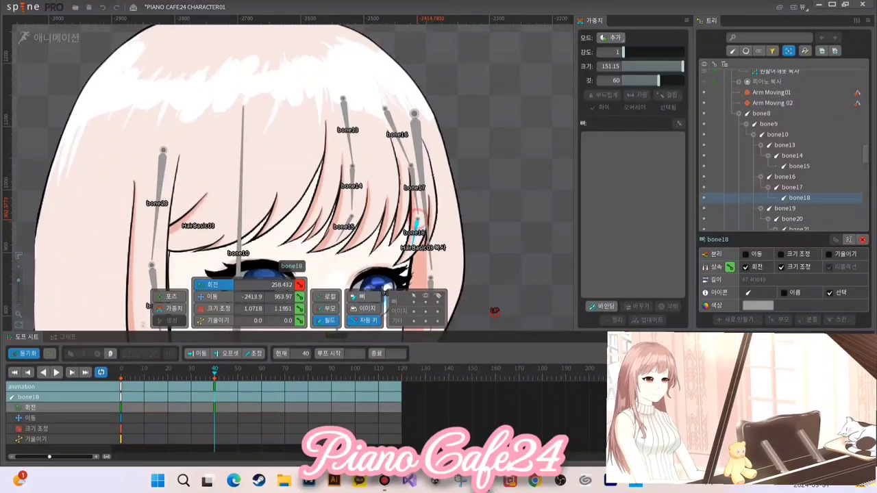
key(Left)
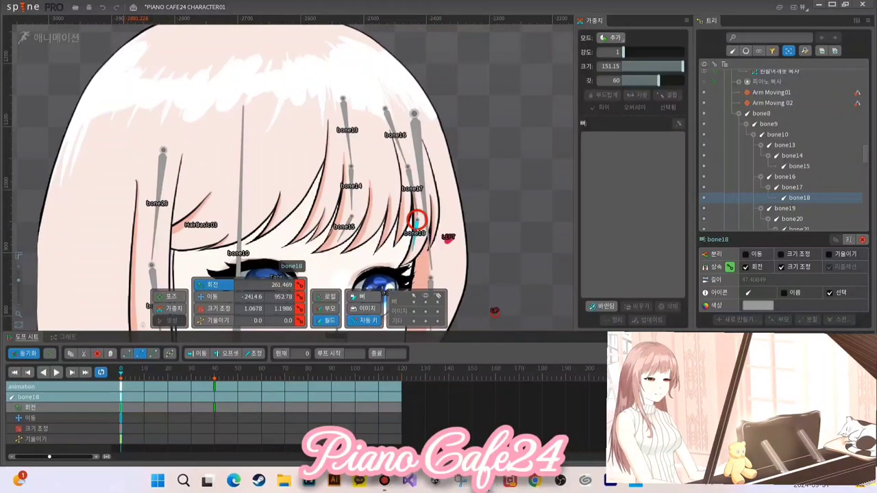
key(Right)
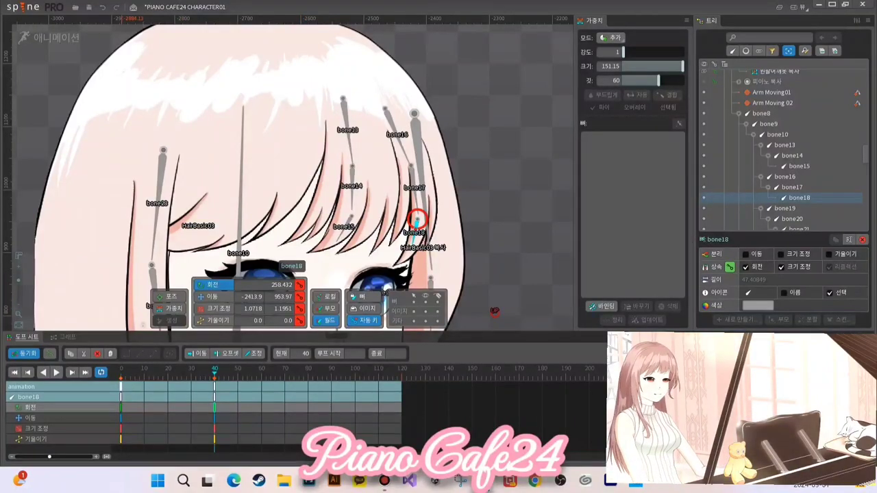
Step: Copy bone18's frame 0 keys to frame 120 and start playback of the animation
key(Left)
key(ctrl+c)
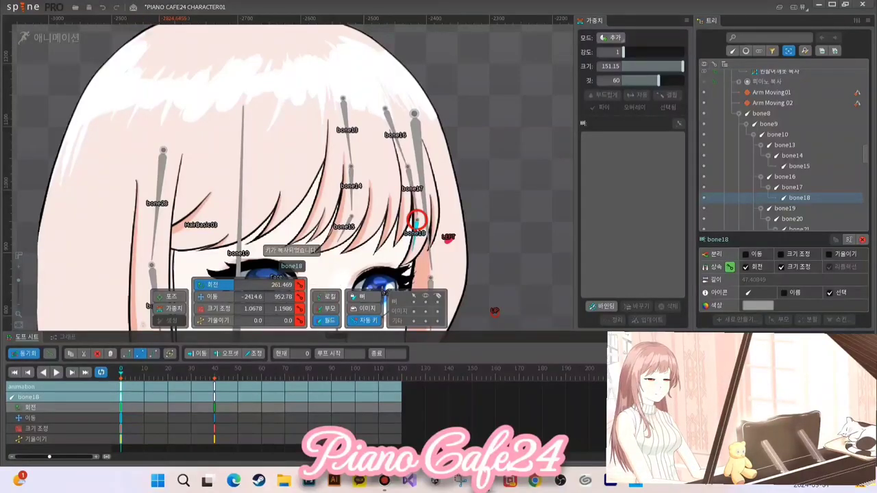
key(End)
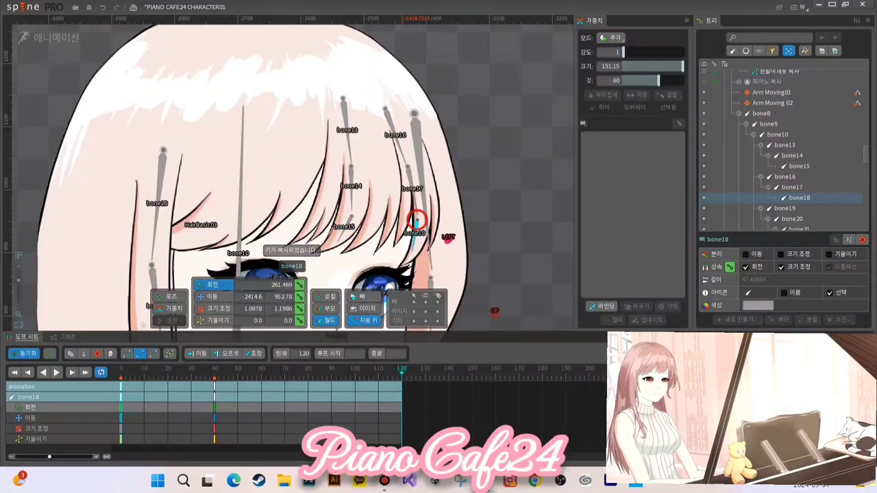
key(ctrl+v)
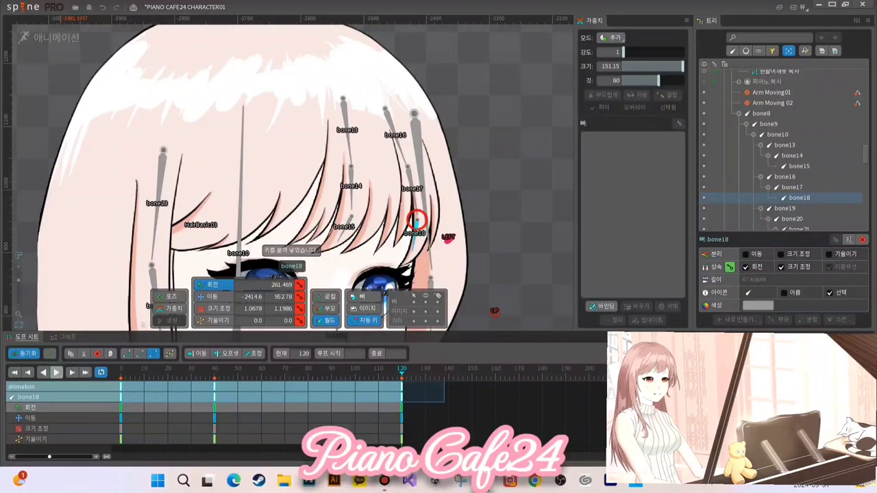
key(l)
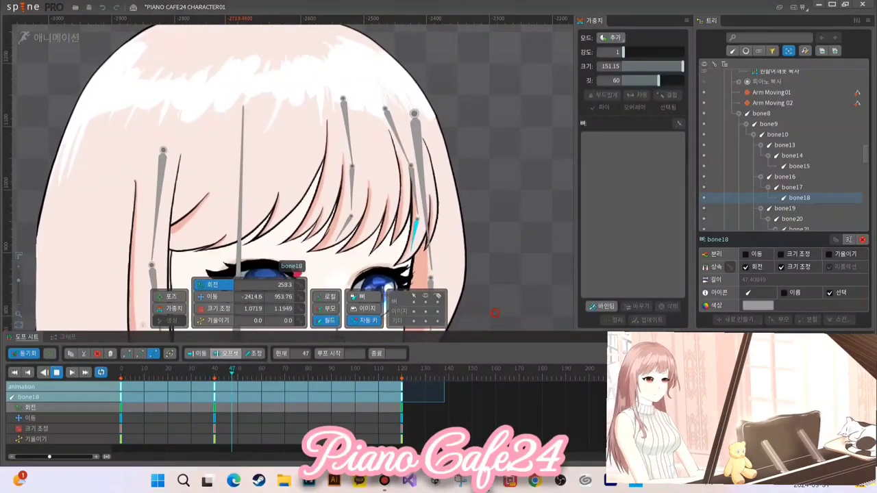
Step: Turn on Offset and shift all of bone18's keys so the first ones land at about frame 15
click(225, 353)
drag(482, 384, 284, 421)
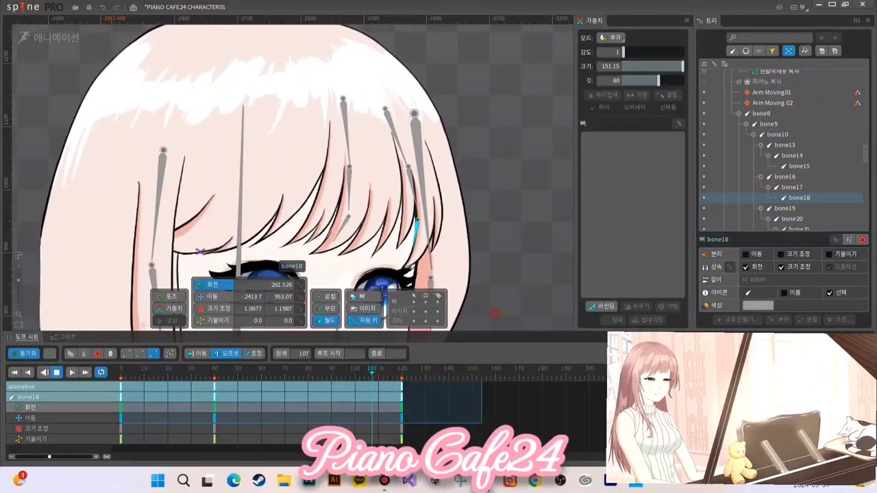
drag(121, 403, 157, 403)
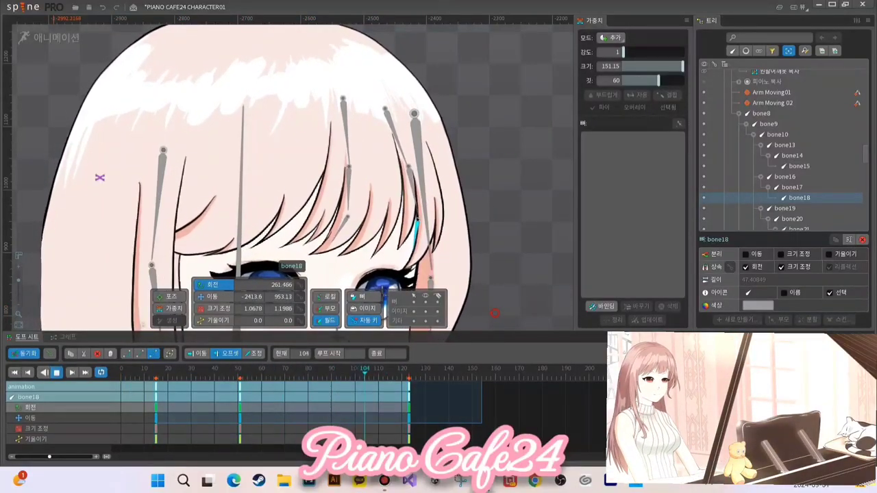
click(56, 372)
Step: Offset bone17's keys by 9 frames and play back the animation to check the delay
click(408, 167)
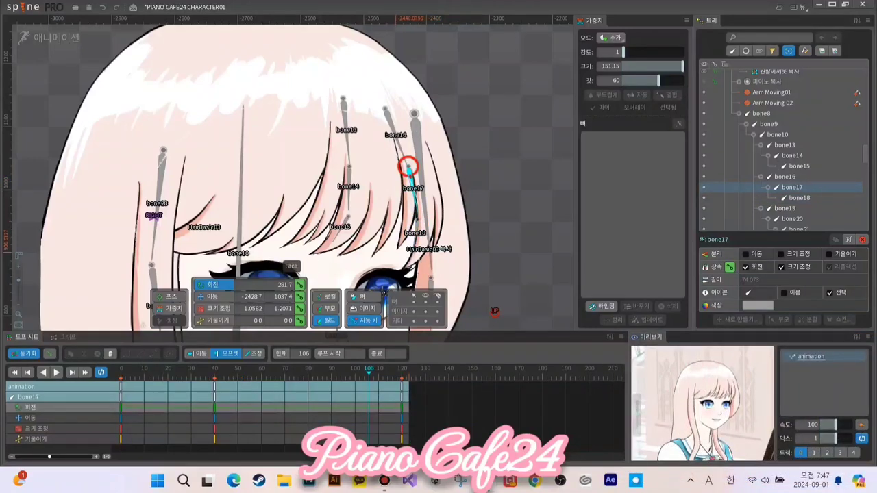
drag(493, 423, 145, 387)
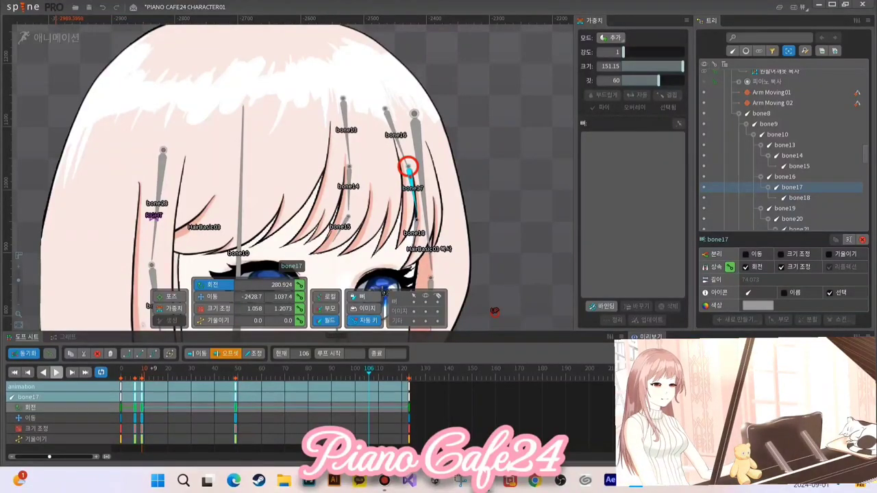
key(space)
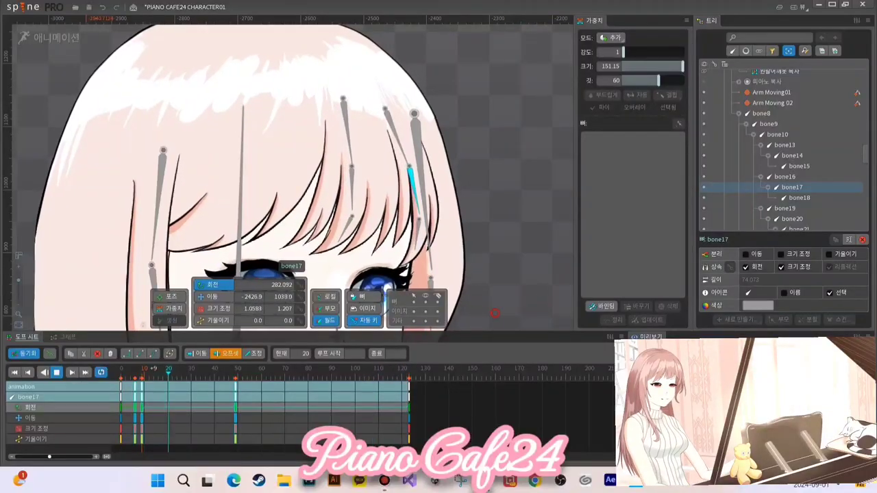
click(56, 373)
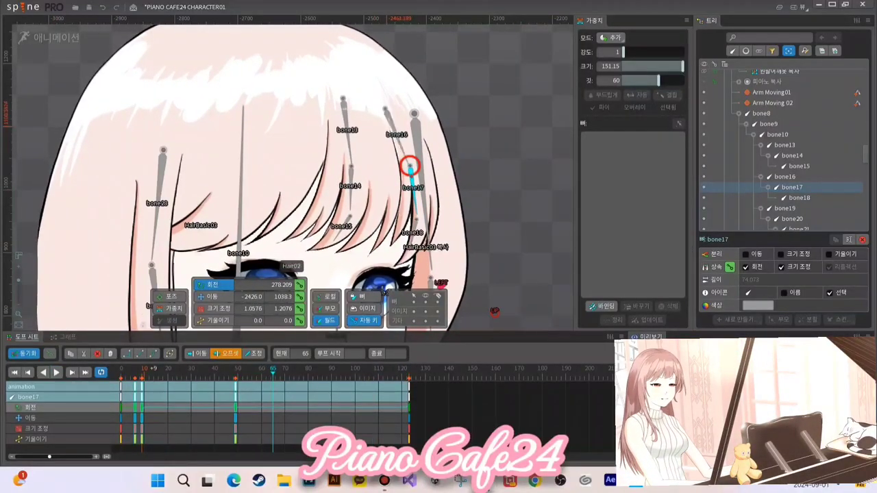
Step: At frame 40, rotate bone16 to about 296.6 and key it, and review the whole head's hair motion in playback
click(384, 108)
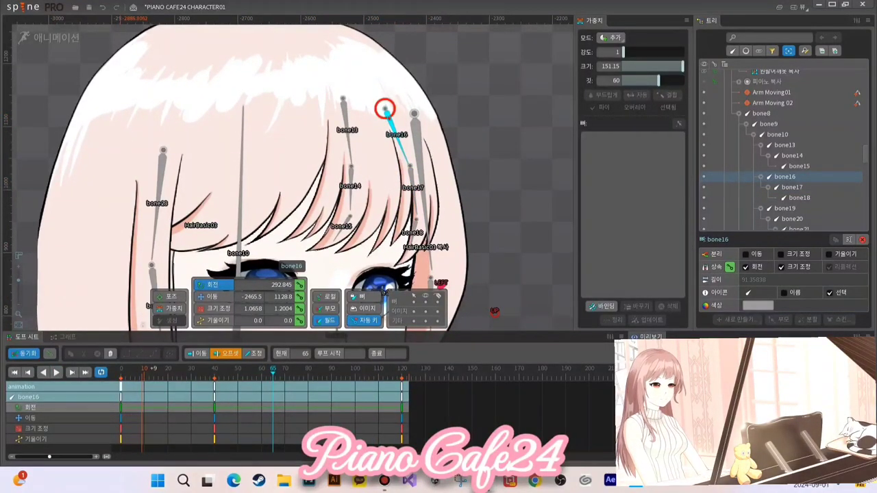
double_click(122, 388)
click(214, 387)
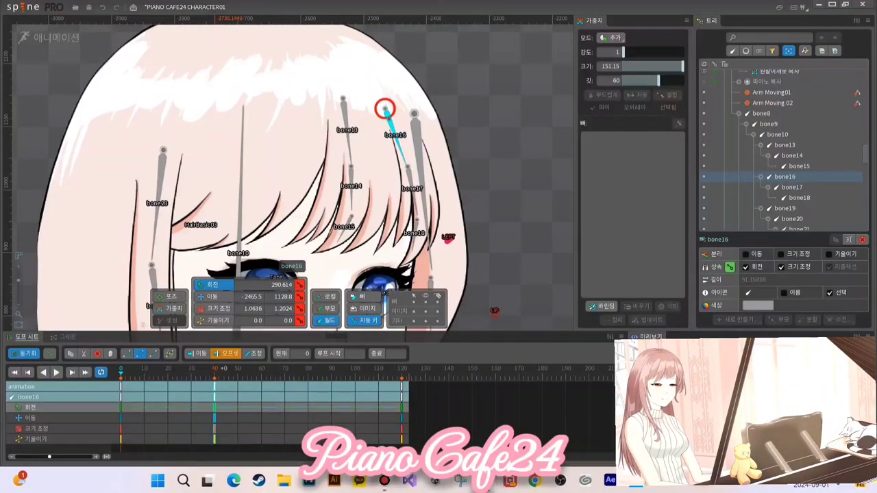
double_click(215, 387)
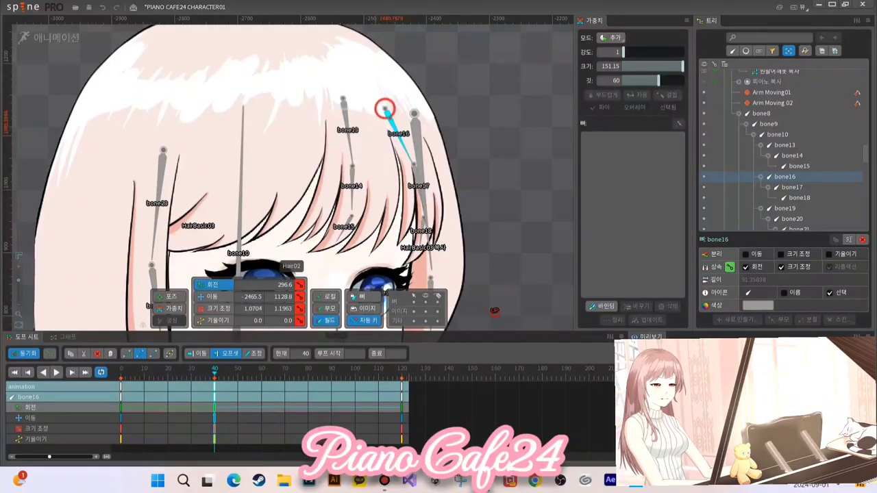
click(56, 373)
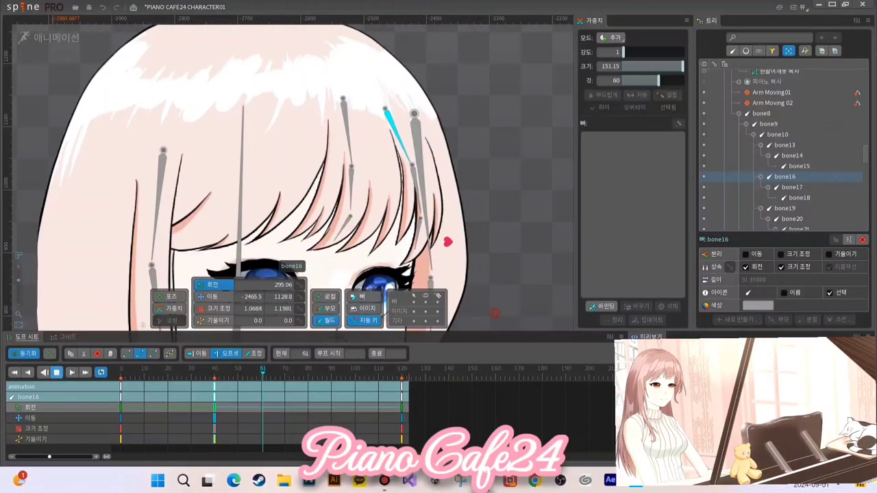
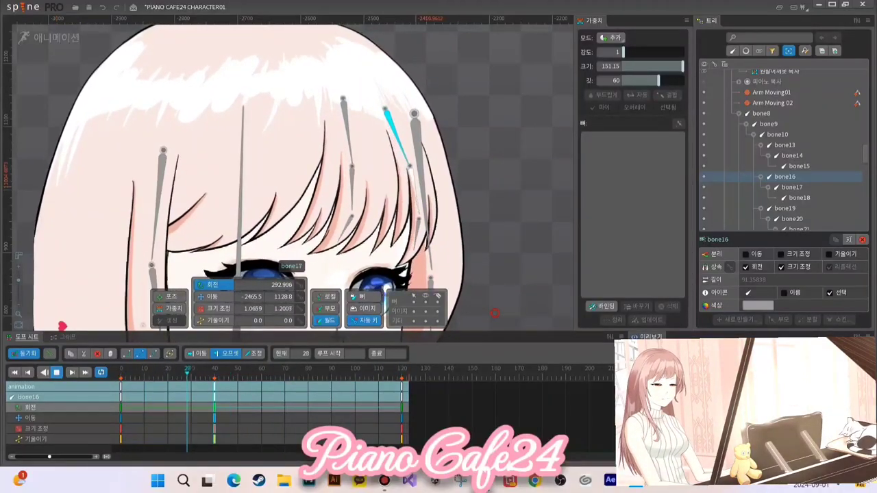
scroll(428, 178, down, 5)
drag(377, 171, 485, 164)
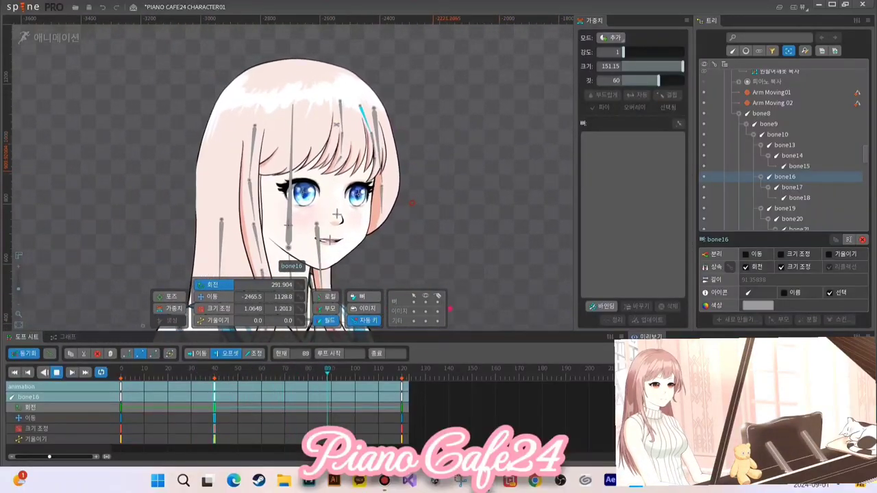
Step: Review the bangs and whole-head hair motion in looping playback at several zoom levels, toggling bone visibility, and stop the playback
scroll(434, 172, down, 3)
drag(433, 171, 458, 161)
scroll(436, 170, up, 4)
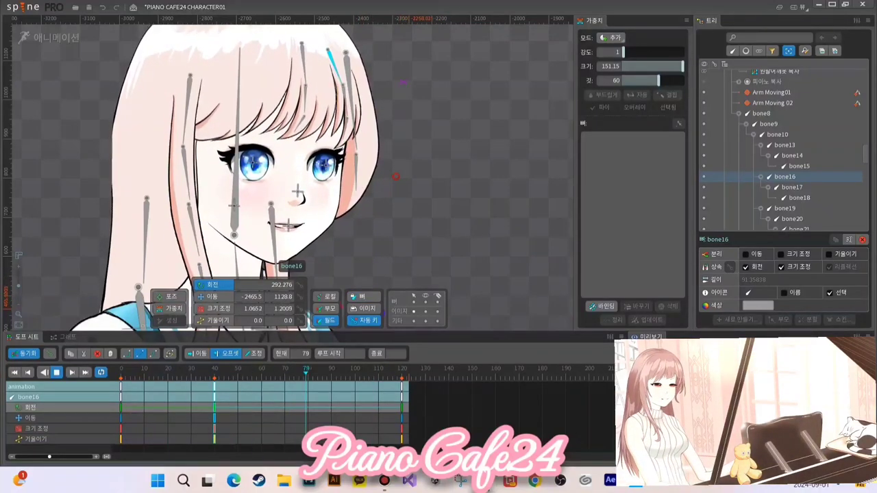
click(425, 302)
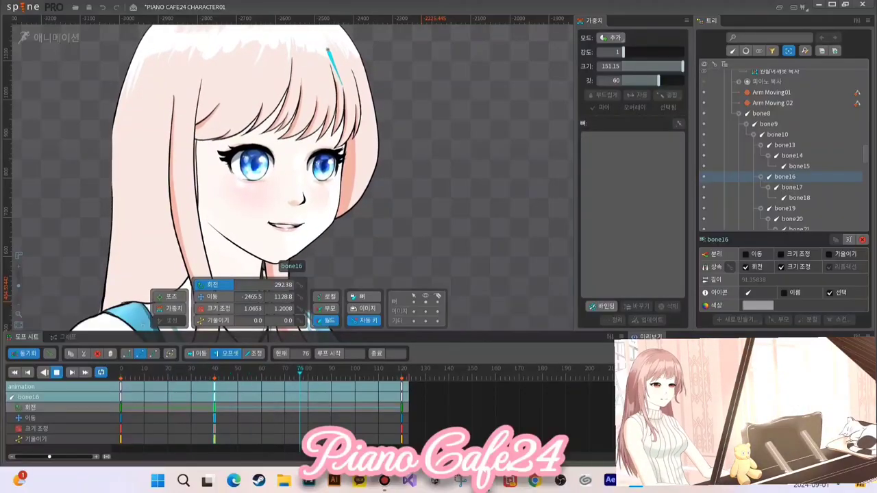
scroll(436, 288, down, 5)
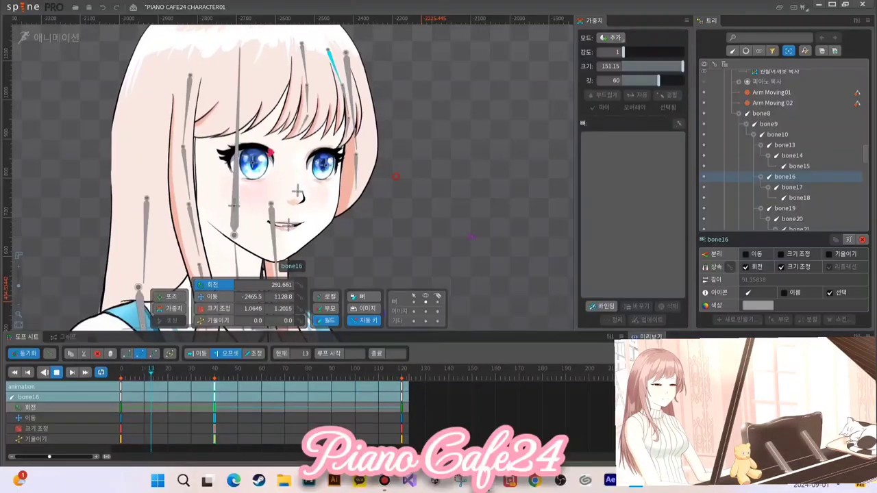
scroll(382, 175, up, 5)
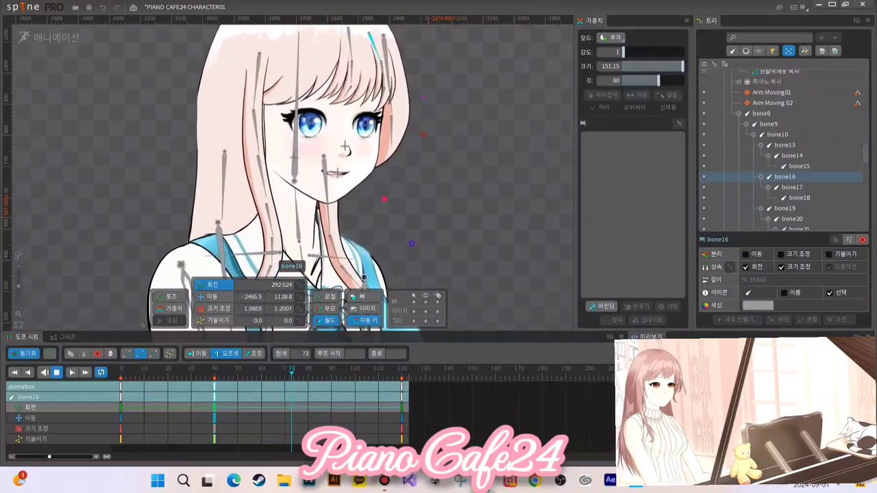
drag(403, 175, 413, 233)
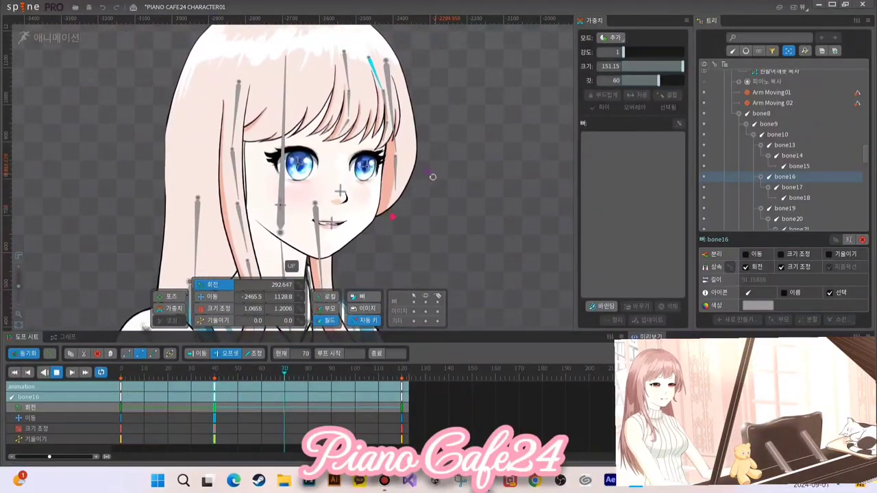
drag(433, 177, 471, 237)
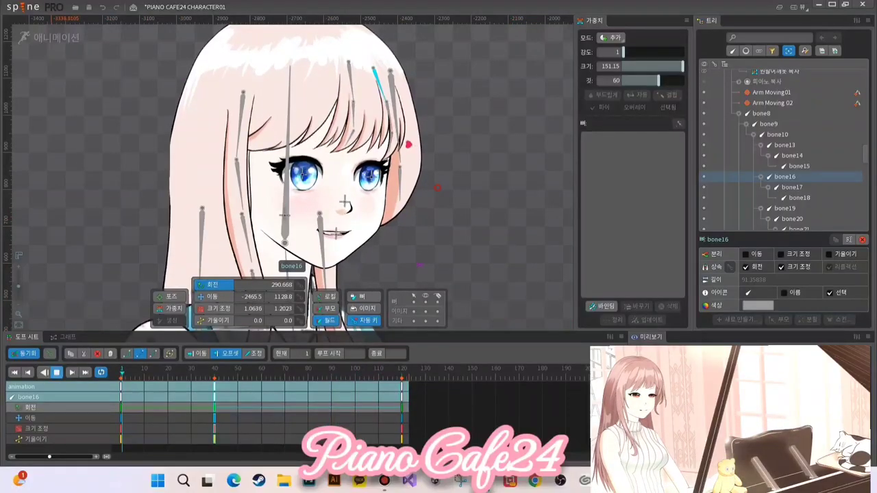
click(56, 373)
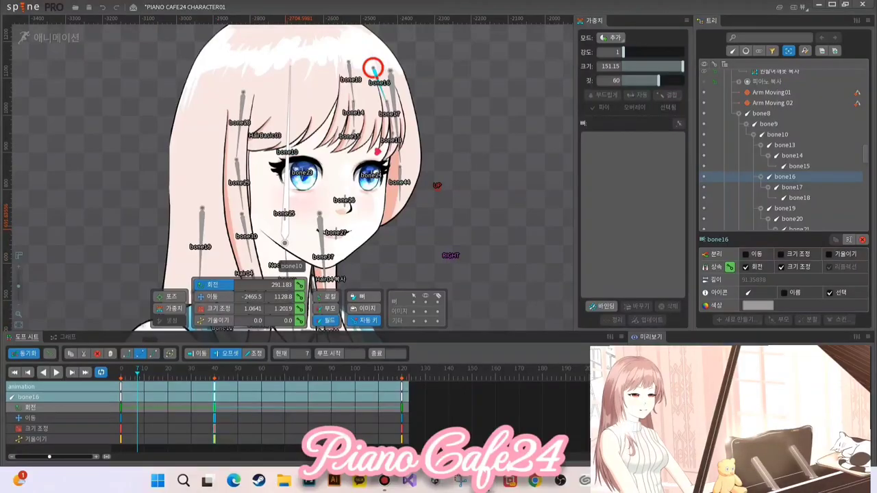
Step: Select bone10 and key all of its transforms at frame 0
click(285, 242)
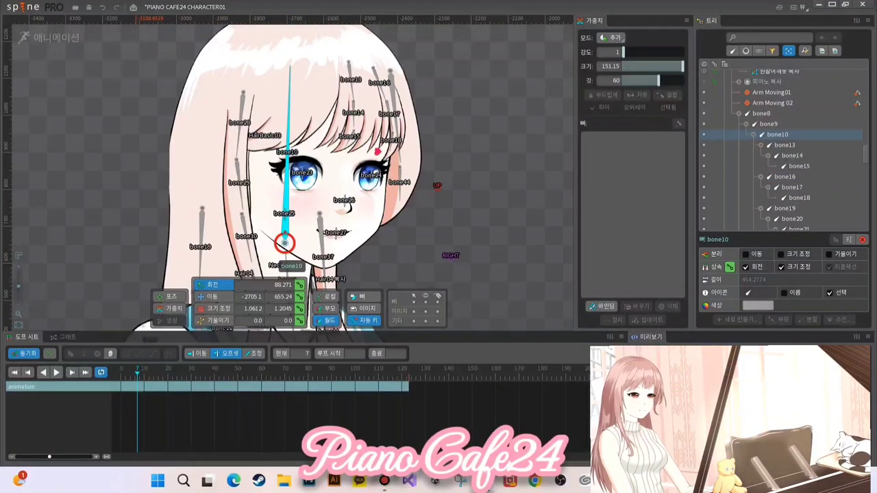
drag(137, 371, 120, 371)
key(k)
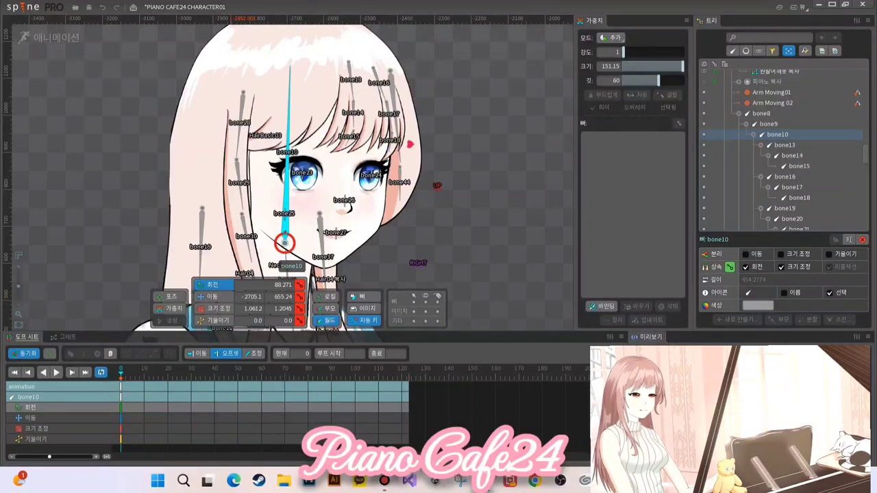
Step: At frame 49, rotate bone10 to about 85.3 and key its rotation, translation, scale and shear
click(237, 371)
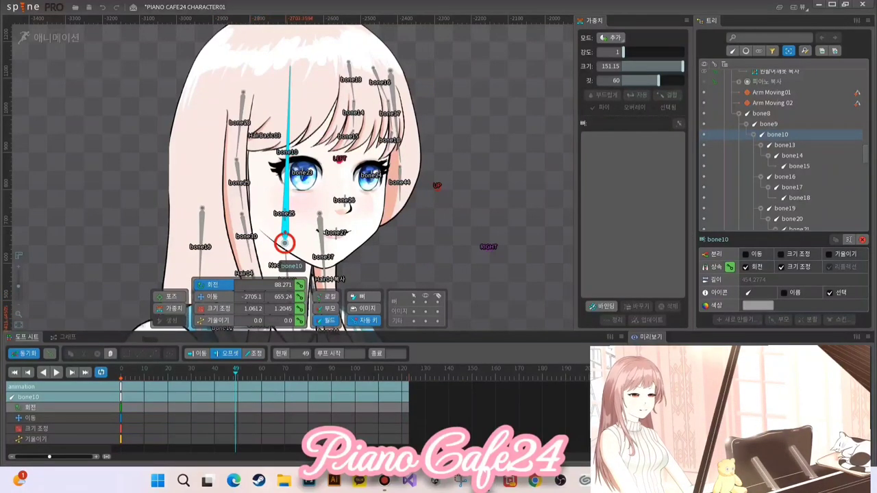
drag(288, 237, 281, 259)
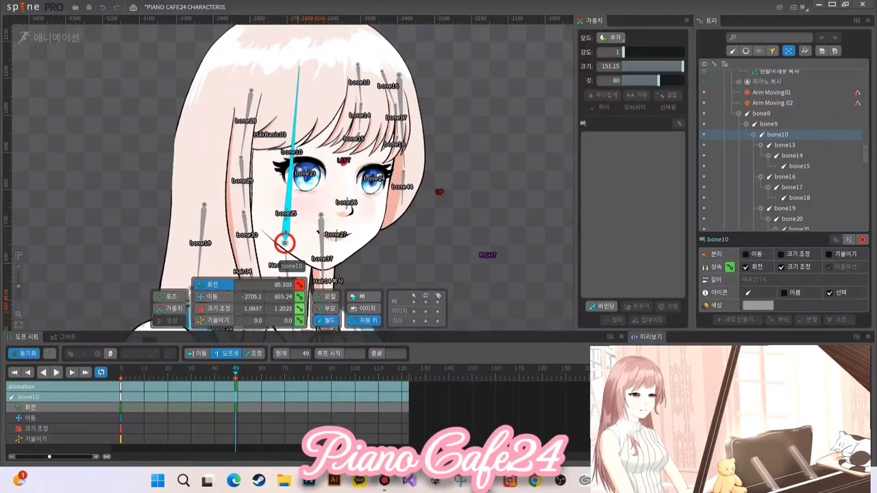
click(300, 297)
click(300, 309)
click(300, 321)
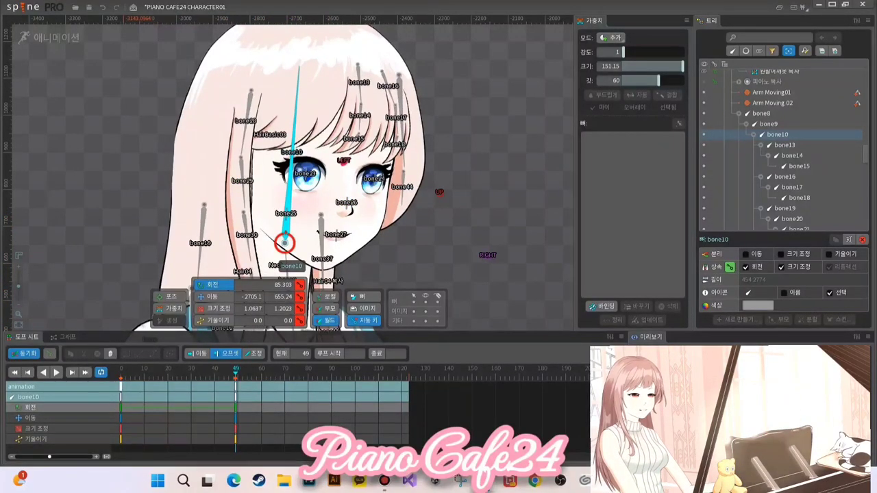
double_click(121, 388)
key(k)
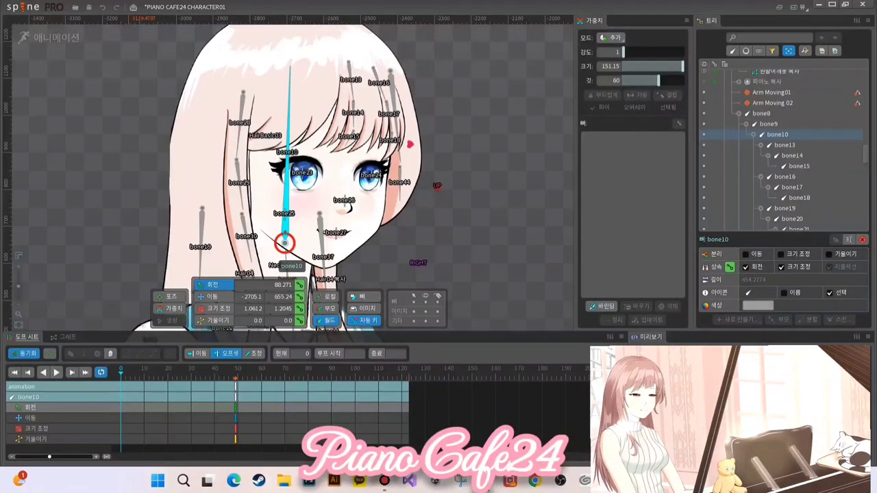
key(ctrl+z)
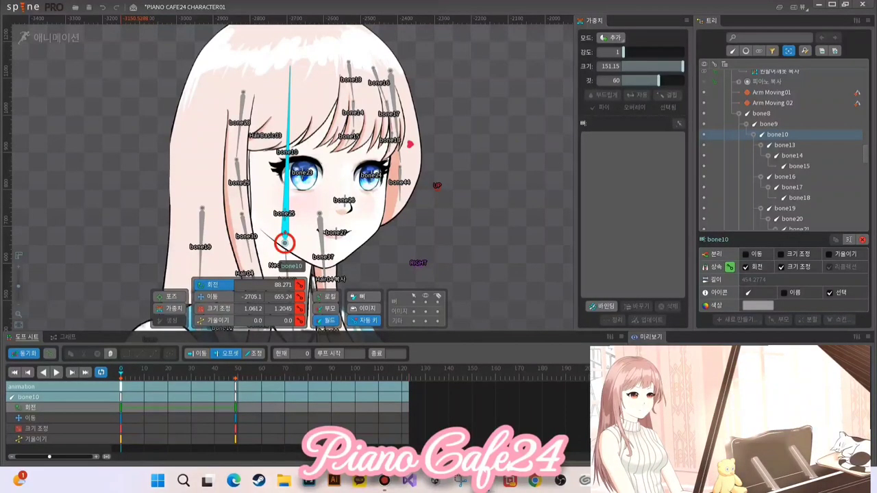
Step: Copy bone10's frame 0 keys to frame 120
click(121, 389)
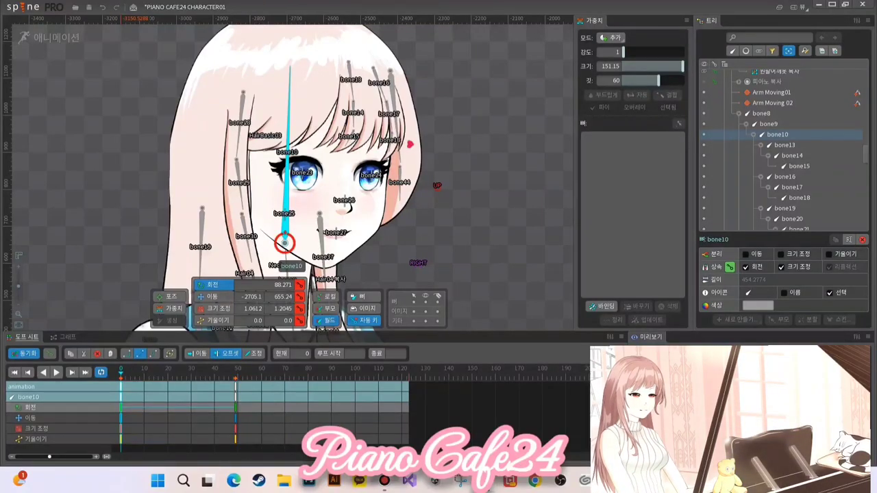
click(411, 370)
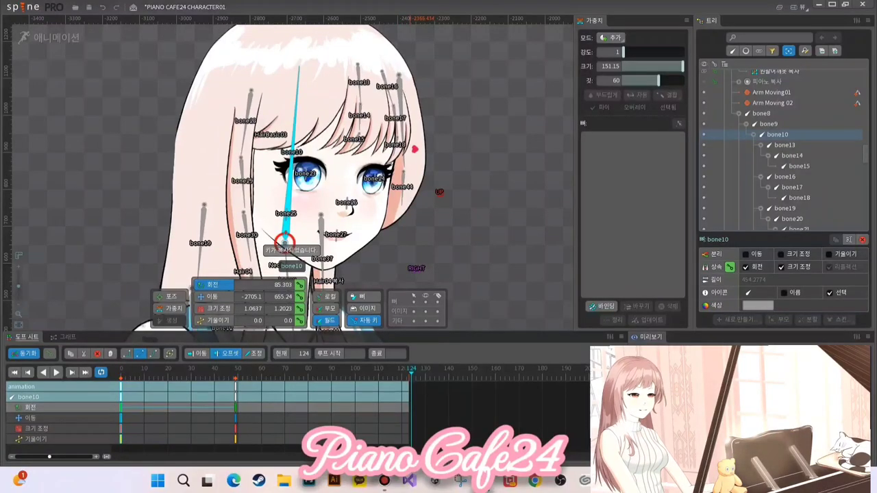
click(404, 371)
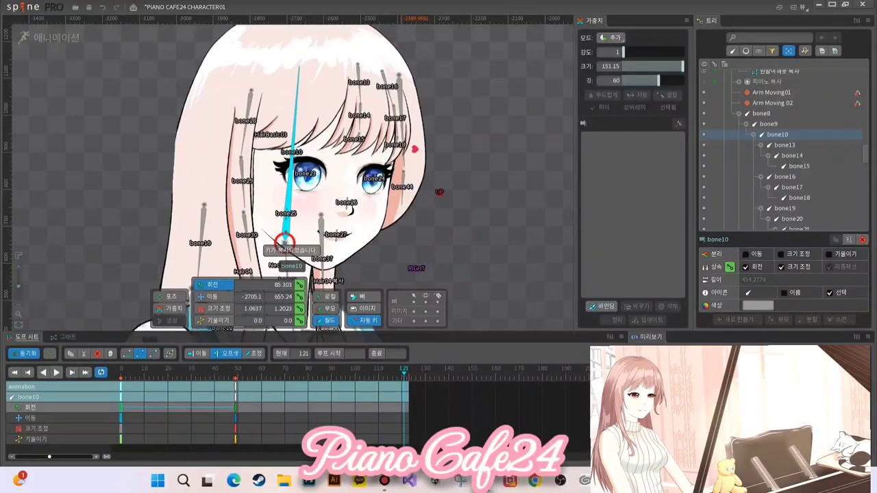
key(ctrl+v)
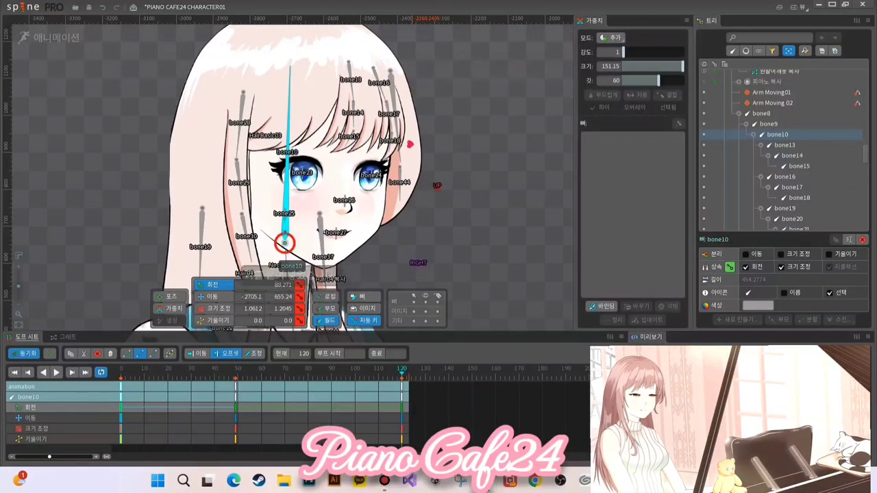
Step: Select all of bone10's keys, switch them to Bezier curves, and play back the head motion before stopping
drag(447, 388, 110, 388)
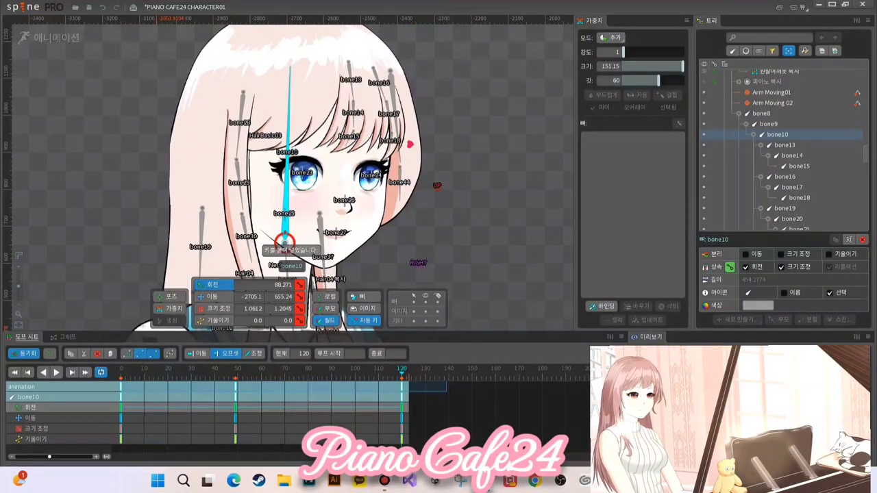
key(space)
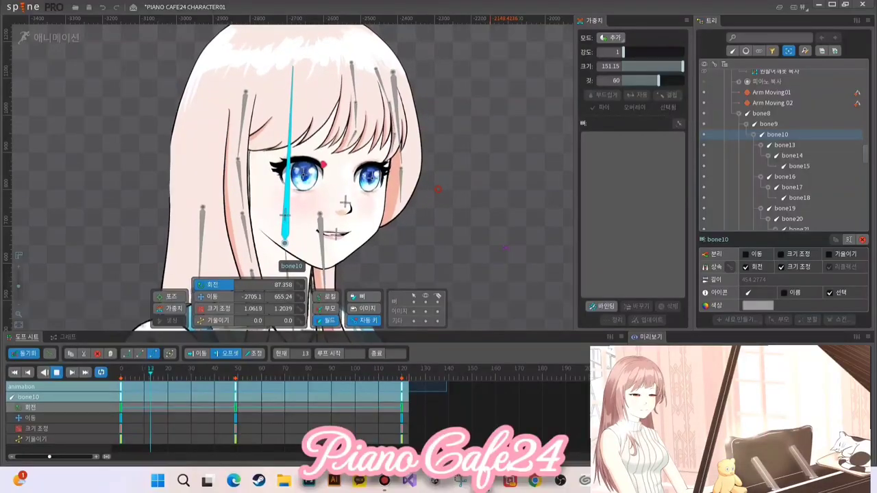
key(d)
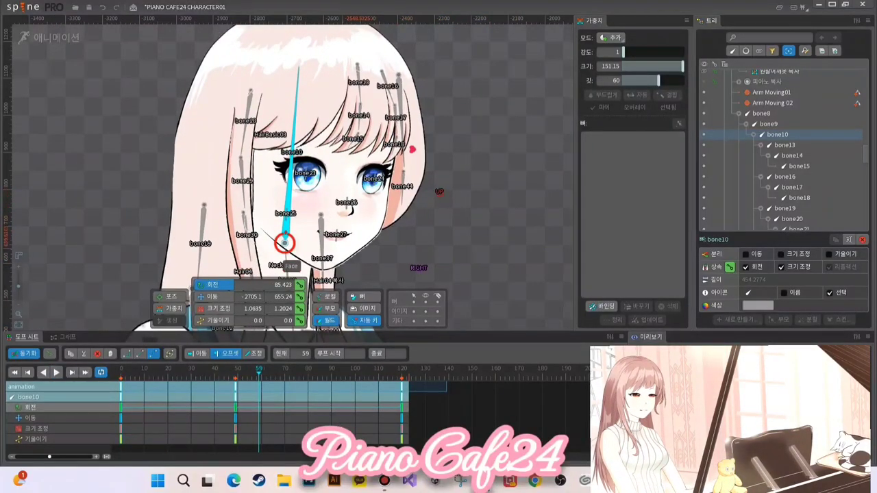
Step: Activate the Translate tool and select the RIGHT control bone under bone10, checking the LEFT control bone first
key(v)
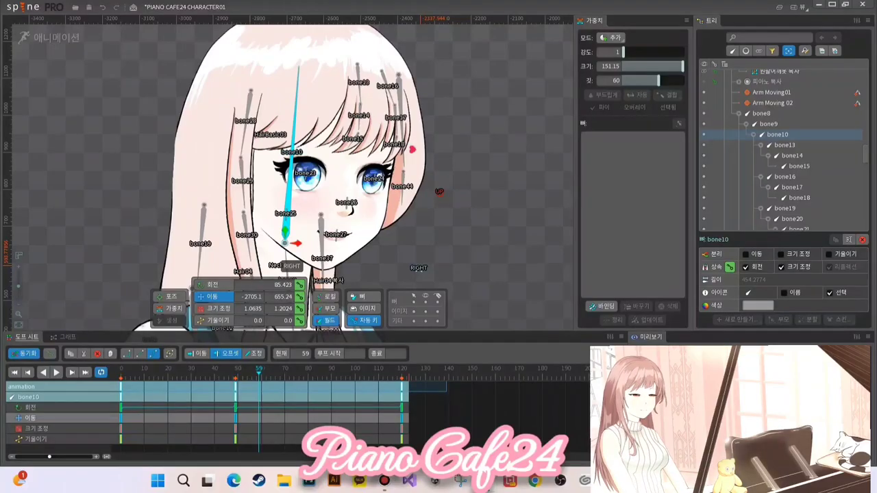
scroll(436, 197, up, 2)
scroll(426, 246, down, 1)
drag(426, 246, 392, 207)
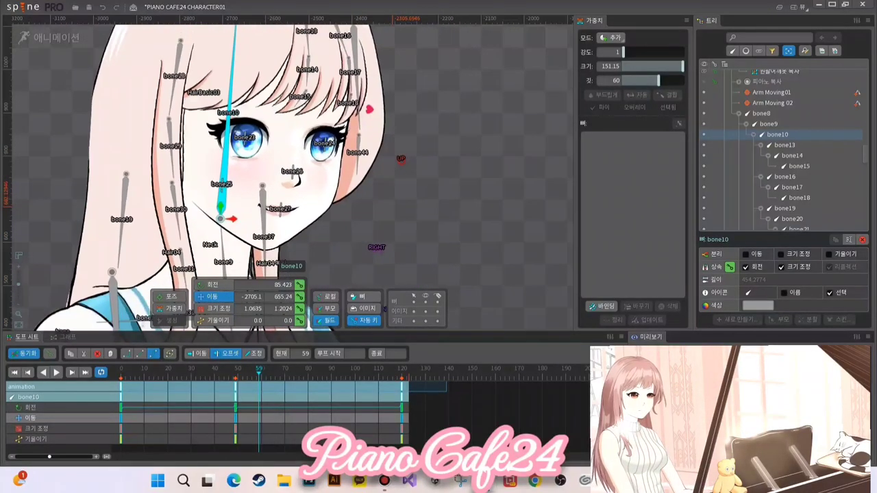
scroll(788, 175, up, 5)
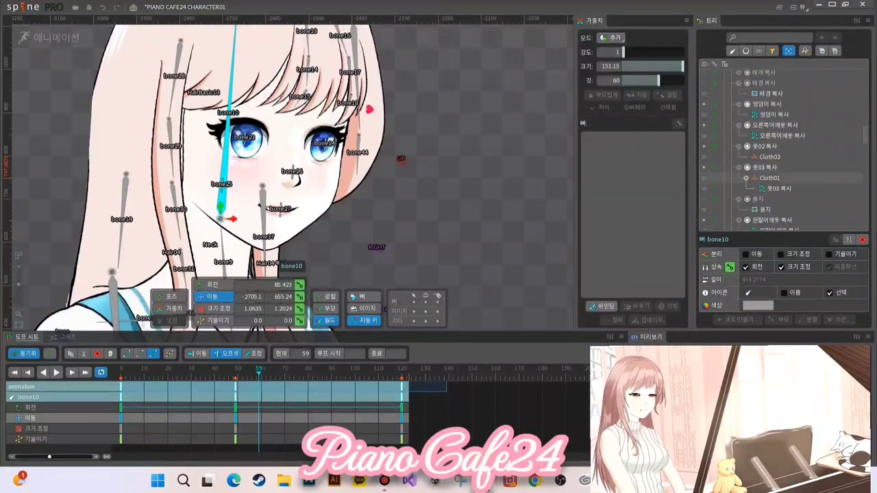
scroll(788, 173, down, 5)
scroll(781, 151, down, 5)
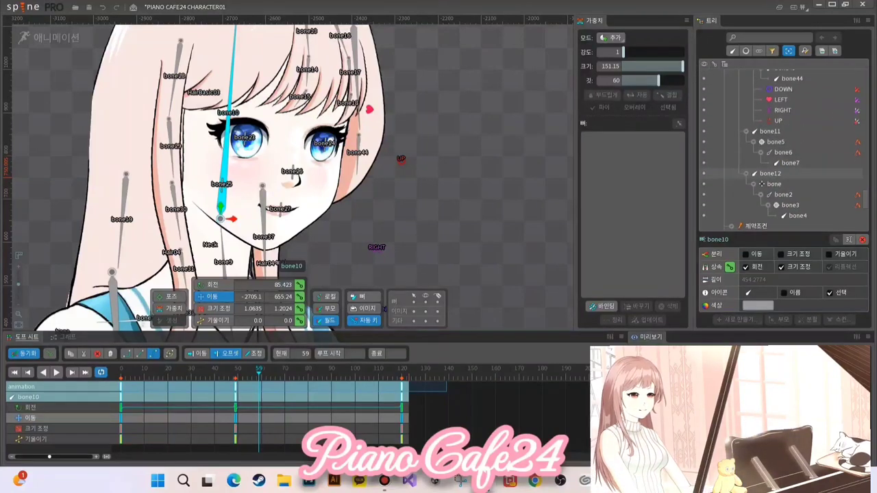
scroll(781, 171, up, 1)
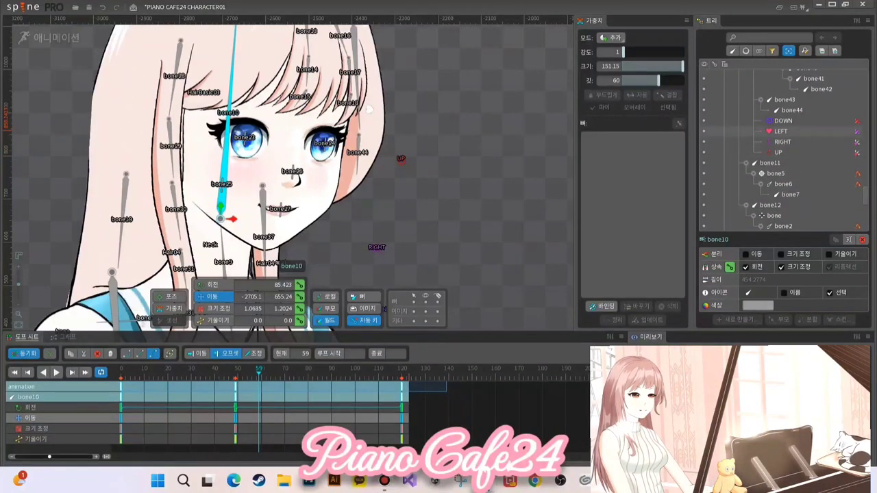
click(782, 131)
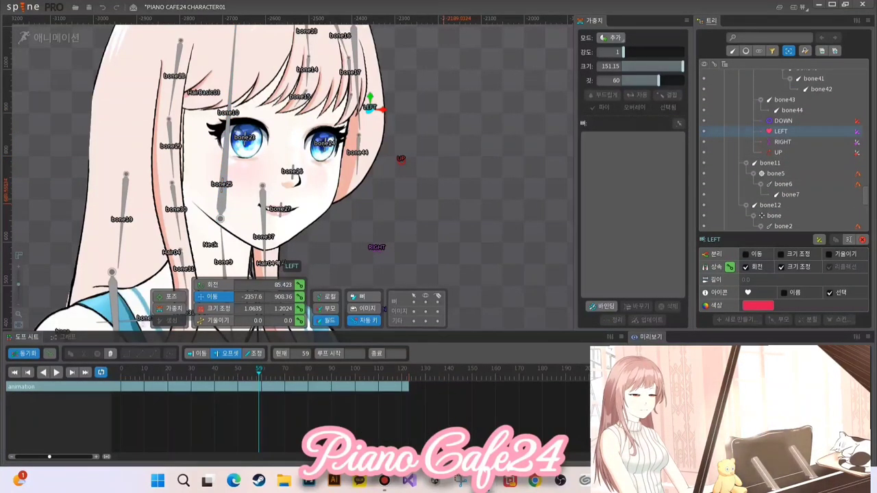
drag(455, 200, 516, 238)
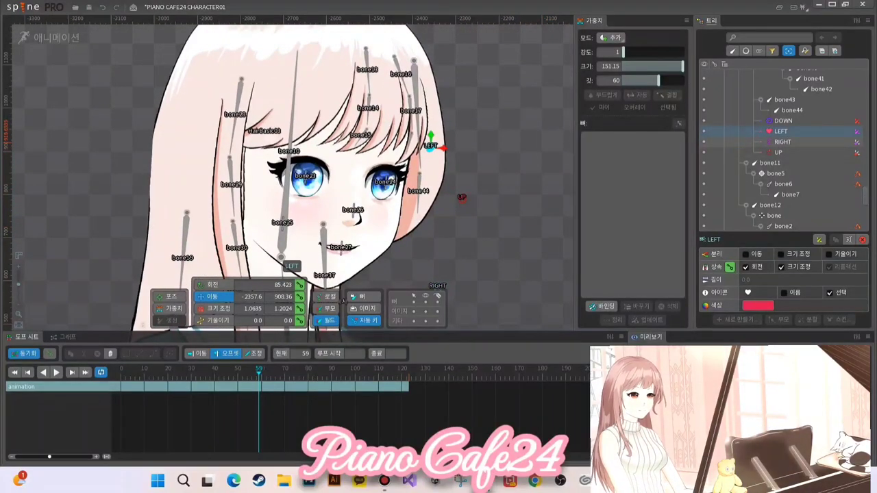
click(782, 142)
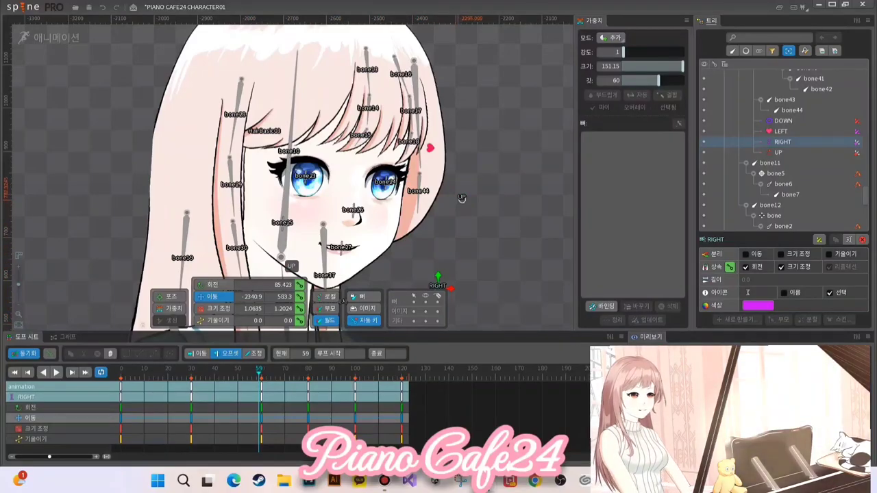
drag(475, 228, 482, 215)
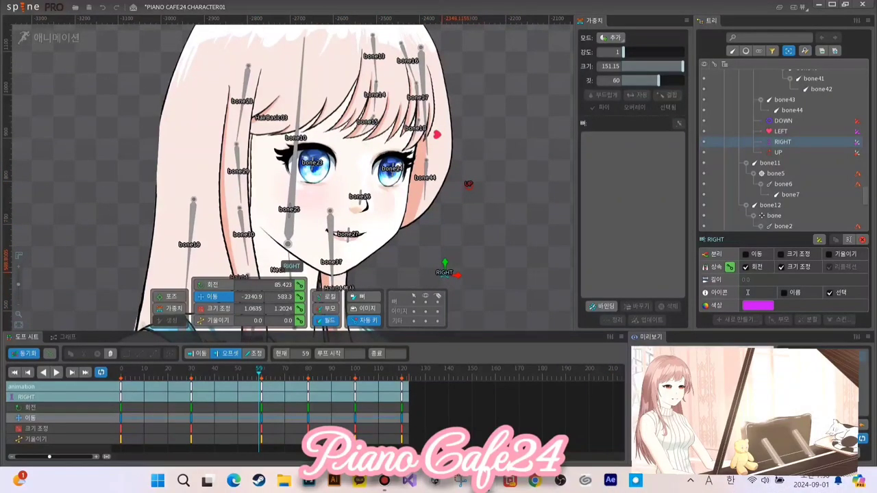
Step: At frame 30, try several placements of the RIGHT control bone around the head to test the face turn
double_click(191, 387)
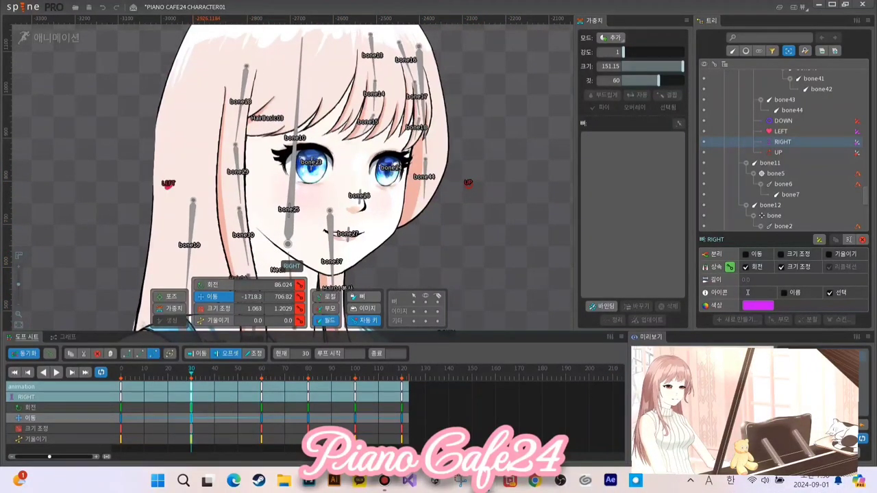
scroll(433, 225, down, 1)
scroll(421, 236, down, 2)
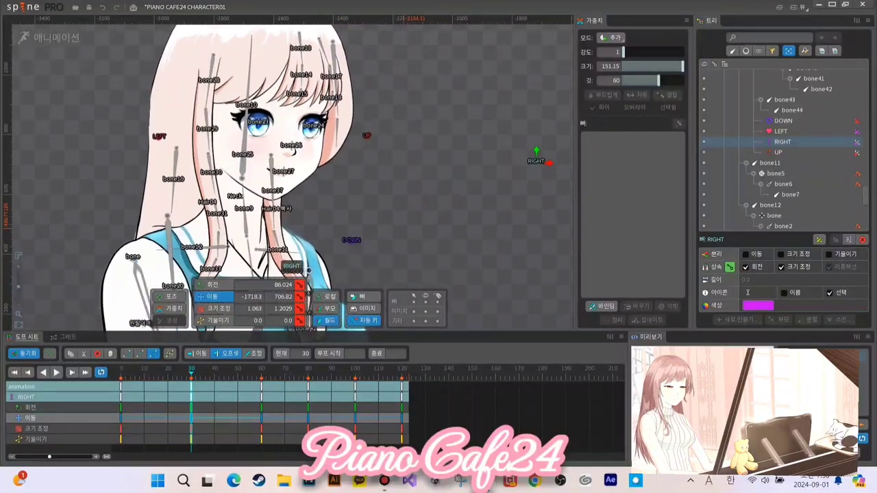
scroll(408, 245, up, 3)
scroll(407, 245, down, 4)
scroll(406, 245, up, 2)
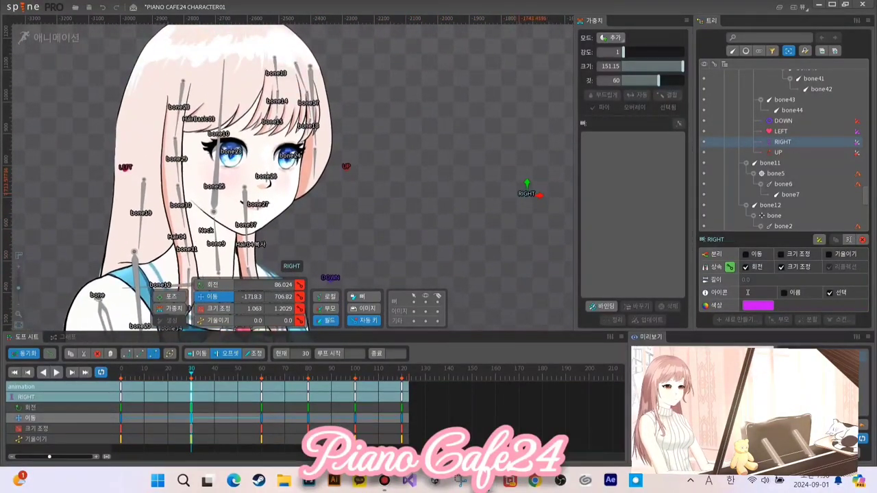
drag(541, 195, 468, 130)
drag(356, 58, 457, 293)
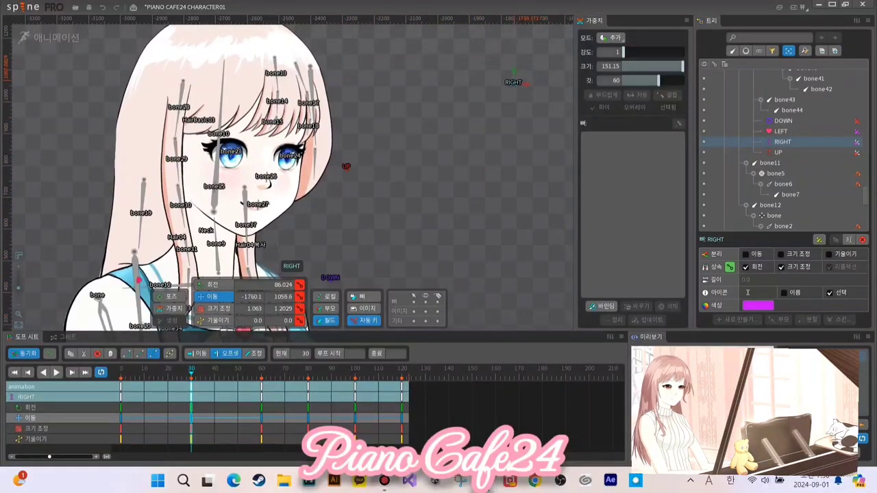
drag(67, 214, 38, 134)
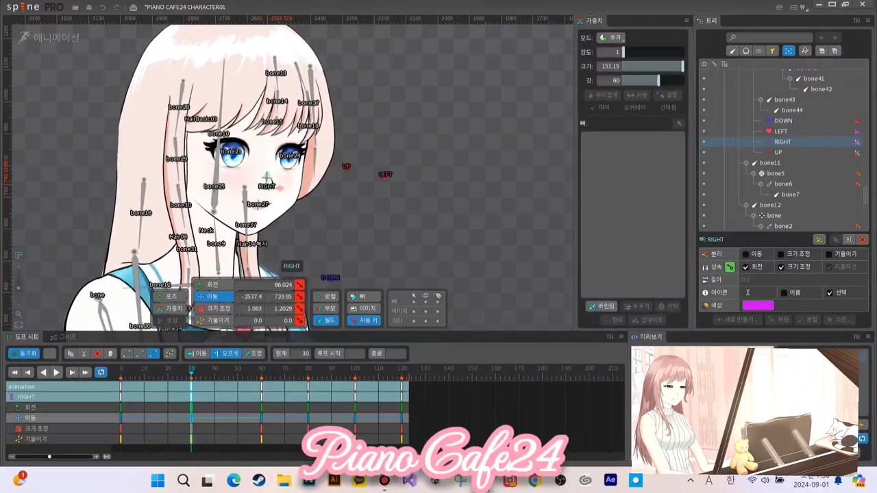
drag(478, 152, 358, 153)
drag(418, 259, 481, 271)
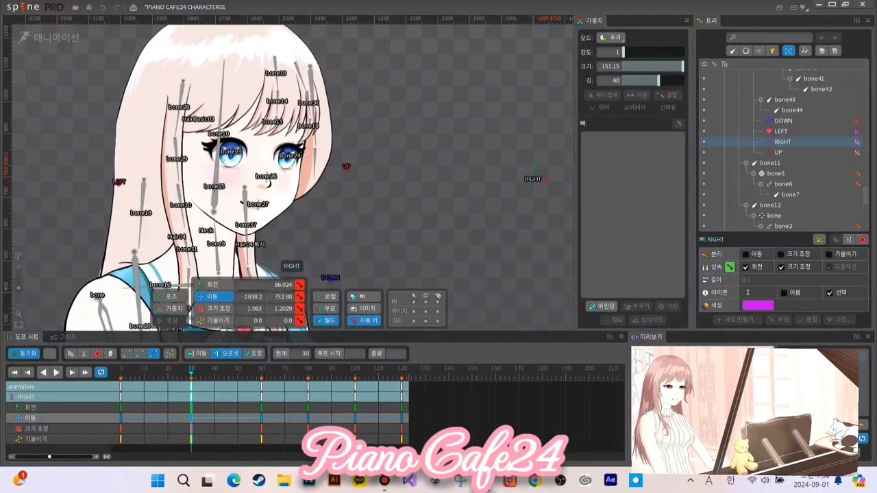
drag(493, 113, 453, 92)
drag(299, 255, 476, 139)
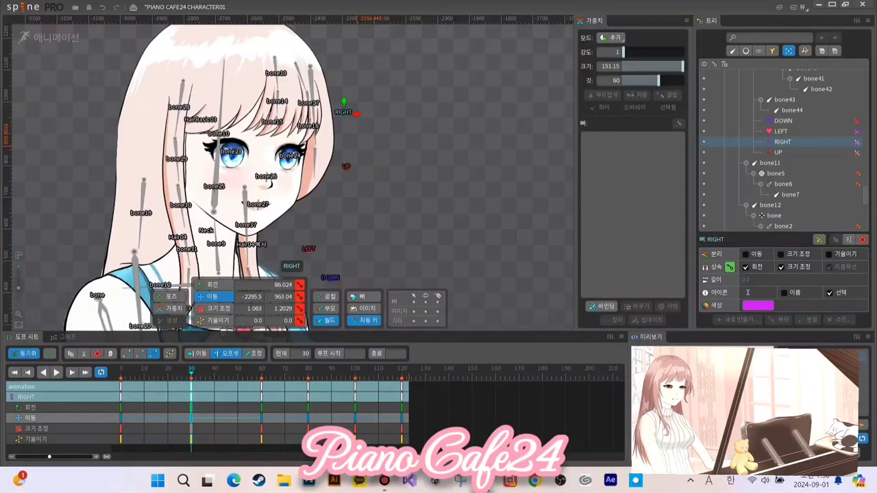
Step: Play back the looping animation, check the face movement up close, and stop playback
click(57, 372)
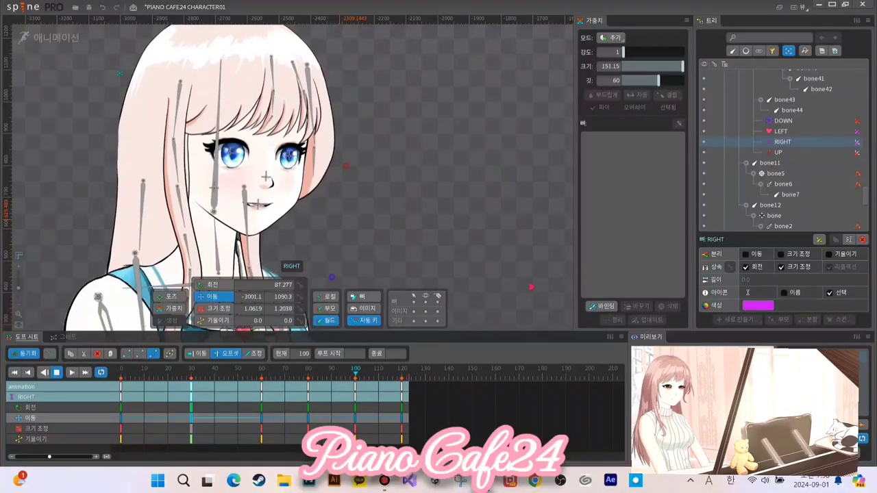
scroll(216, 159, up, 2)
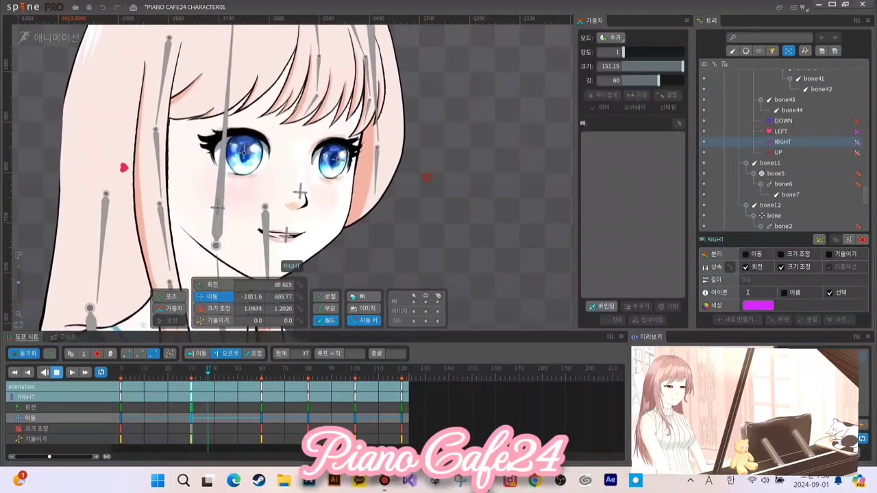
key(space)
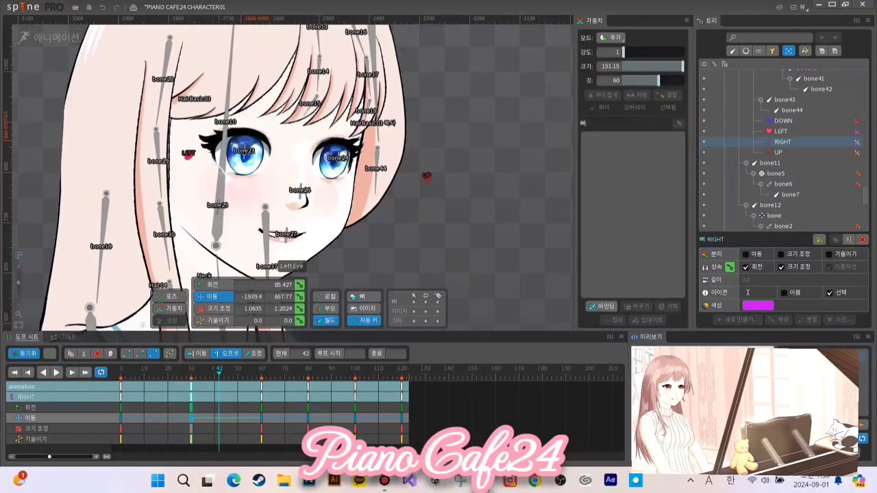
Step: Select the Left Eye mesh and examine its shape at several frames across the animation, ending at frame 49
click(237, 141)
scroll(236, 144, up, 2)
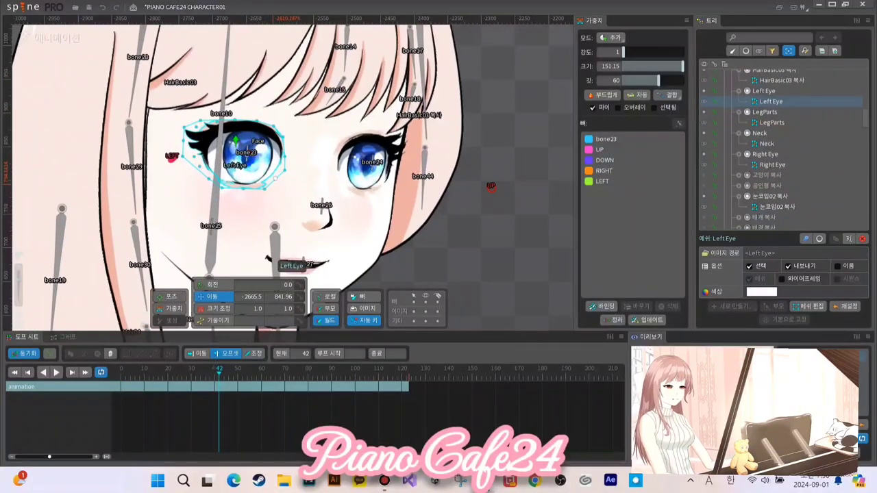
drag(219, 371, 112, 371)
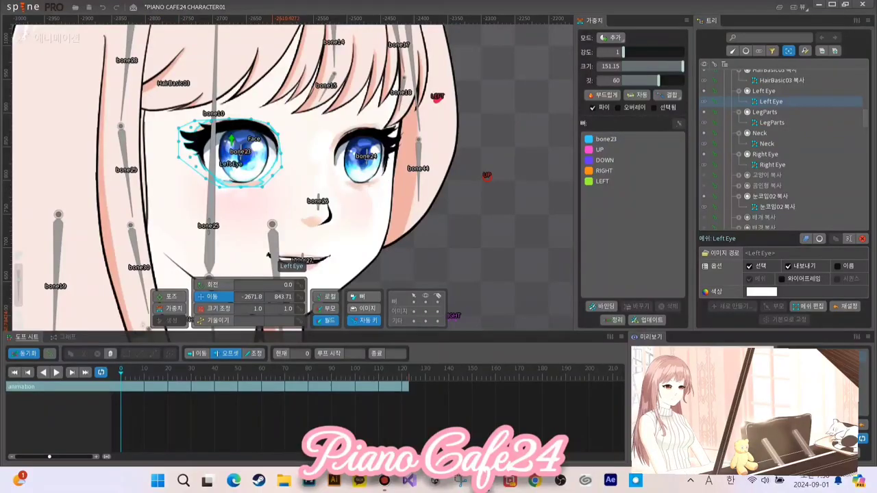
click(264, 371)
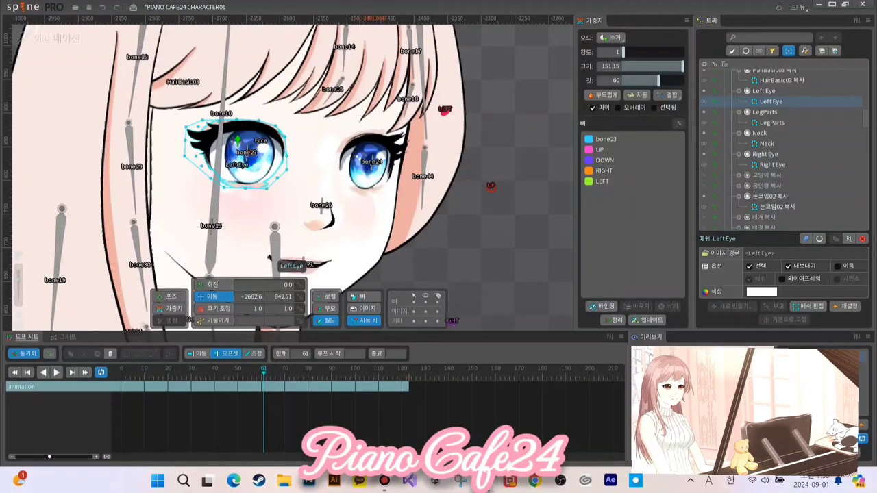
key(ctrl+Right)
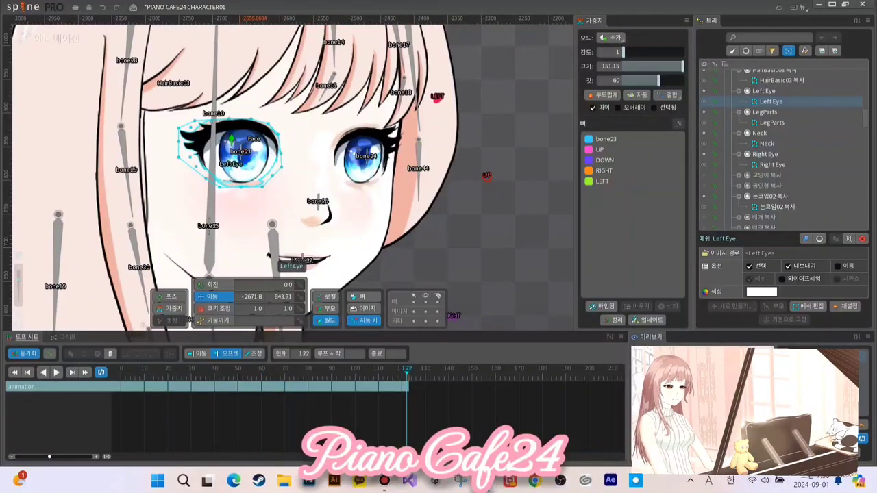
key(ctrl+Left)
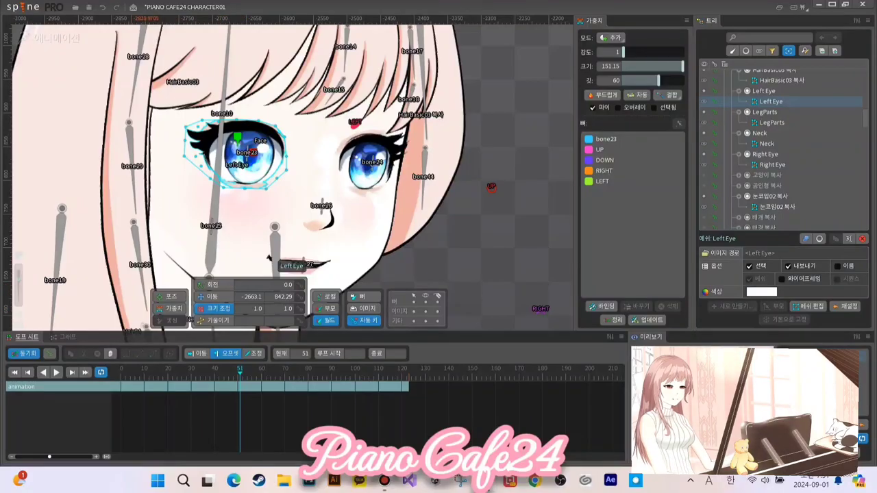
click(120, 371)
click(235, 370)
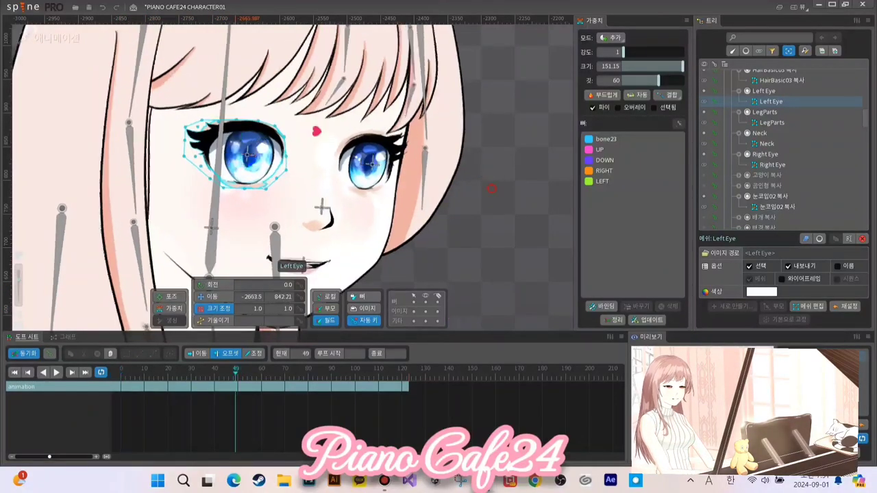
Step: Try scaling the Left Eye mesh vertically to 0.9184 at frame 49, compare it with frame 0, and undo the scaling
mouse_move(238, 137)
mouse_down()
mouse_move(238, 150)
mouse_move(251, 132)
mouse_up()
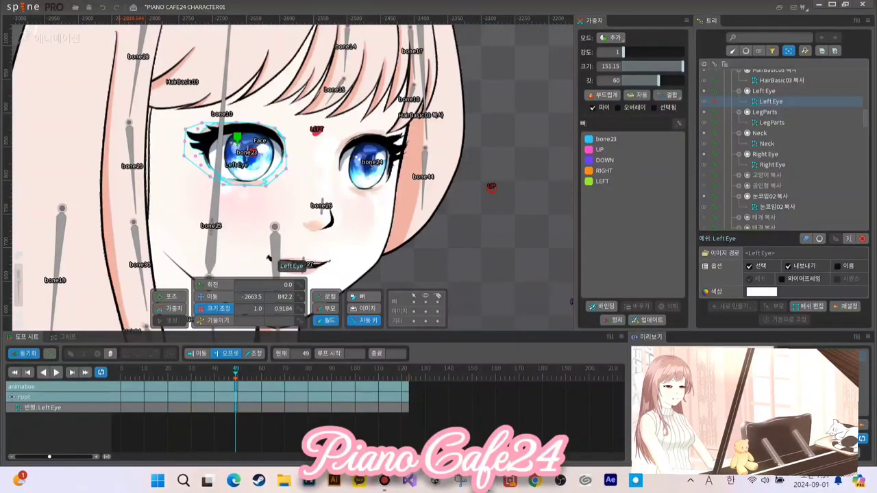
click(121, 372)
key(End)
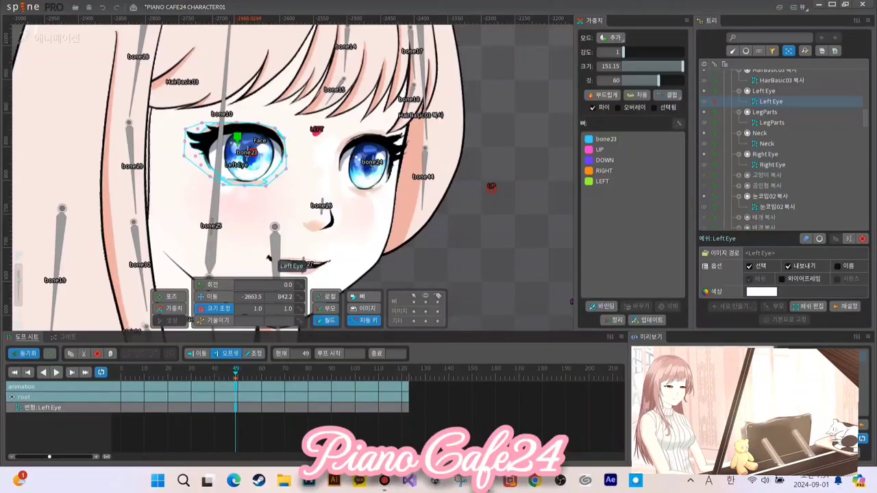
drag(236, 371, 311, 370)
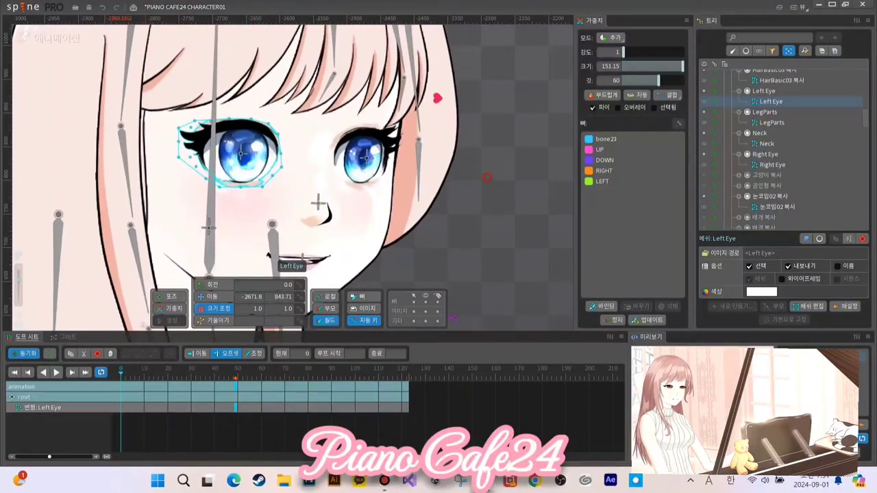
drag(121, 371, 235, 370)
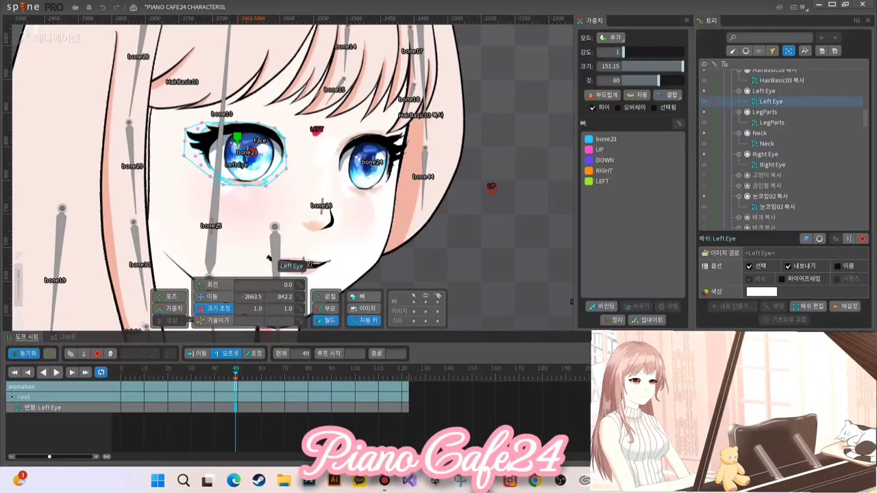
key(ctrl+z)
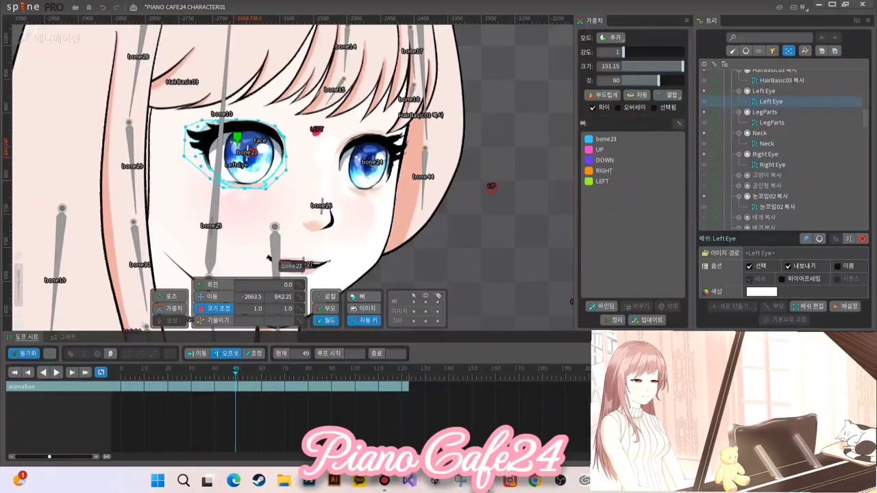
Step: Examine the Left Eye mesh and bone23 up close at frame 49, alternating the selection between them
scroll(269, 258, up, 2)
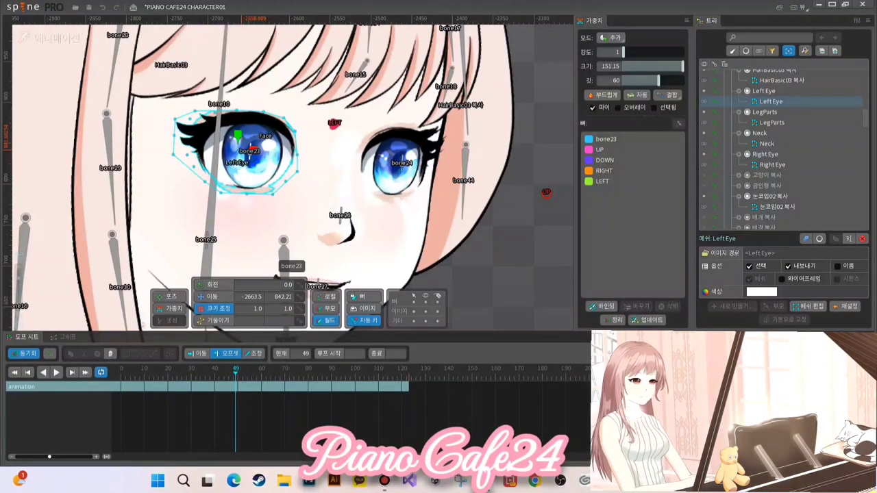
click(238, 135)
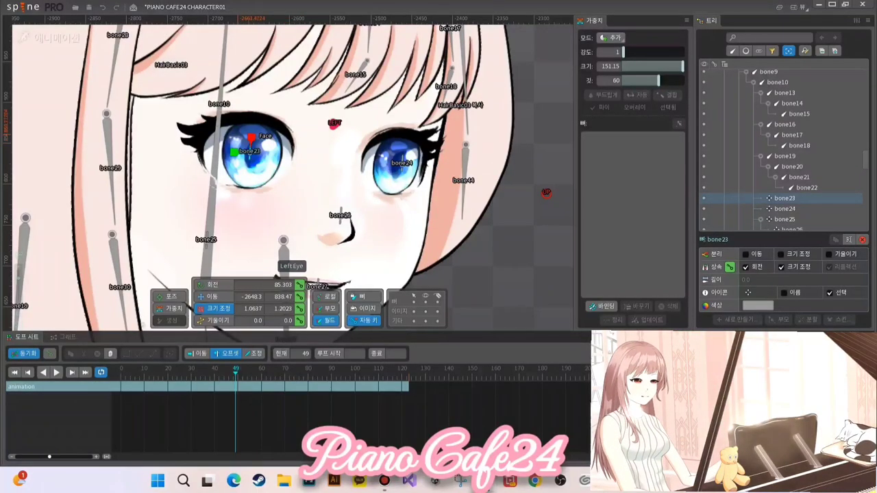
click(240, 158)
scroll(233, 155, up, 3)
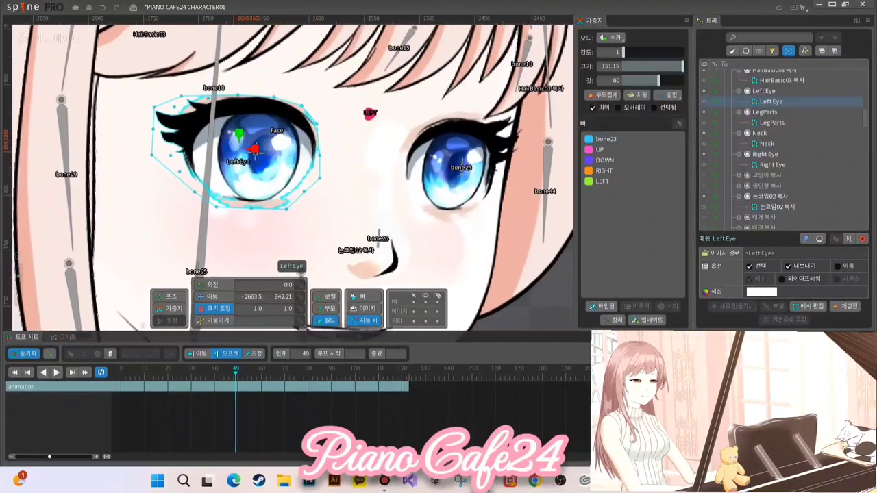
click(262, 150)
scroll(206, 124, down, 2)
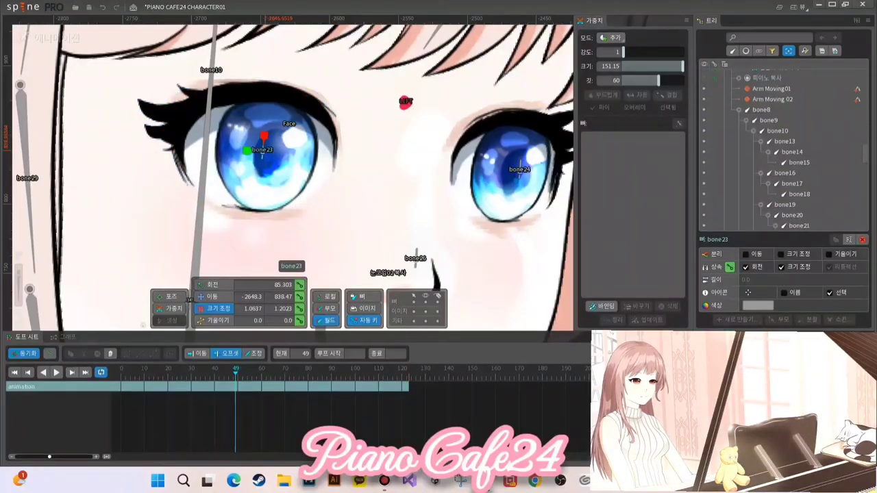
scroll(206, 137, up, 1)
scroll(288, 137, down, 2)
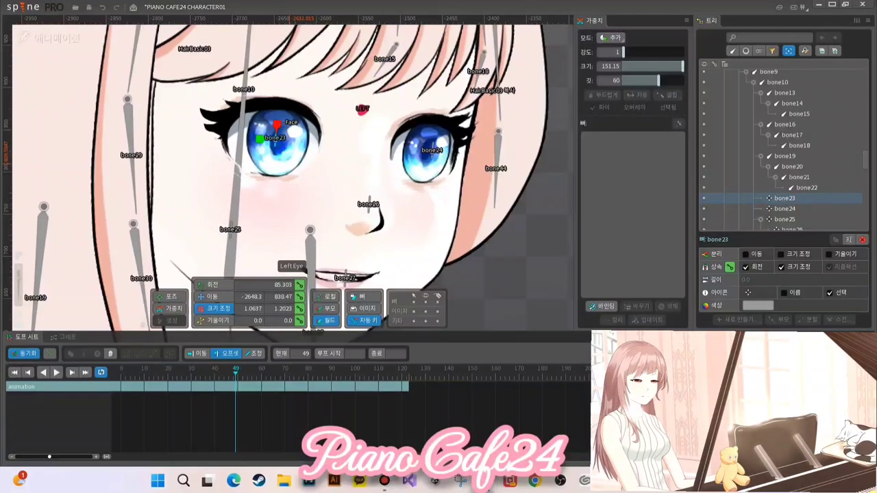
scroll(281, 144, up, 4)
scroll(274, 137, down, 3)
click(264, 96)
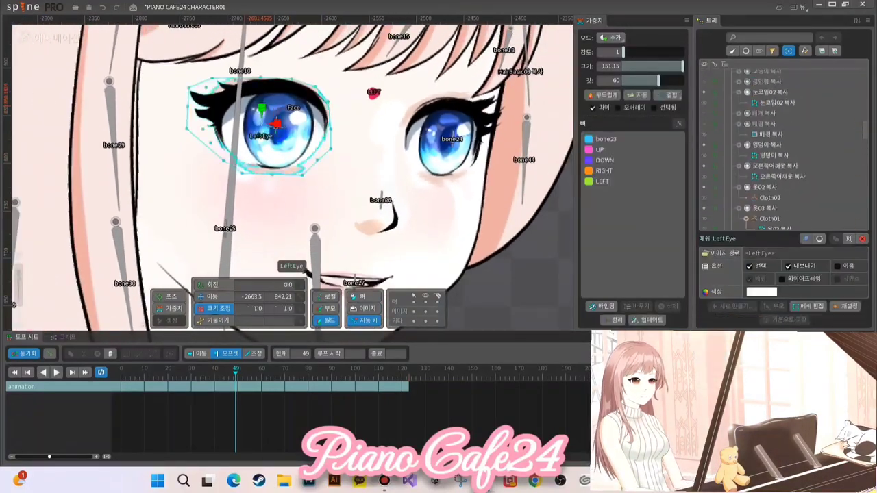
scroll(308, 137, up, 2)
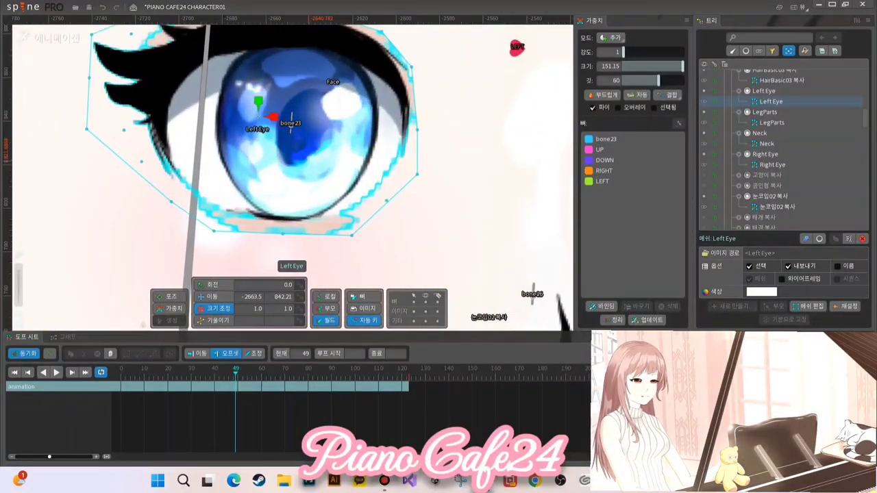
scroll(291, 125, down, 3)
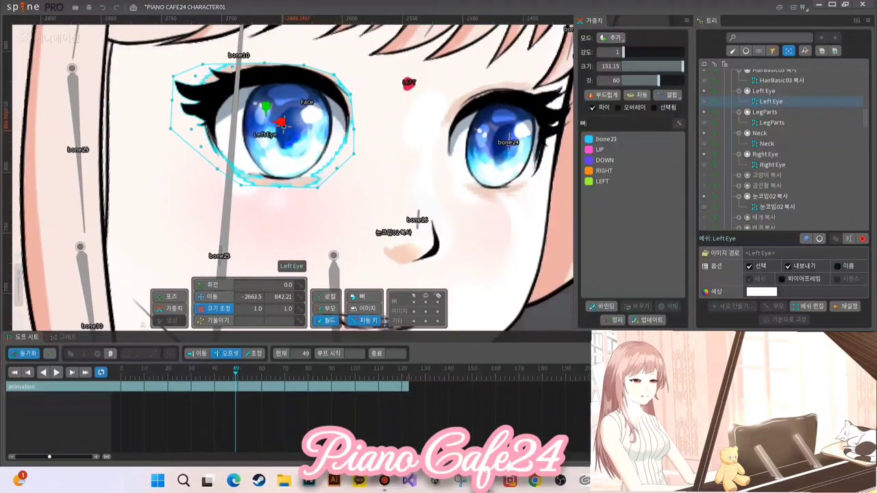
scroll(283, 125, up, 2)
Step: Select bone23, try translating it to -2644.0, 837.41 at frame 49, and undo the move
click(281, 122)
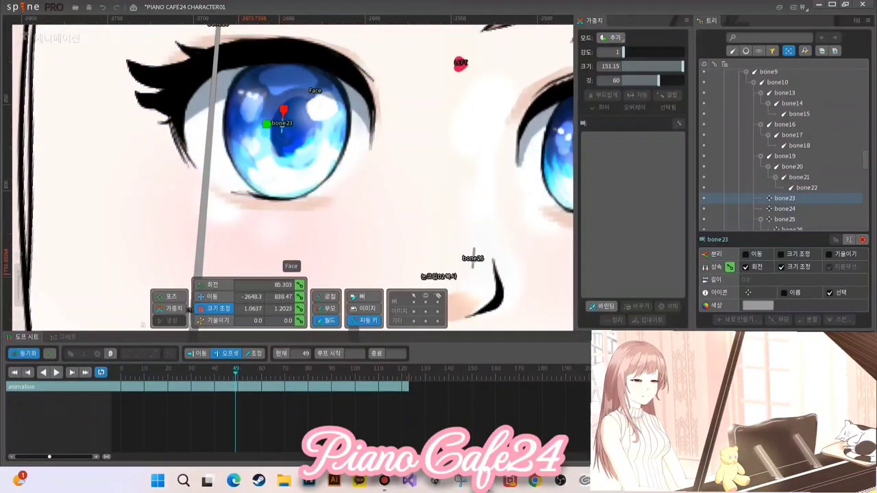
click(214, 296)
drag(283, 124, 283, 125)
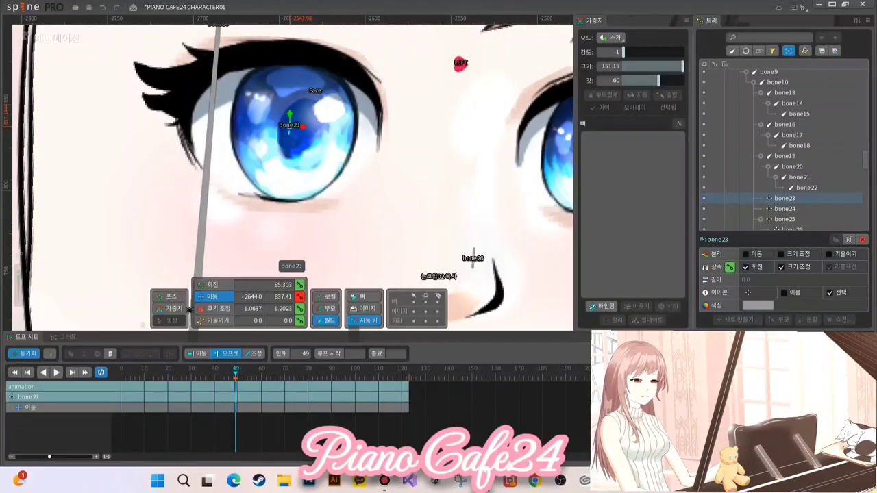
key(ctrl+z)
Step: Key bone23's scale at frame 0 and return to frame 49
scroll(302, 118, down, 3)
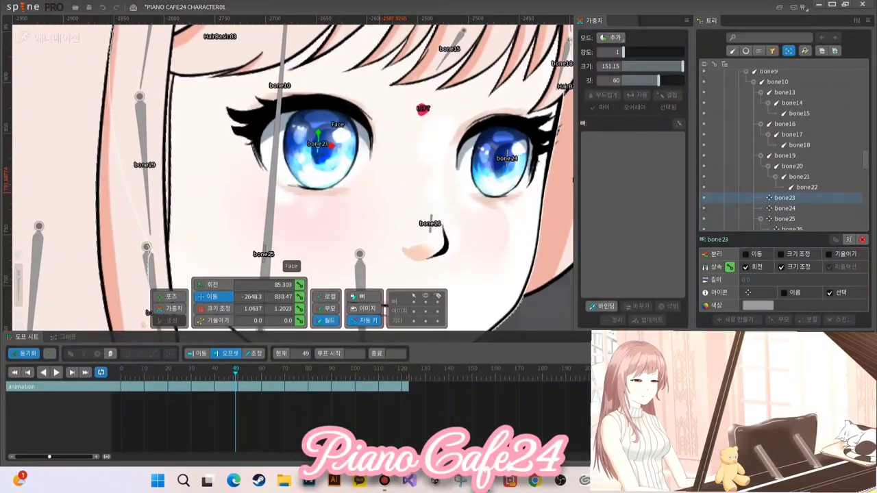
drag(236, 370, 122, 371)
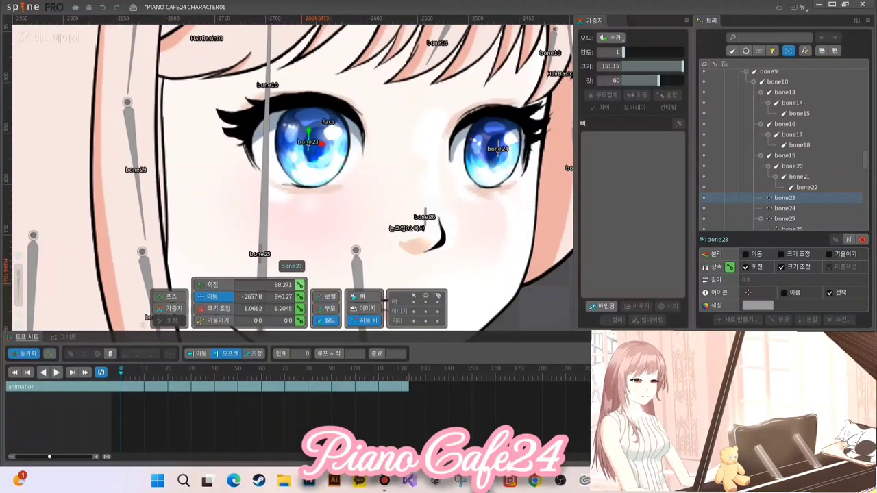
click(301, 309)
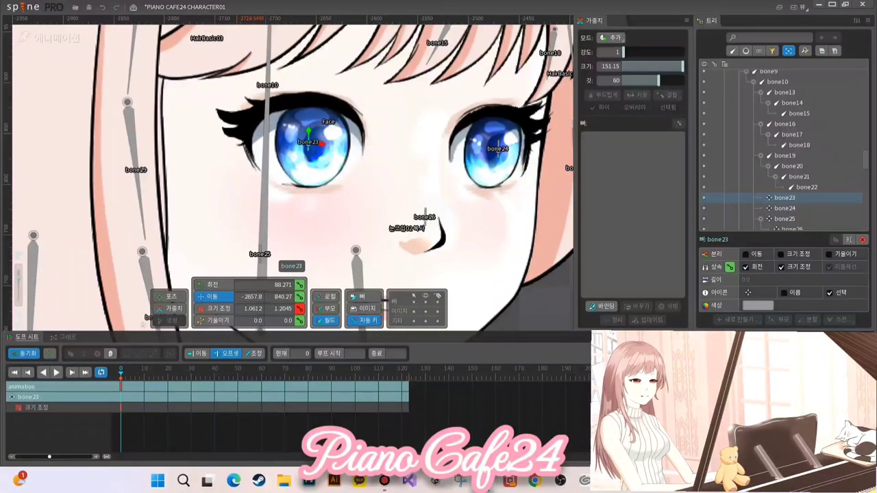
click(236, 370)
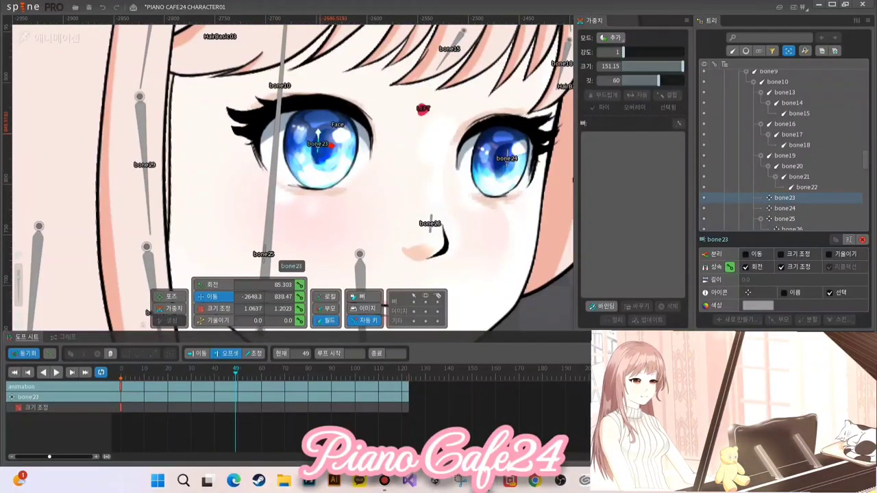
Step: Scale bone23 down vertically to 0.9729 at frame 49 and copy its frame 0 scale key to frame 120
click(221, 309)
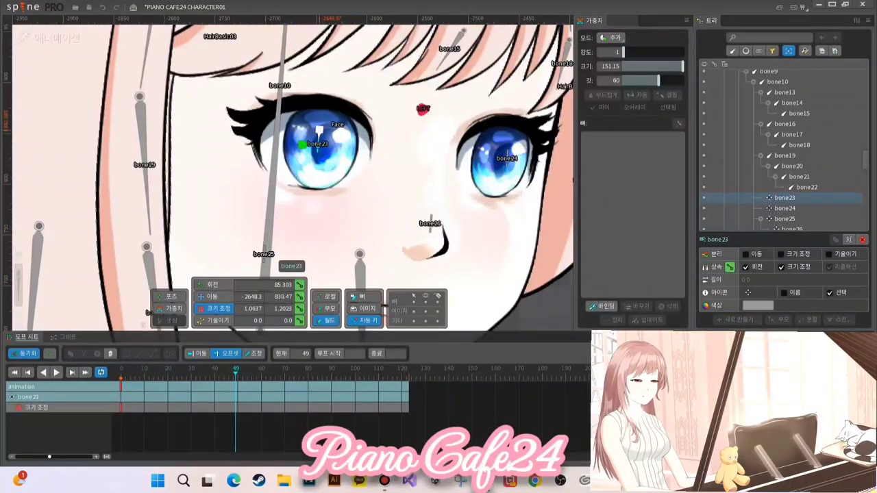
mouse_move(319, 129)
mouse_down()
mouse_move(321, 136)
mouse_move(312, 131)
mouse_up()
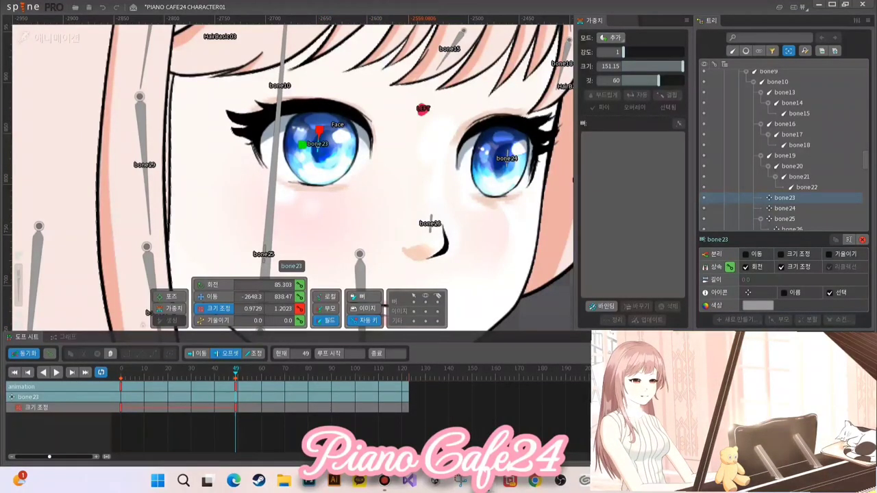
click(121, 408)
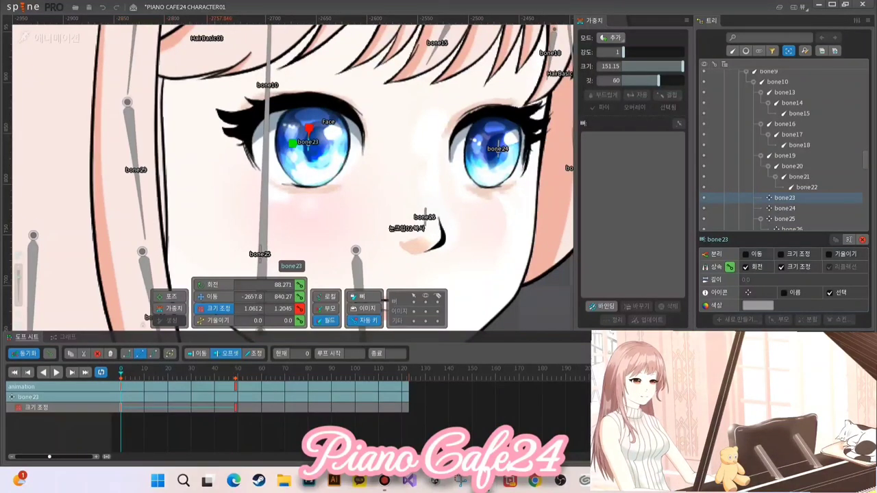
key(ctrl+c)
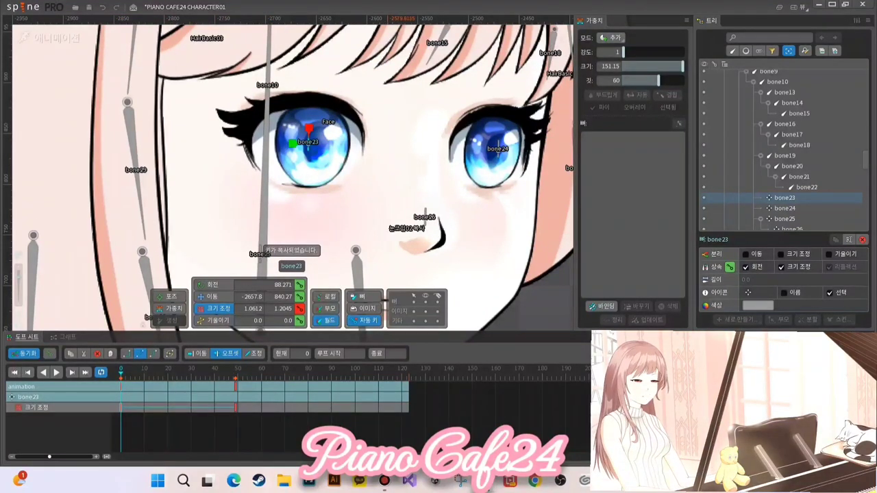
click(403, 370)
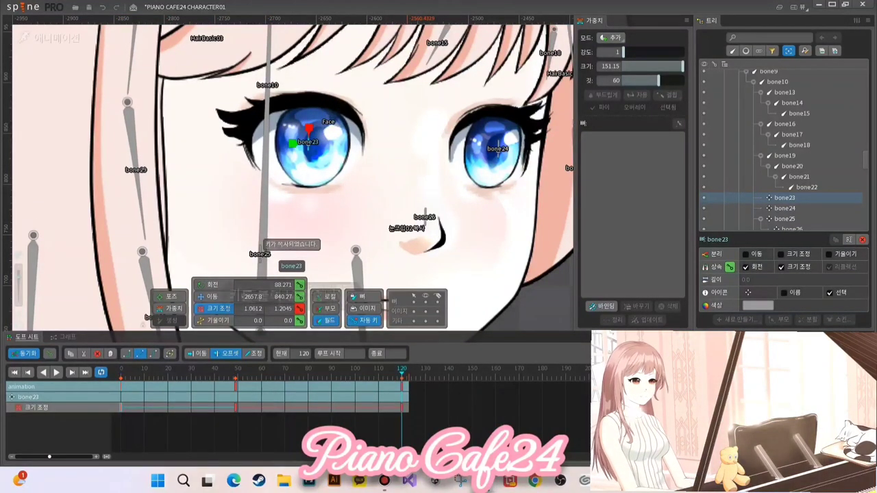
key(ctrl+v)
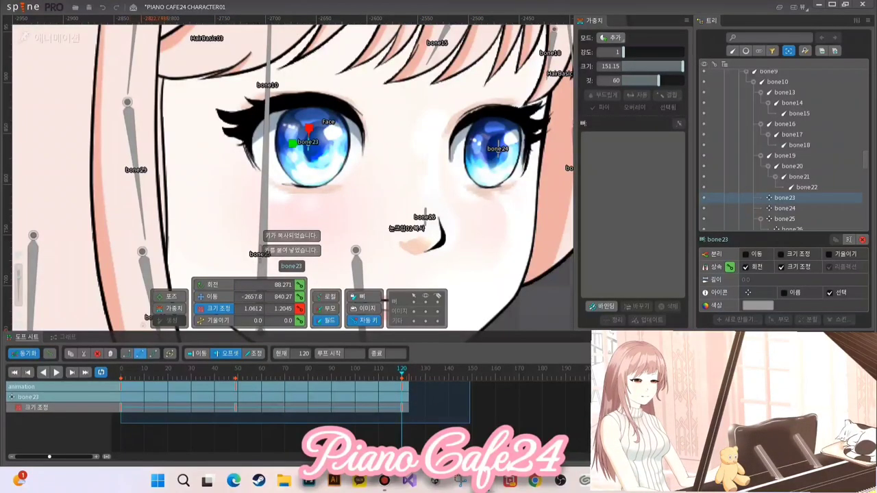
Step: Deselect bone23's scale keys and play the animation to check how the eye scales as the head turns
click(206, 440)
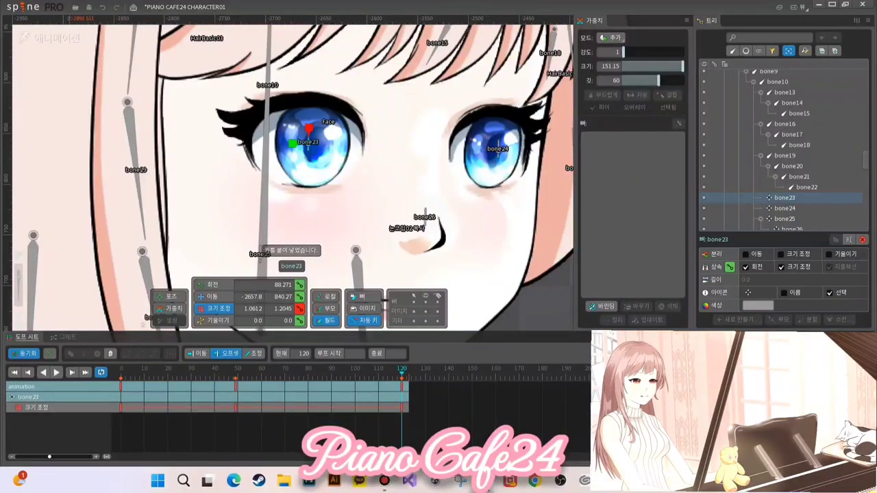
click(56, 373)
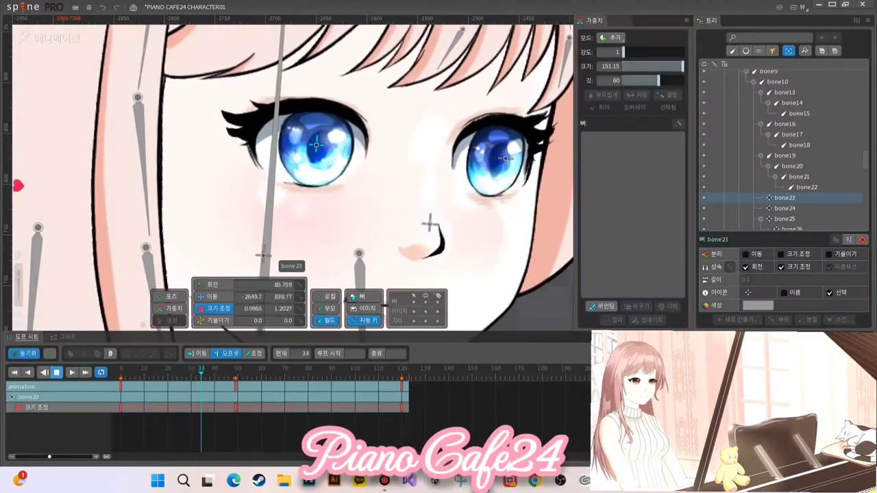
key(space)
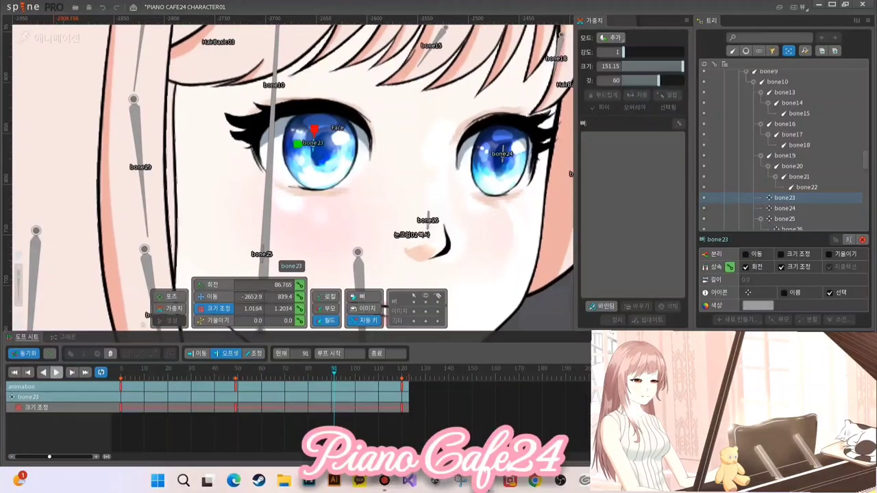
Step: Key bone24's scale at frame 0 and scale the bone down vertically to about 0.92 at frame 50
click(504, 151)
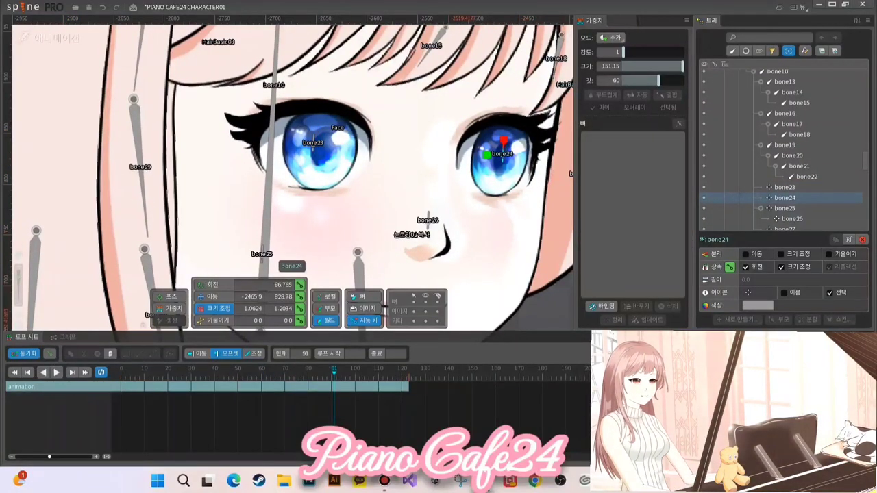
key(Home)
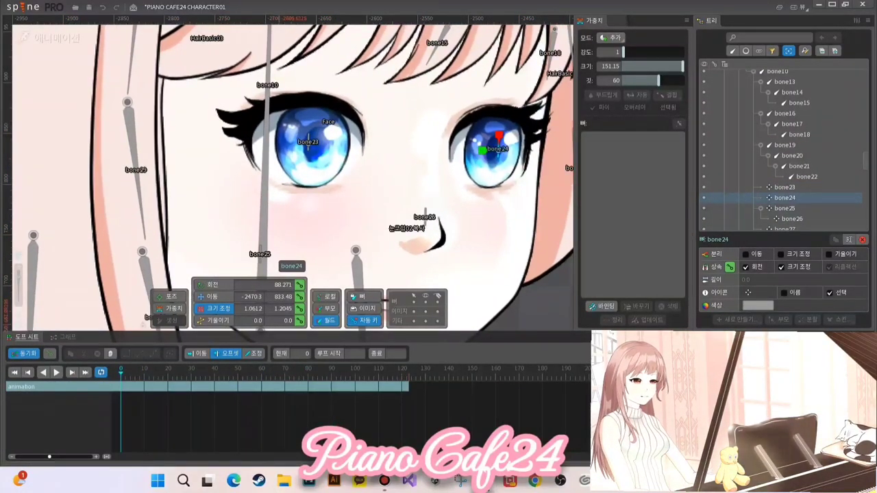
key(k)
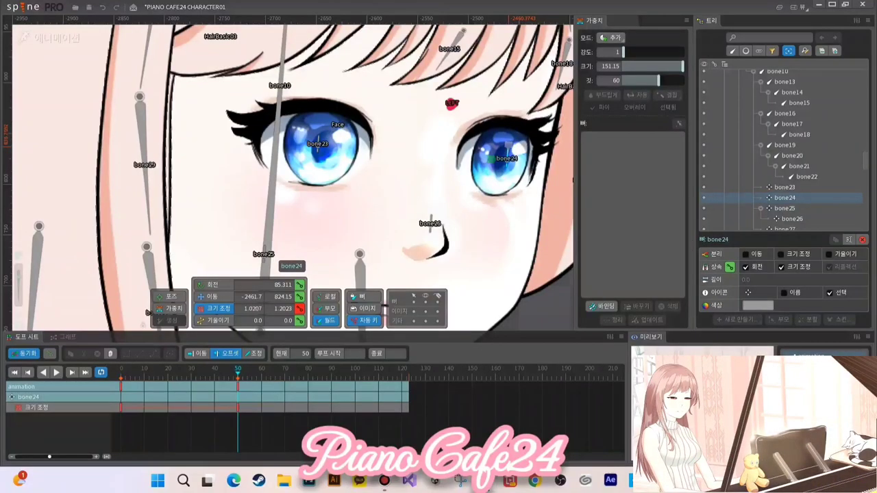
drag(508, 146, 509, 155)
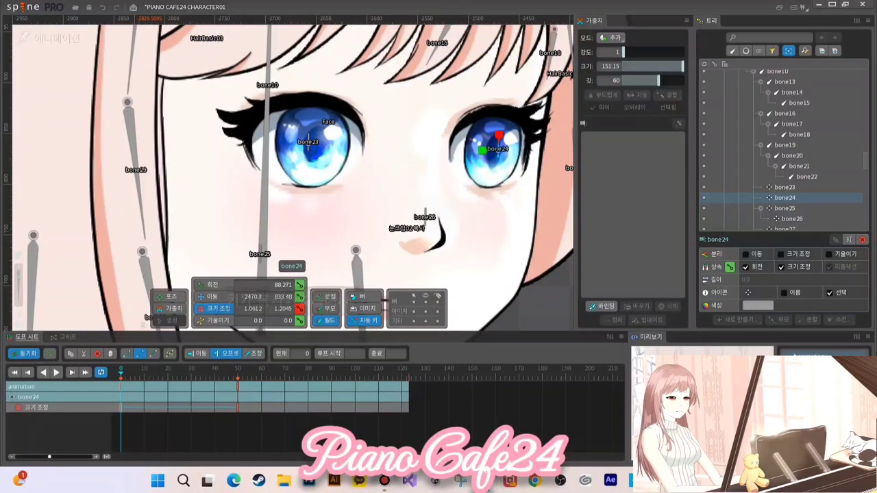
Step: Copy bone24's frame 0 scale key to frame 120 and select all of its scale keys
key(ctrl+c)
click(402, 370)
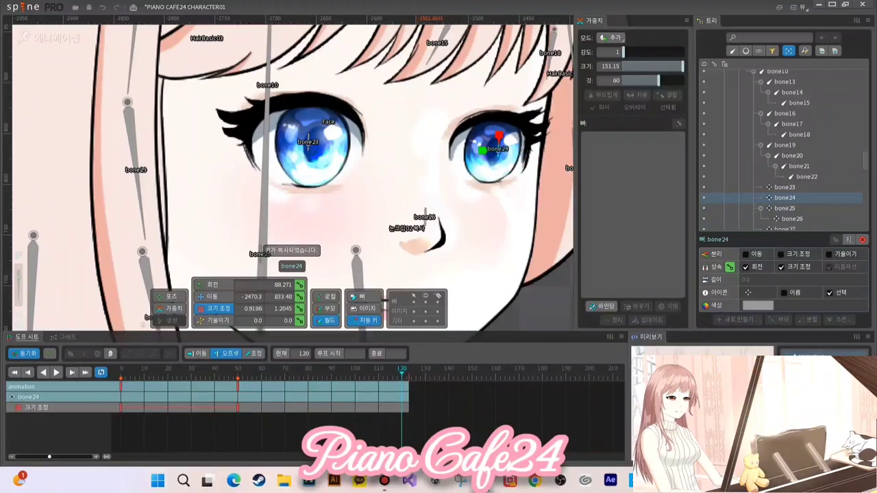
key(ctrl+v)
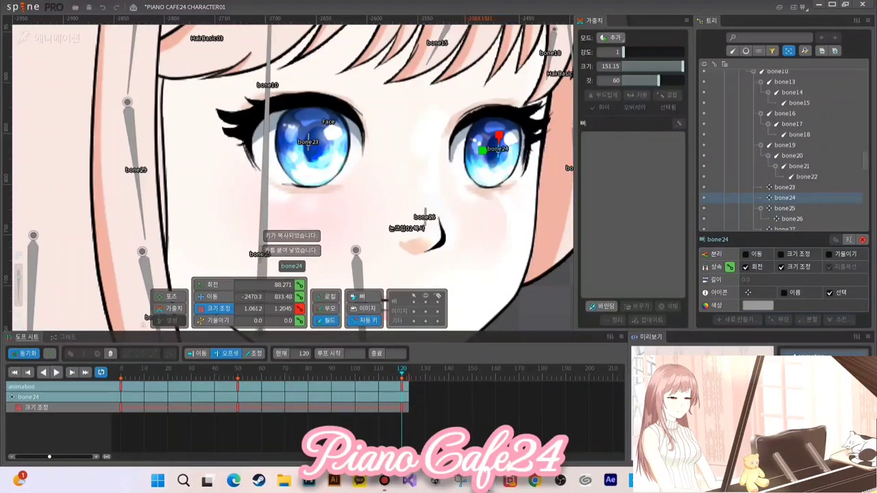
drag(464, 412, 121, 393)
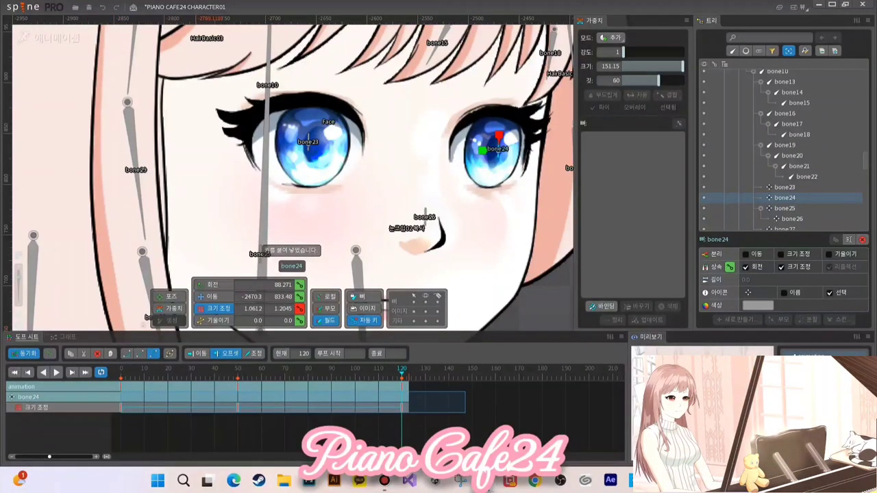
Step: Play the animation with the whole face in view to check the scaling of both eyes
key(space)
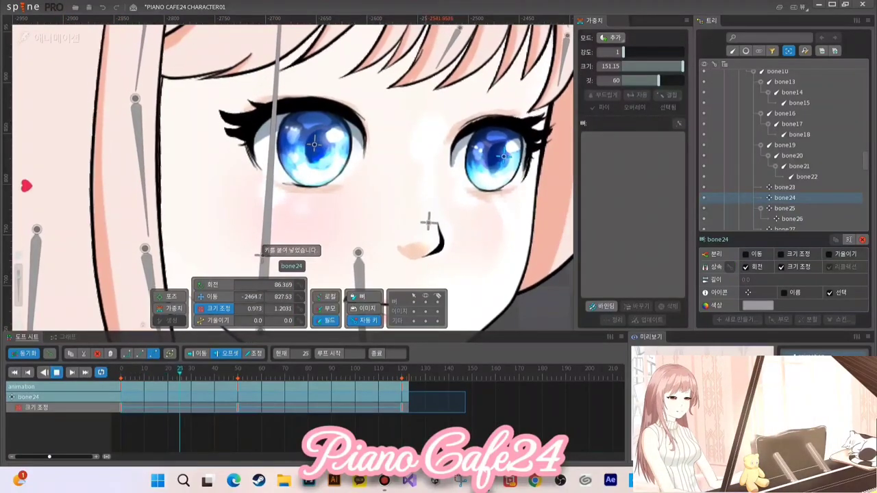
scroll(264, 255, down, 5)
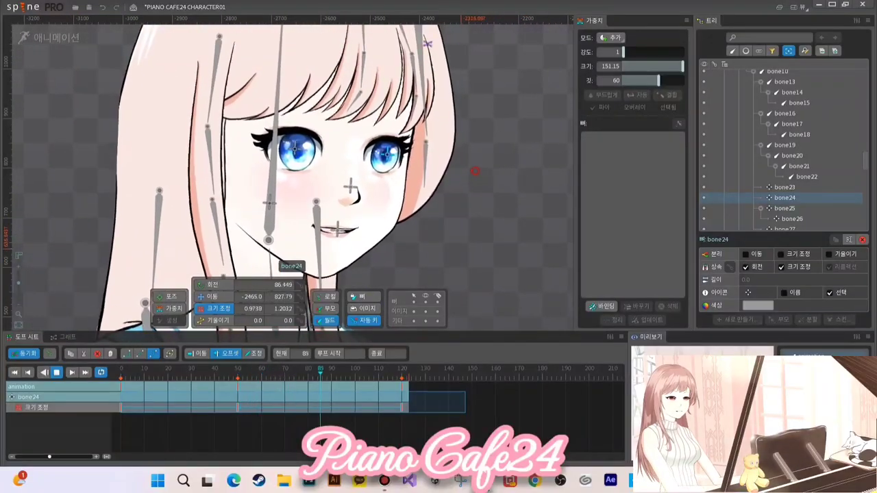